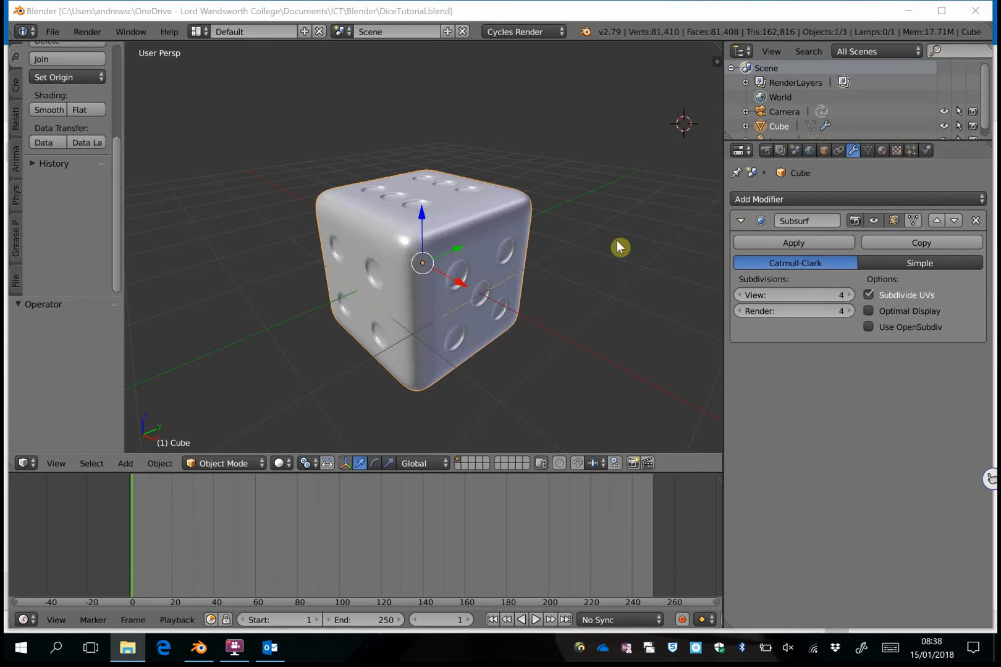
- Review the White Plastic and Black Dots materials assigned to the dice
click(470, 234)
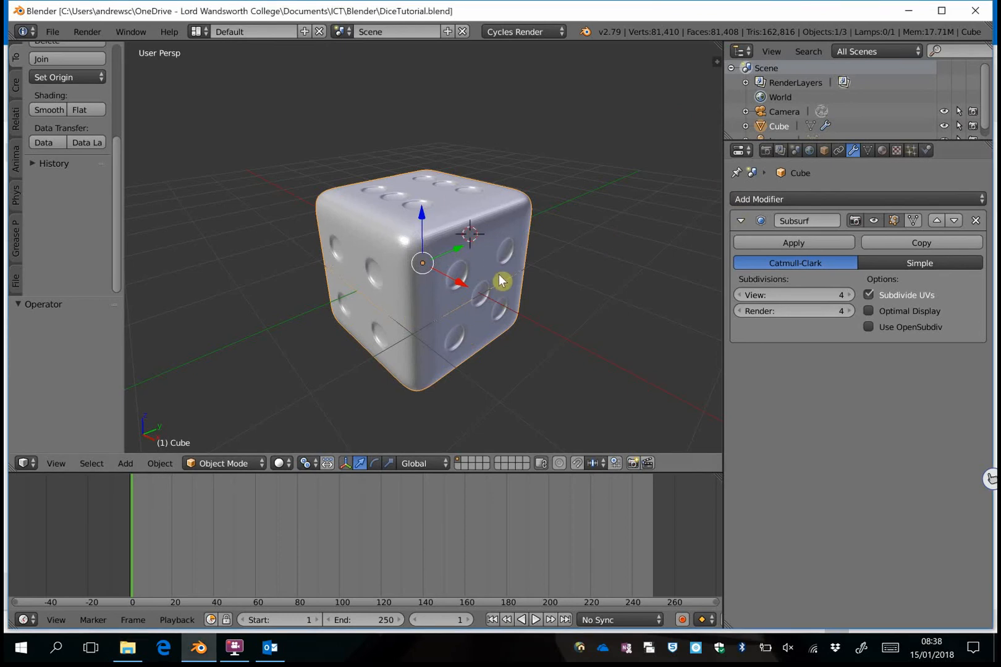
click(883, 151)
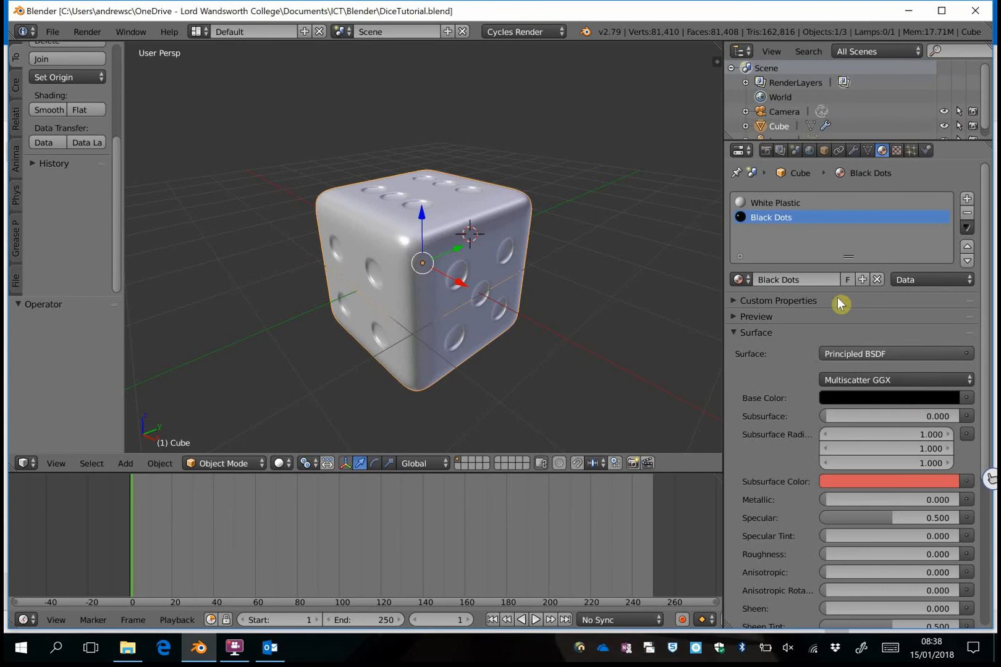
click(786, 202)
click(786, 217)
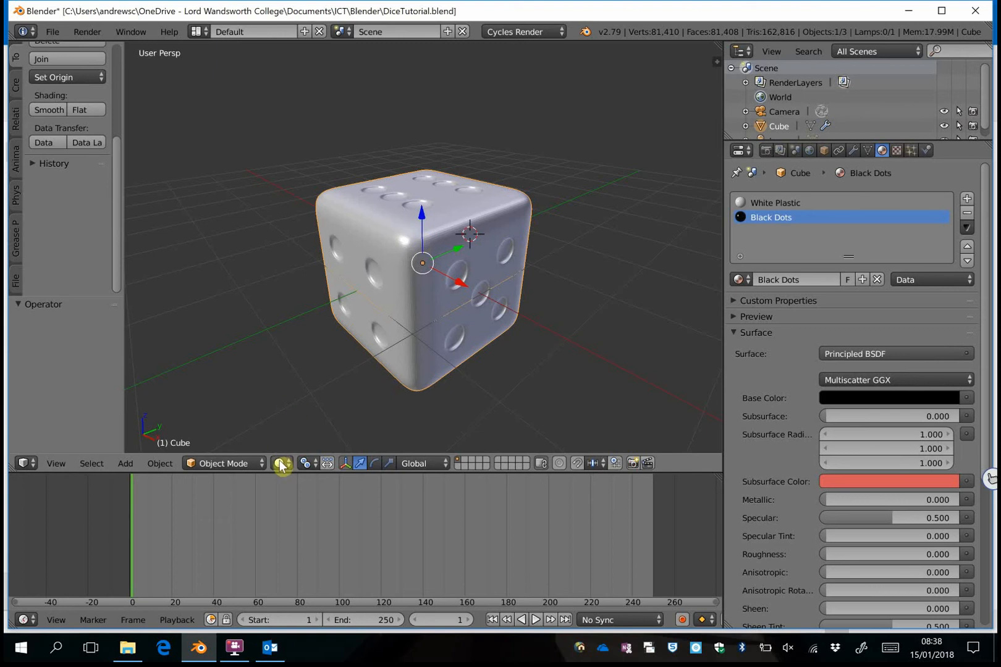
- Add a plane mesh beside the dice and lower it about 0.97 units along Z toward the dice's base
click(305, 326)
click(421, 266)
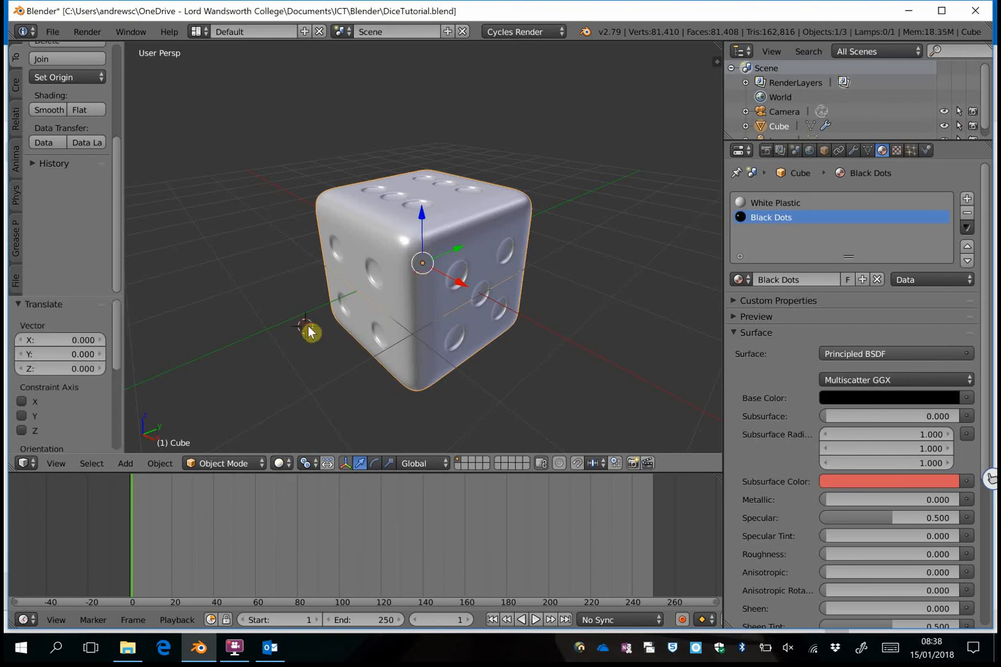
click(18, 89)
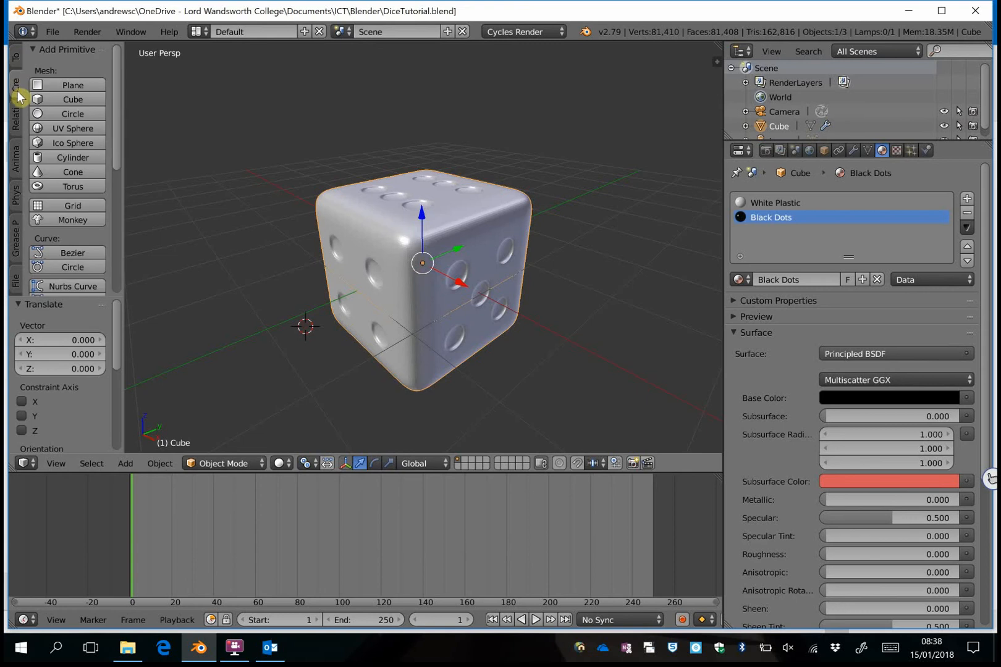
click(77, 85)
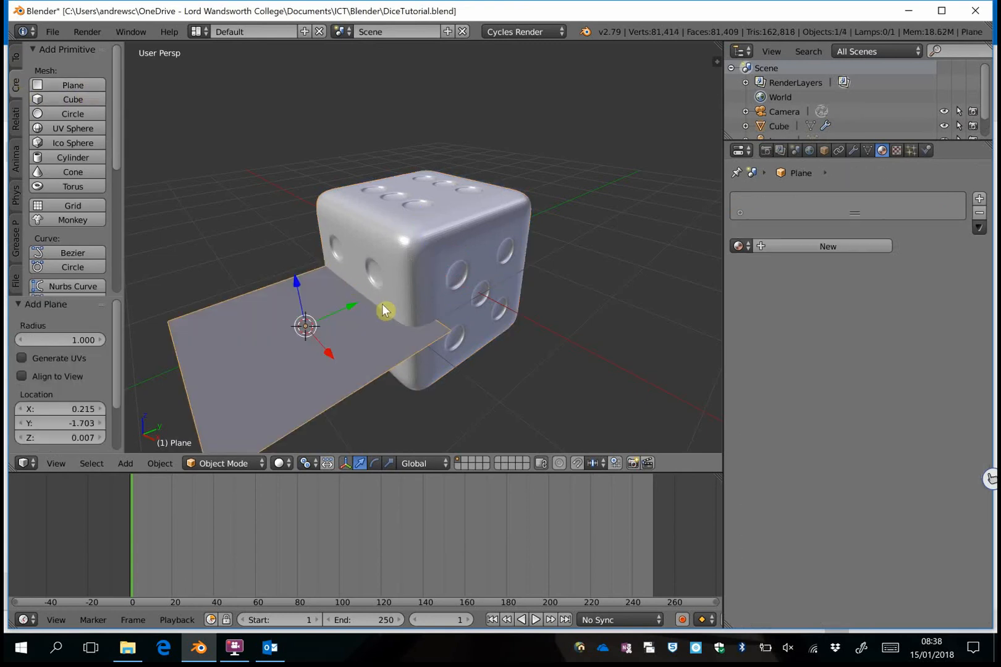
drag(306, 295, 313, 356)
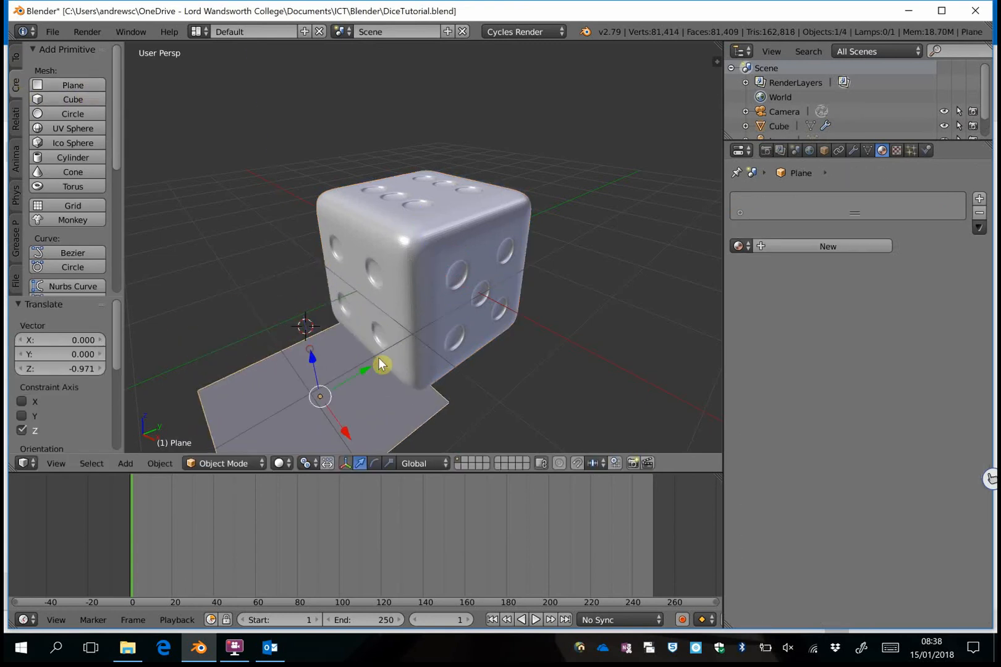
- Enlarge the plane into a floor, raise it about 0.13 units along Z, and scale it up by a further factor of about 10.13
key(s)
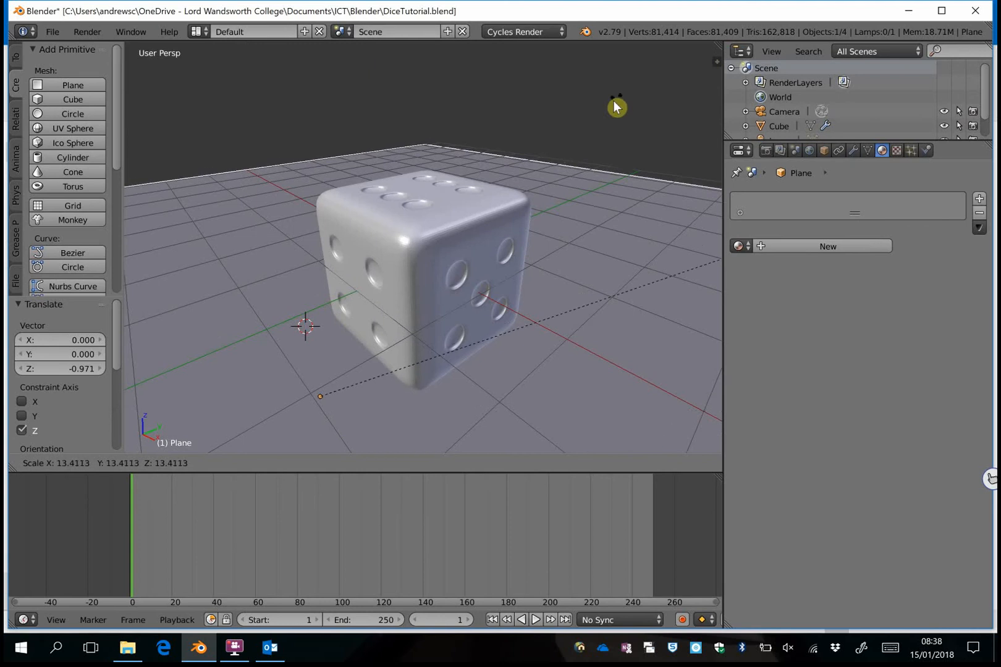
click(568, 197)
mouse_move(313, 359)
mouse_down()
mouse_move(311, 335)
mouse_move(312, 362)
mouse_up()
key(s)
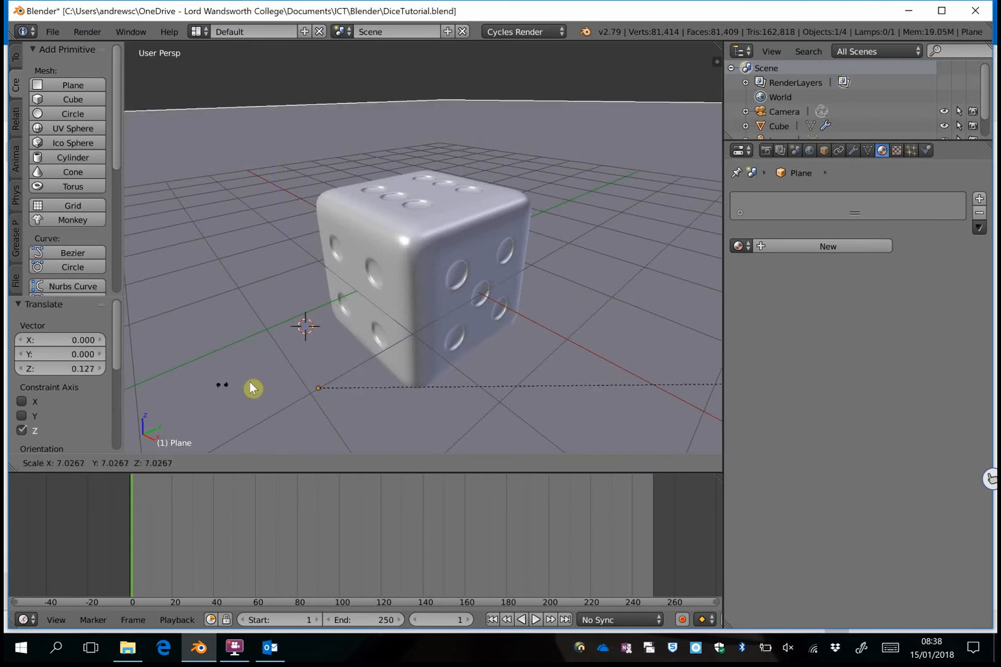
click(433, 370)
- Move the dice about 14.86 units along Y toward the far edge of the floor and shift it about -1.1 units in X
key(shift+f)
key(s)
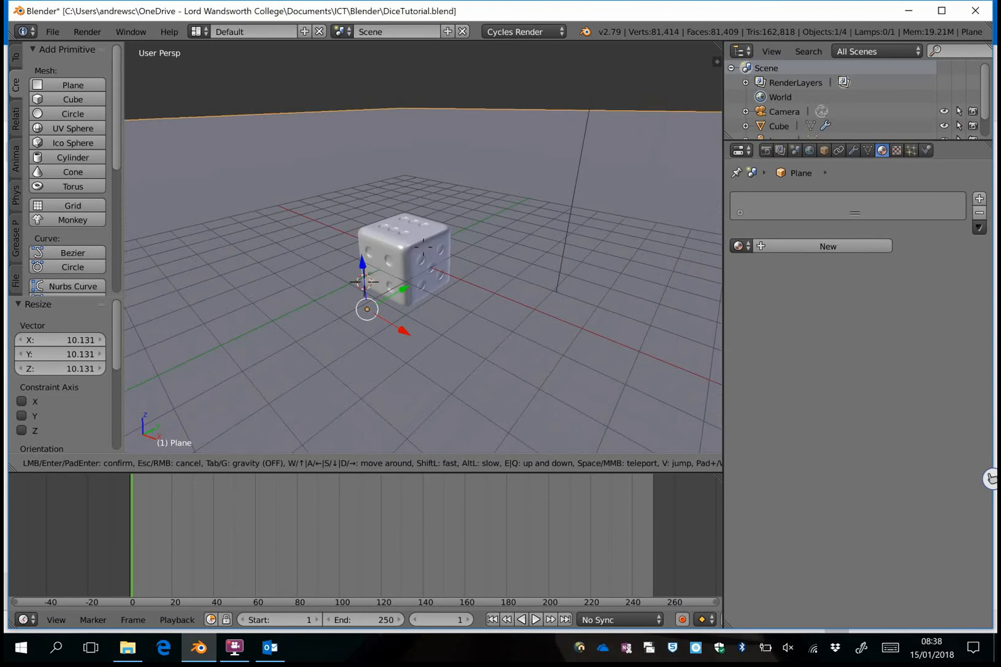
key(s)
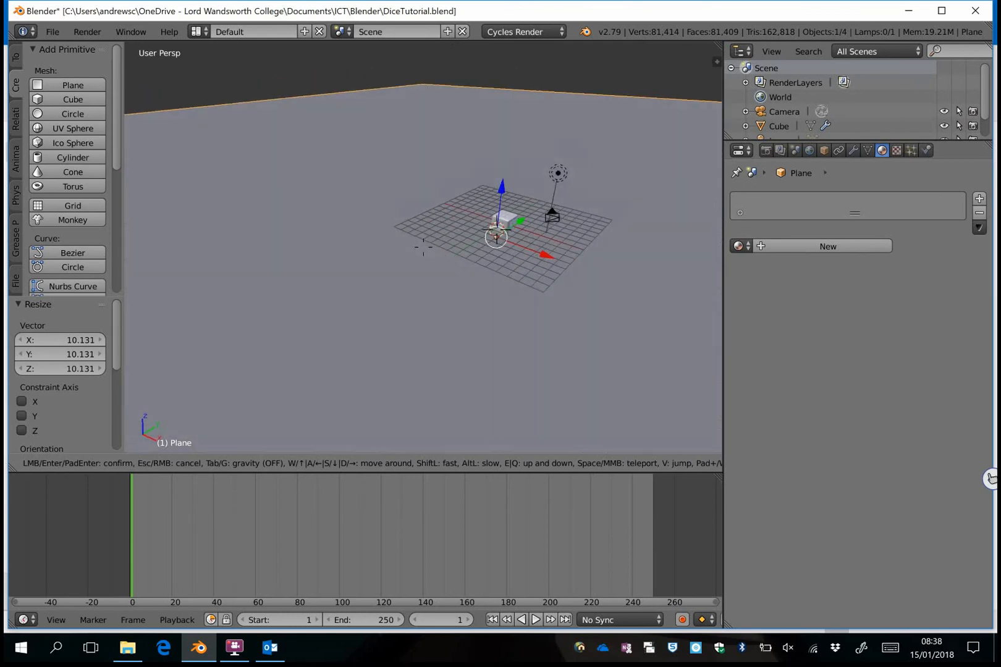
key(s)
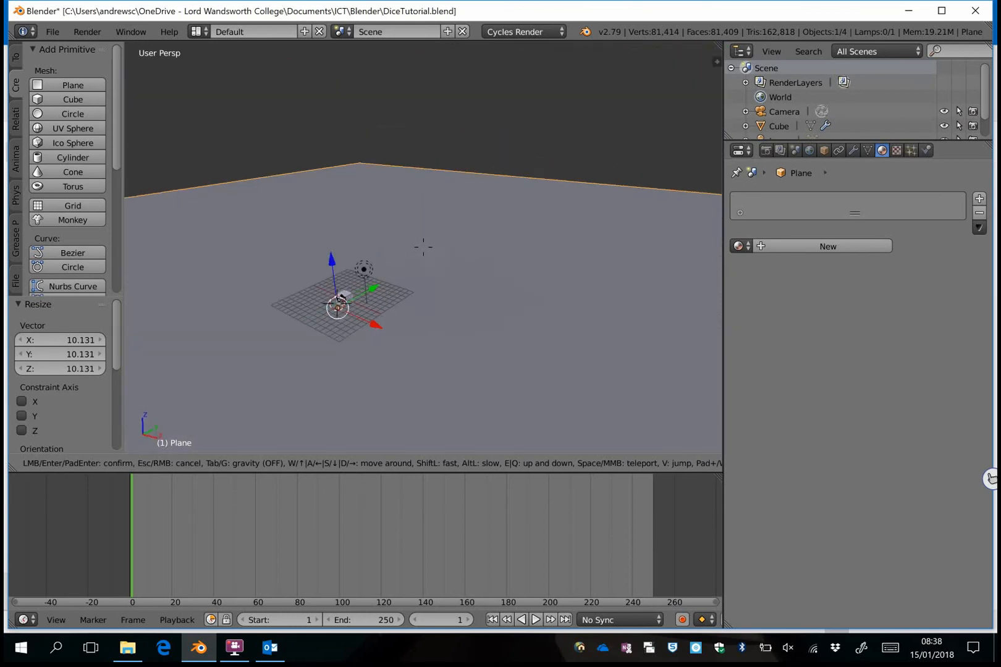
key(w)
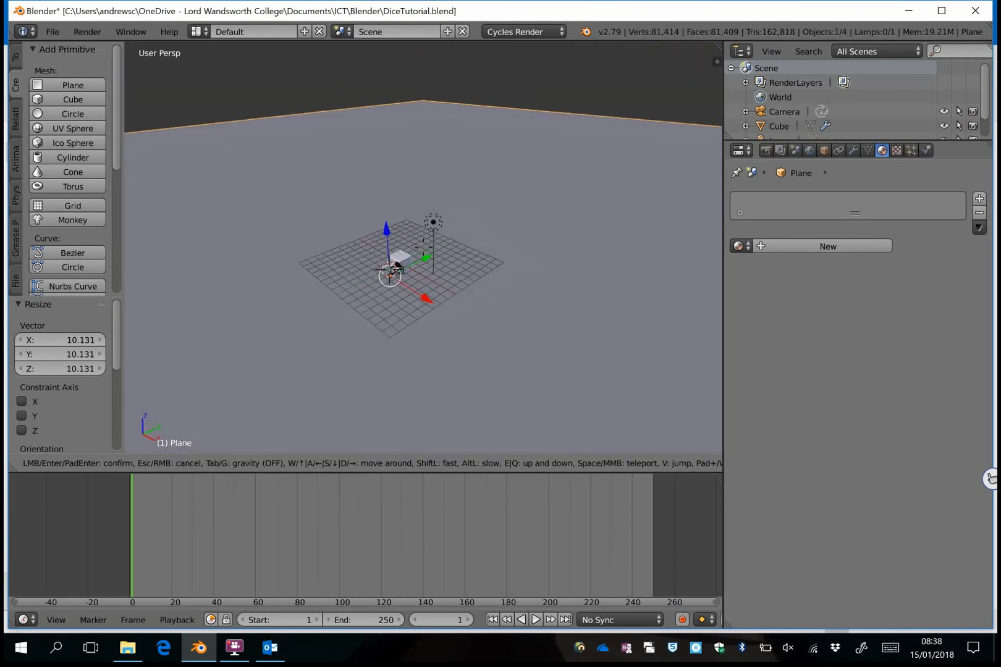
key(w)
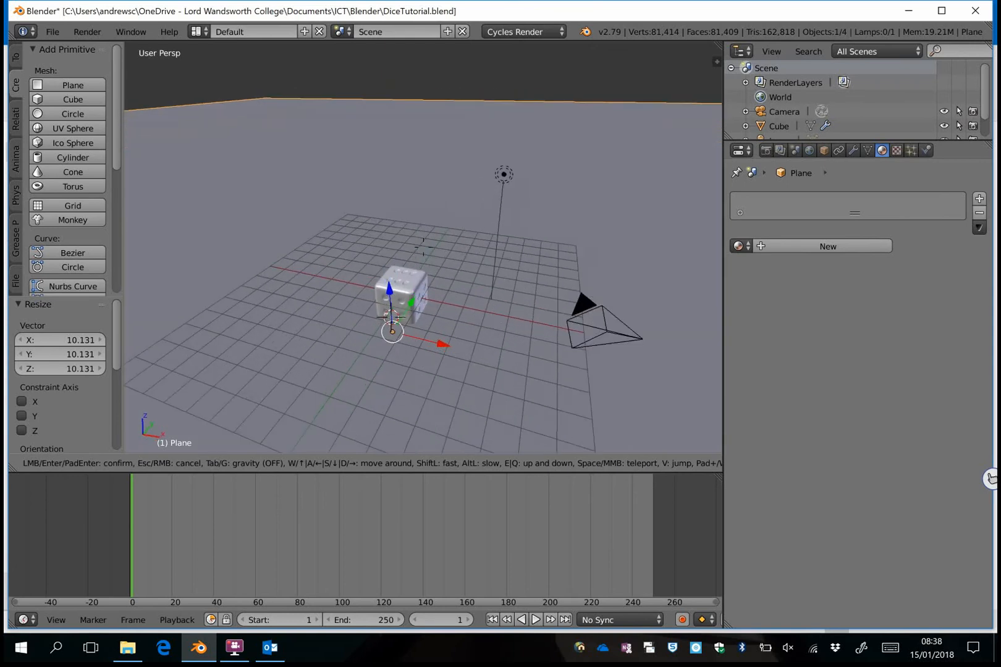
click(387, 299)
right_click(399, 299)
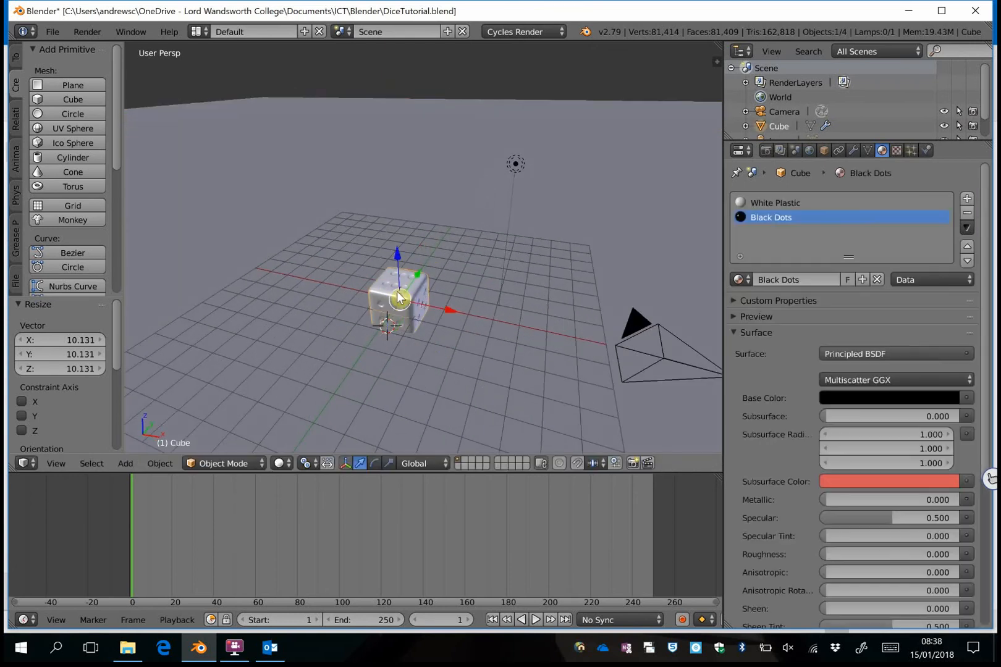
drag(395, 257, 497, 92)
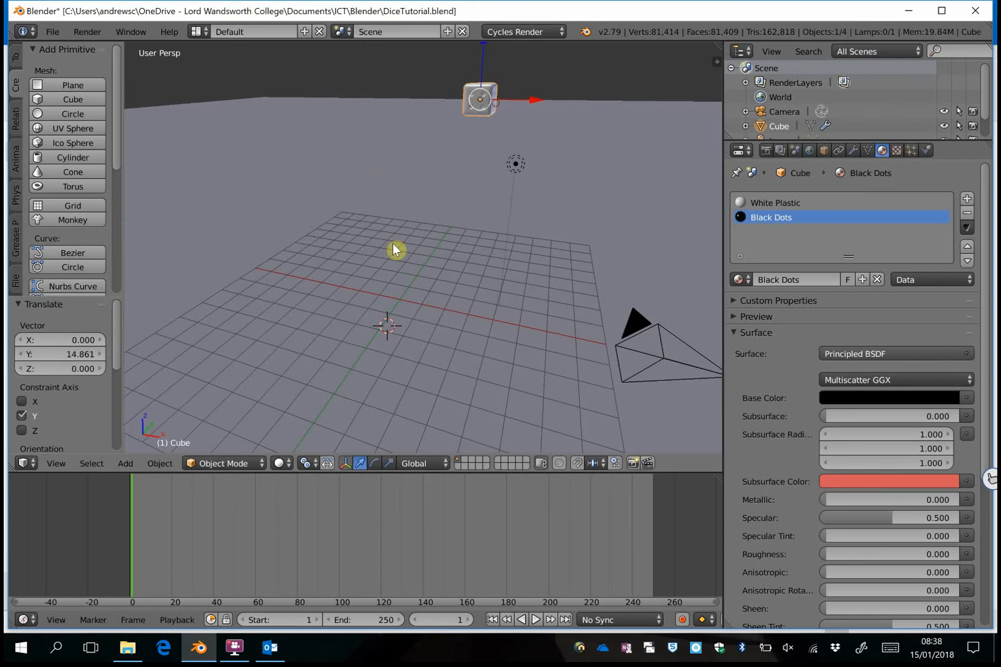
key(g)
click(272, 183)
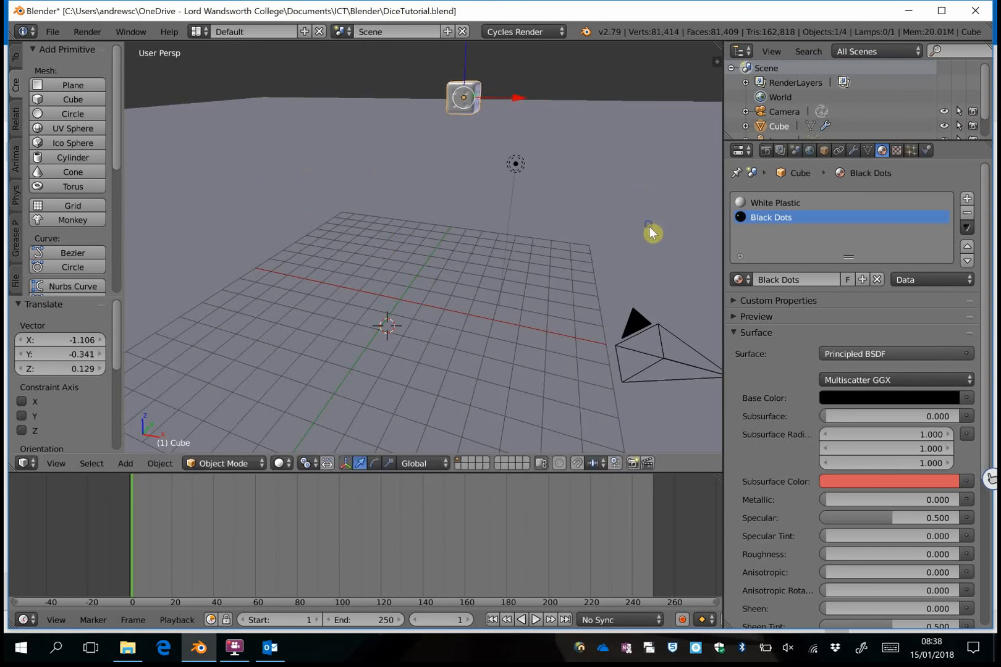
- Give the floor plane a new material using the Principled BSDF surface shader
right_click(273, 104)
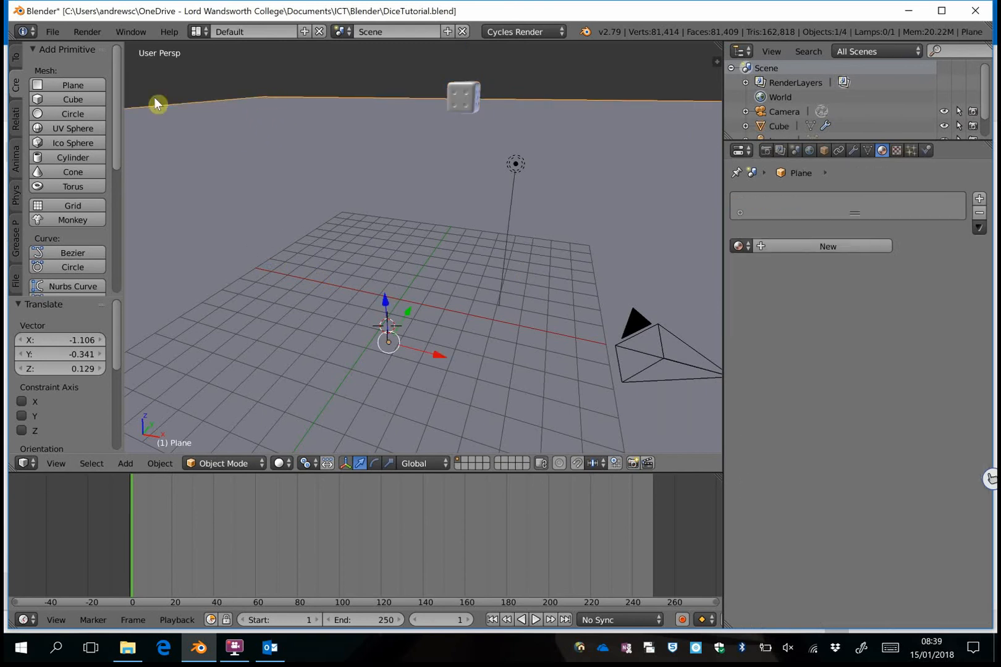
scroll(985, 119, down, 2)
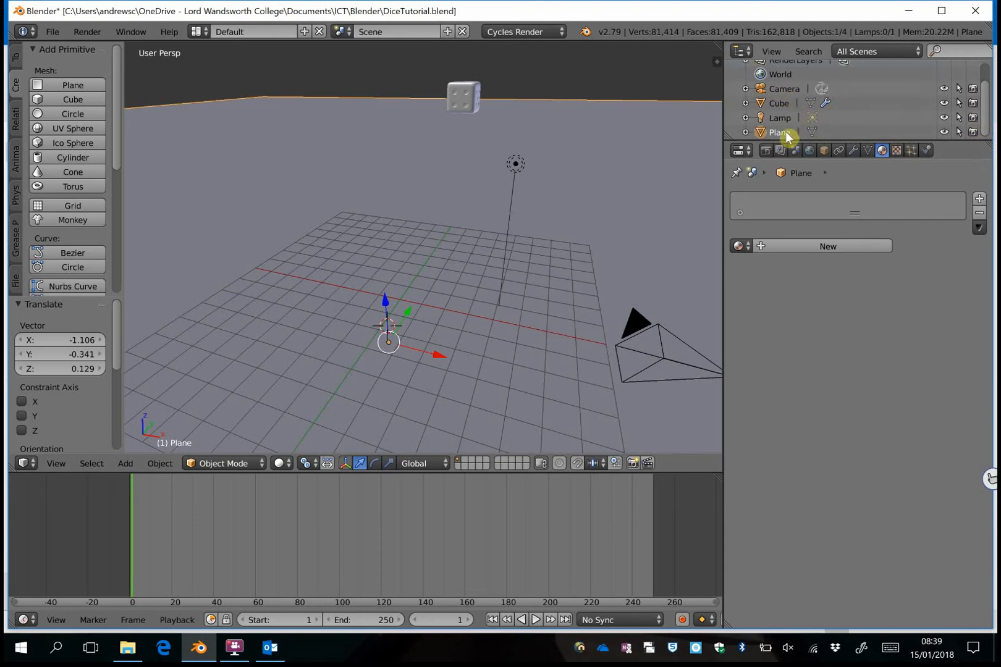
click(834, 247)
click(875, 321)
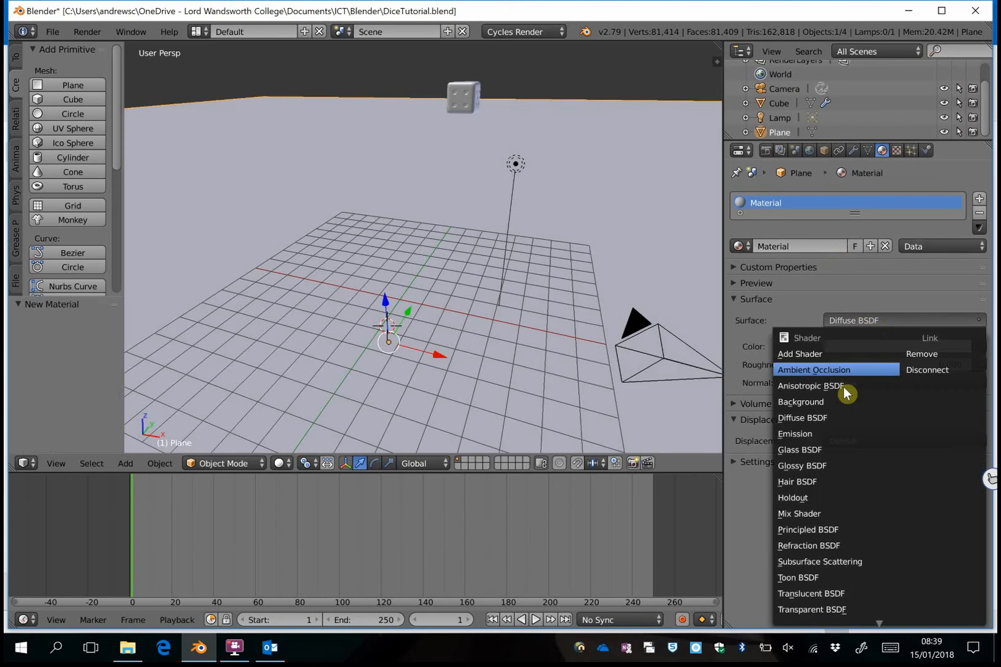
click(830, 530)
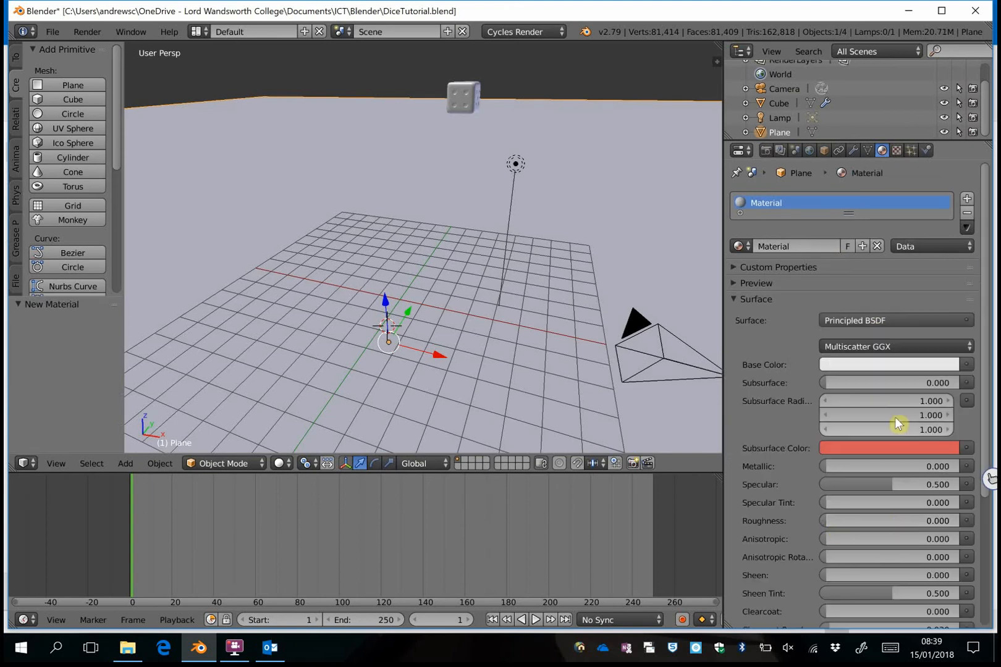
- Set the floor material's base color to dark green with R 0.012, G 0.109 and B 0.000
click(890, 366)
click(858, 209)
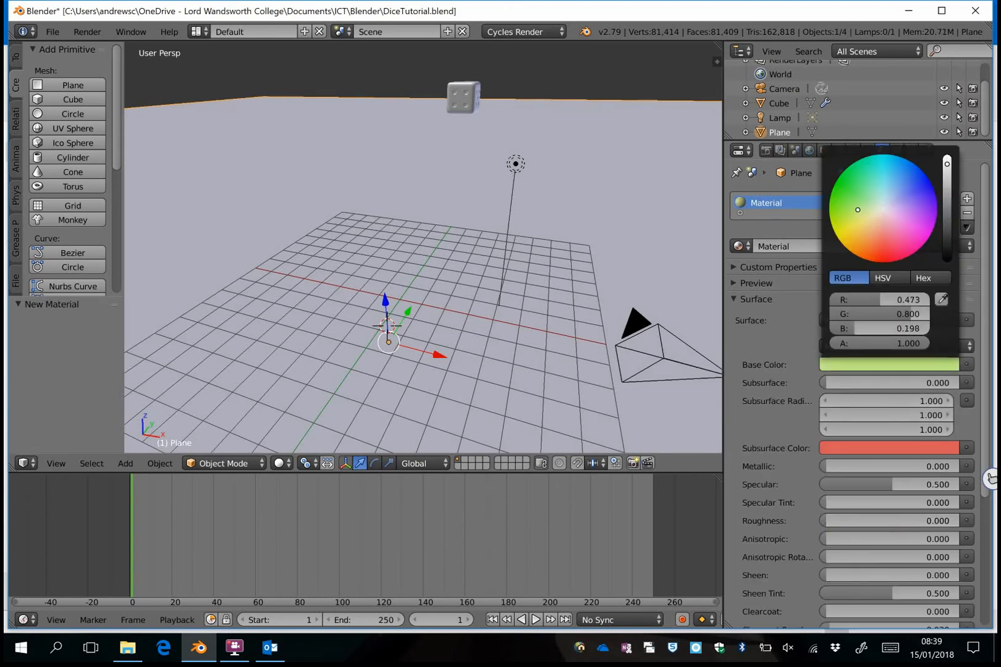
drag(858, 209, 830, 198)
click(947, 222)
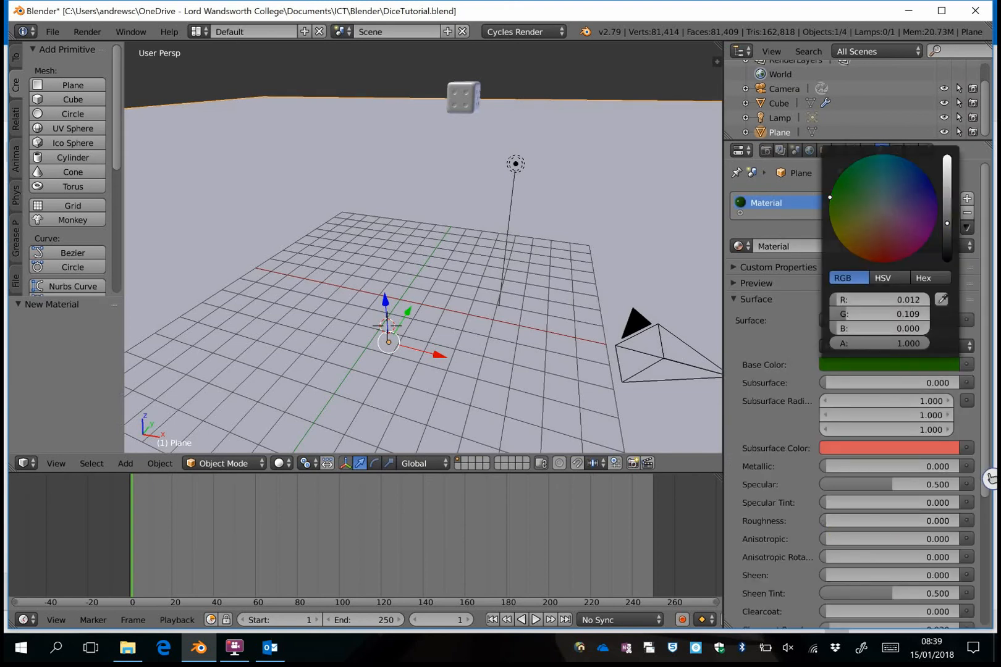
- Delete the lamp from the scene
right_click(516, 164)
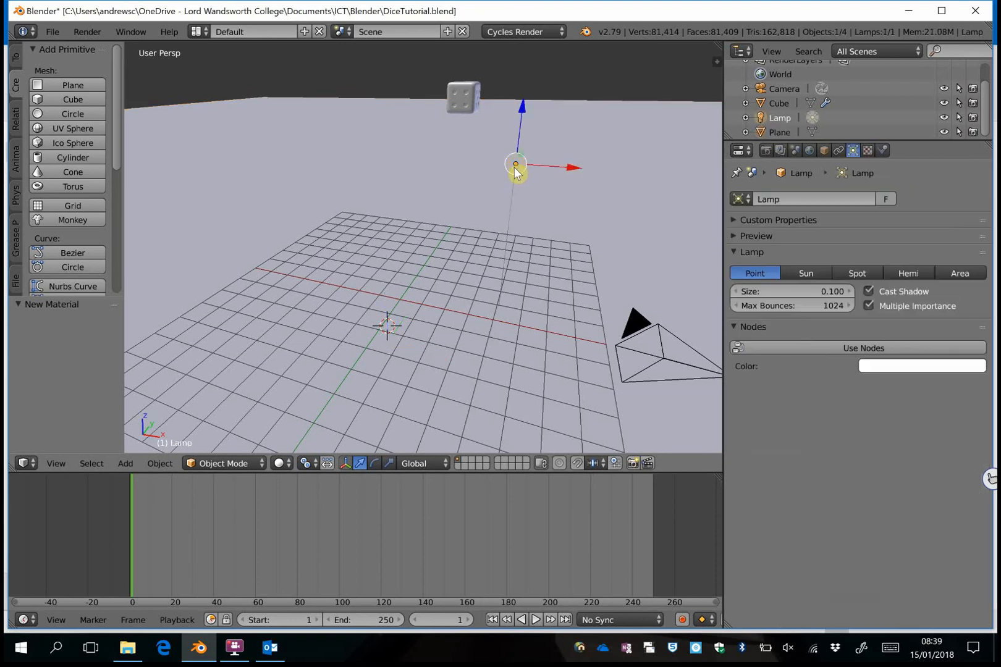
key(x)
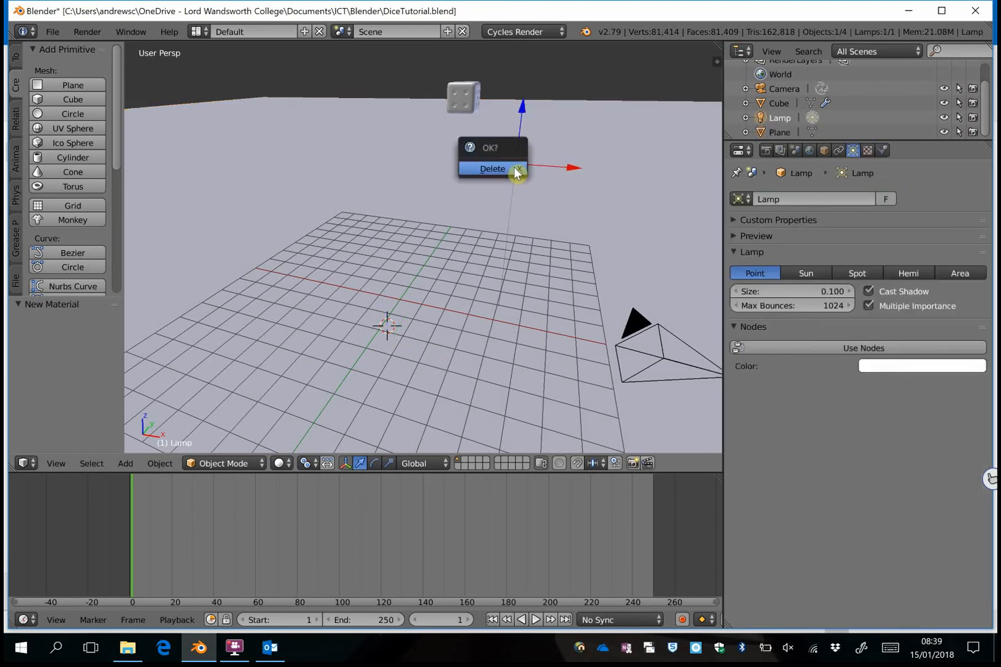
click(516, 172)
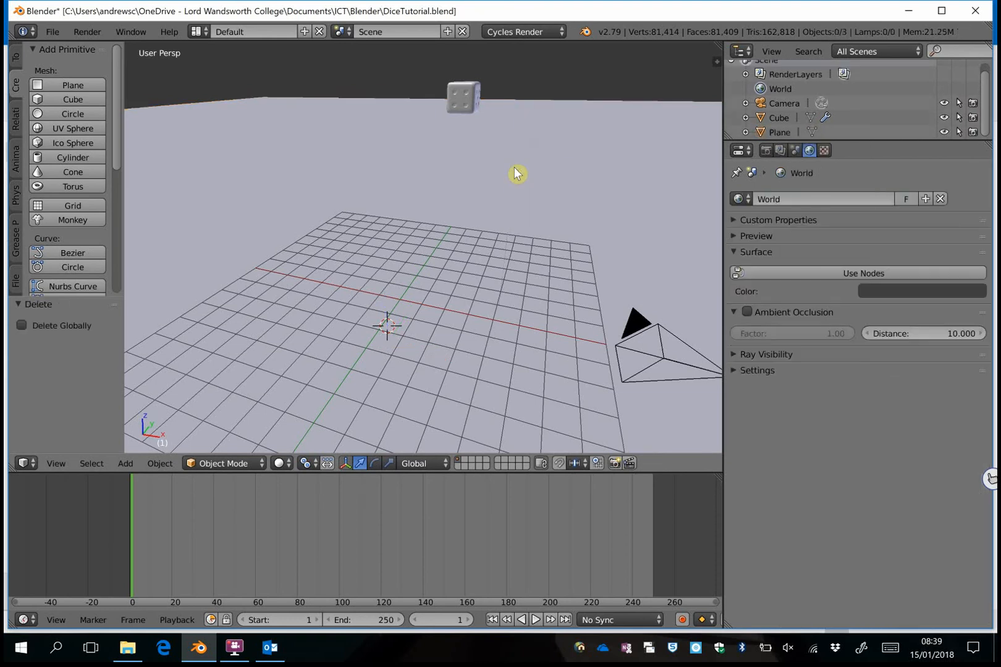
- Display the viewport in Rendered shading and select the floor plane
click(283, 463)
click(329, 367)
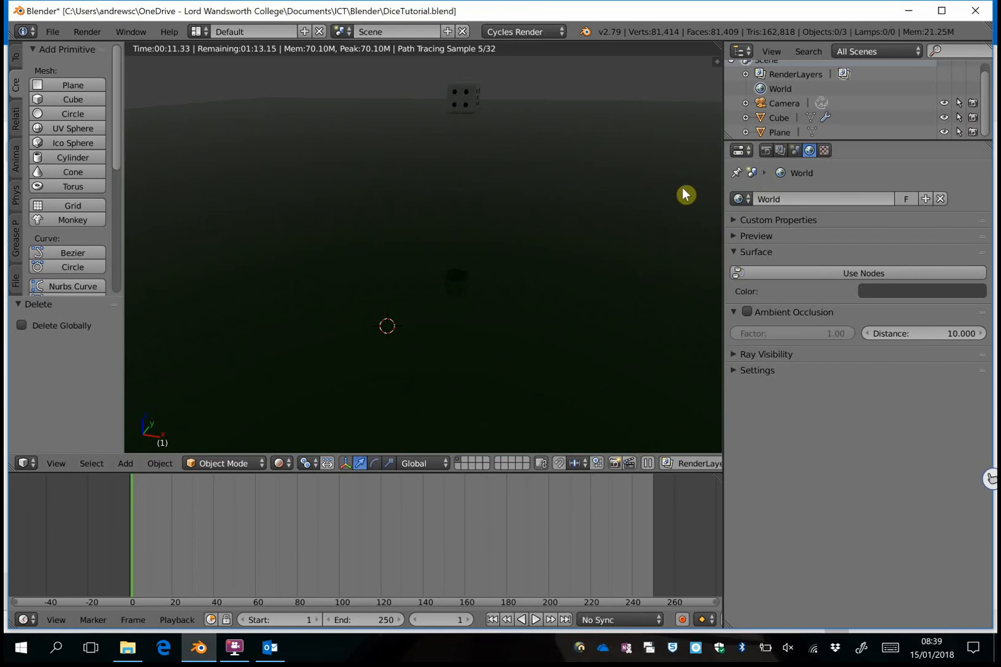
click(780, 117)
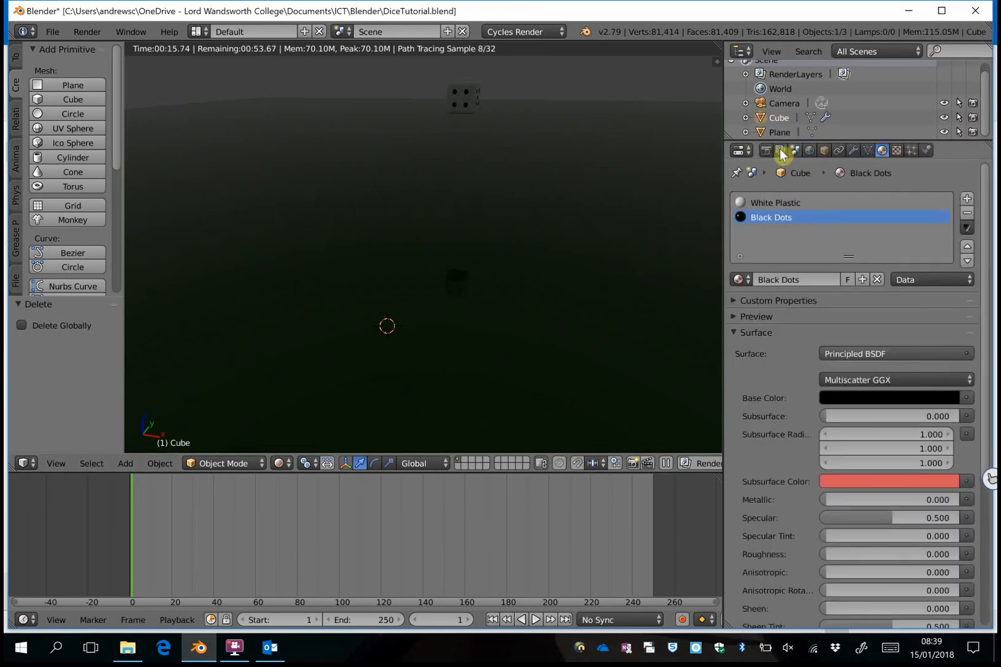
click(783, 103)
click(791, 118)
click(780, 132)
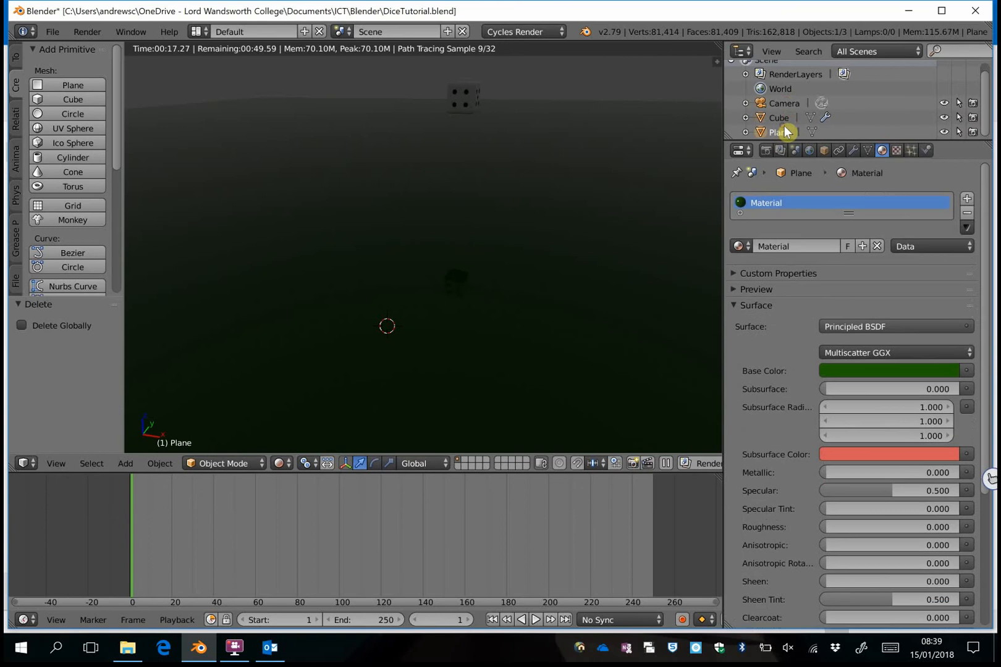
- Brighten the world surface color and tint it a pale cyan
click(809, 151)
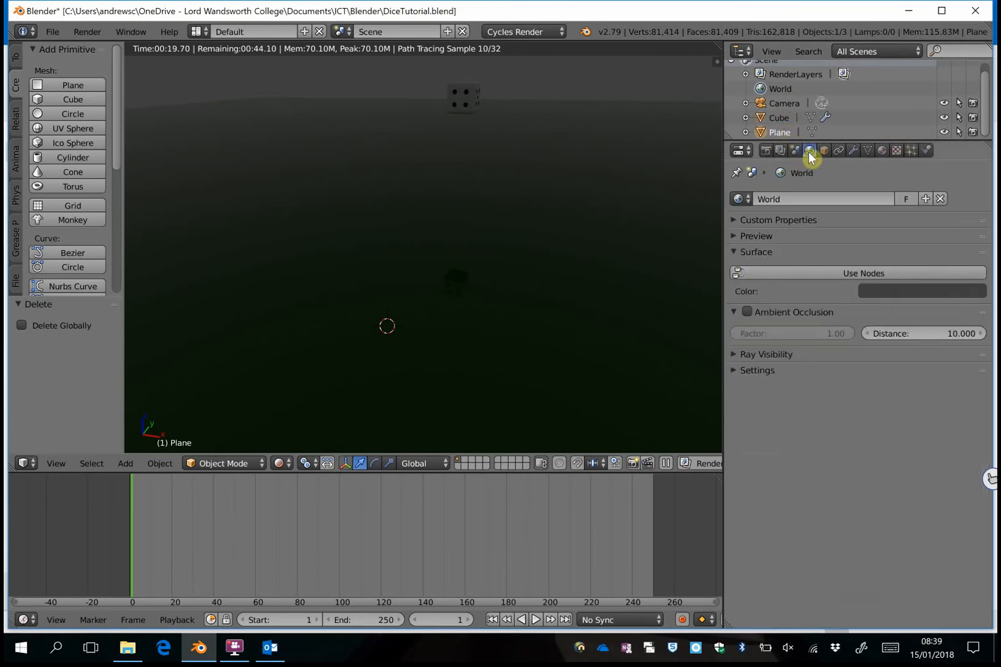
click(890, 295)
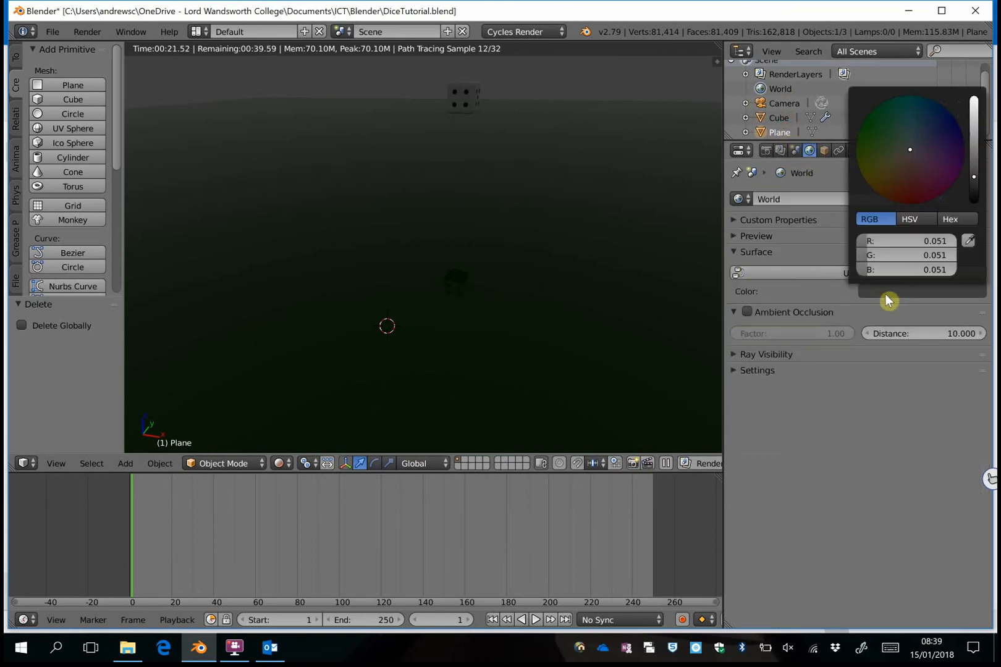
drag(974, 176, 974, 107)
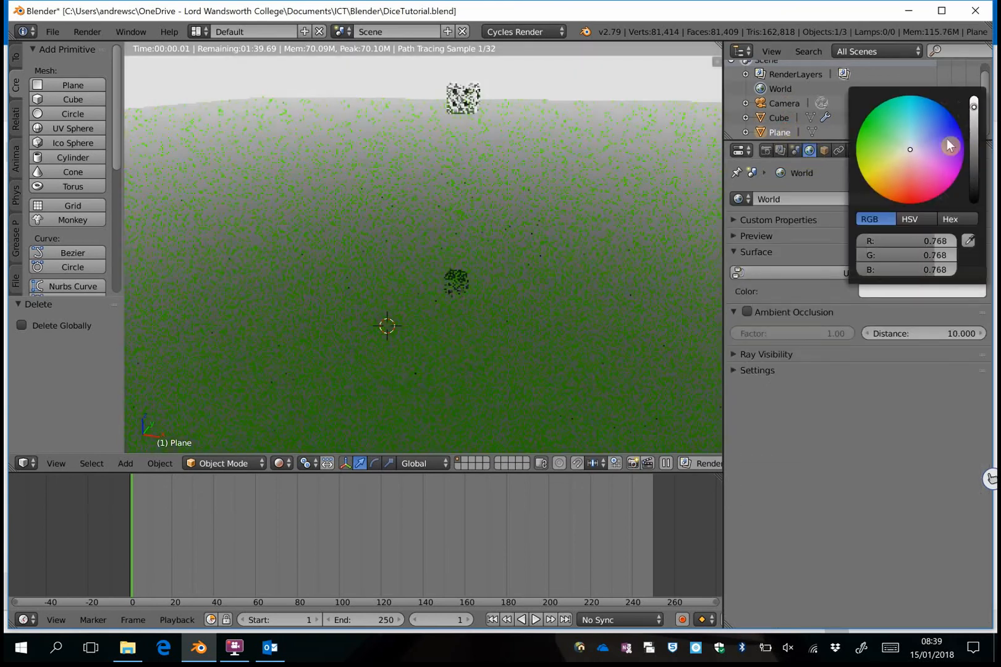
click(909, 143)
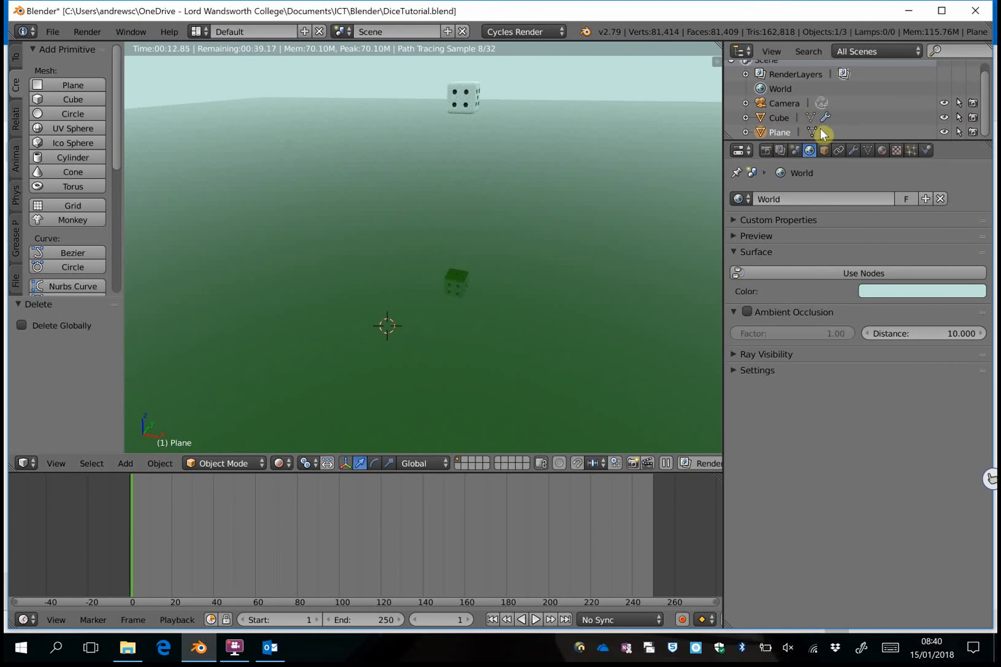
- Set the roughness of the floor plane's material to 0.753
click(882, 150)
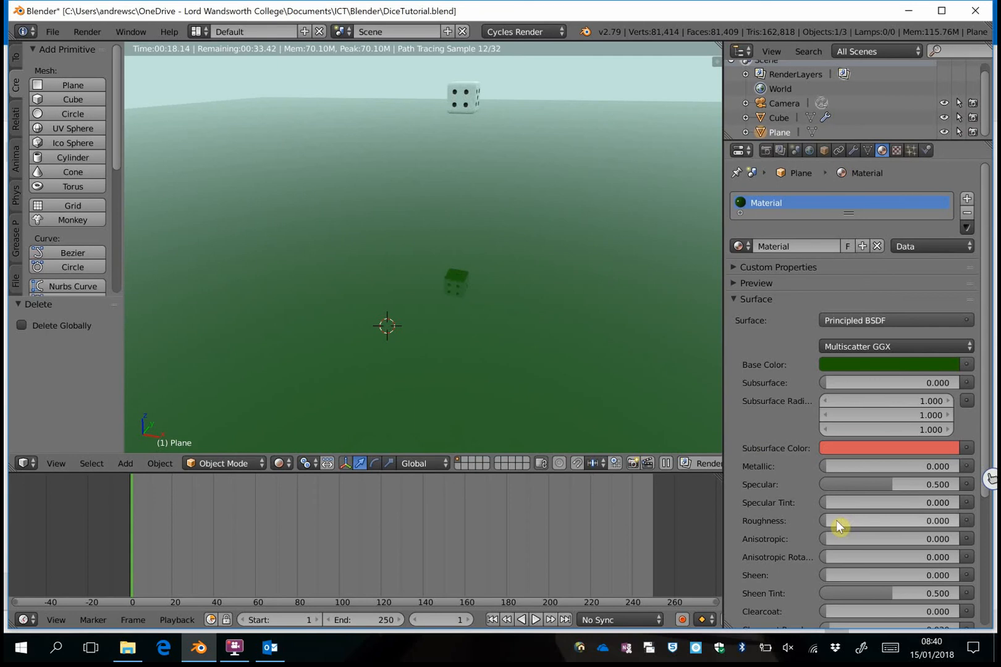
drag(838, 521, 926, 521)
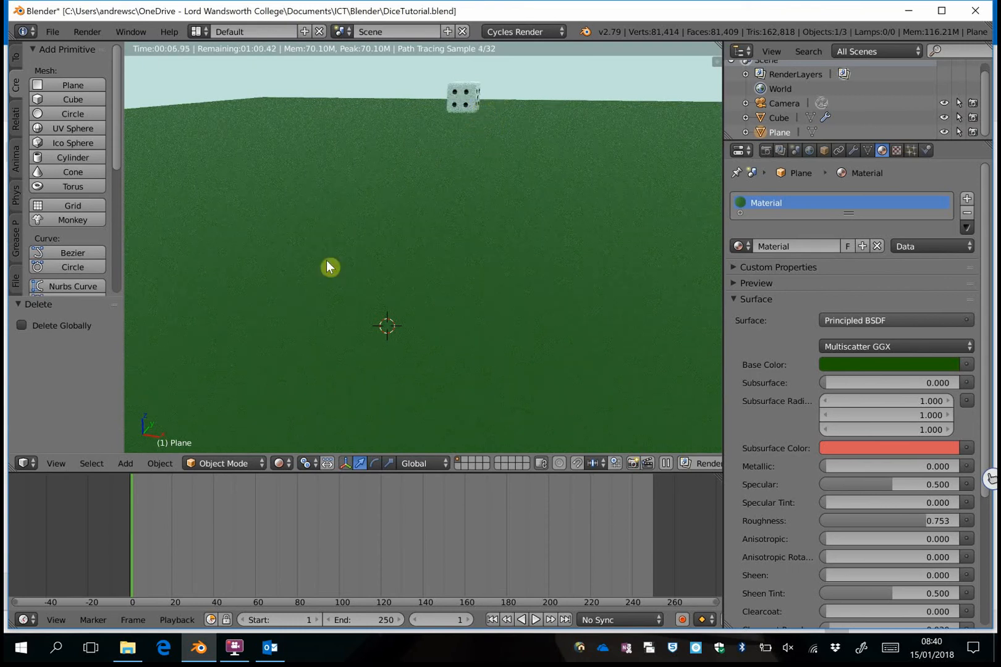
- Switch the viewport to Solid shading and move the dice about -15.4 units along the Y axis
click(282, 464)
click(299, 414)
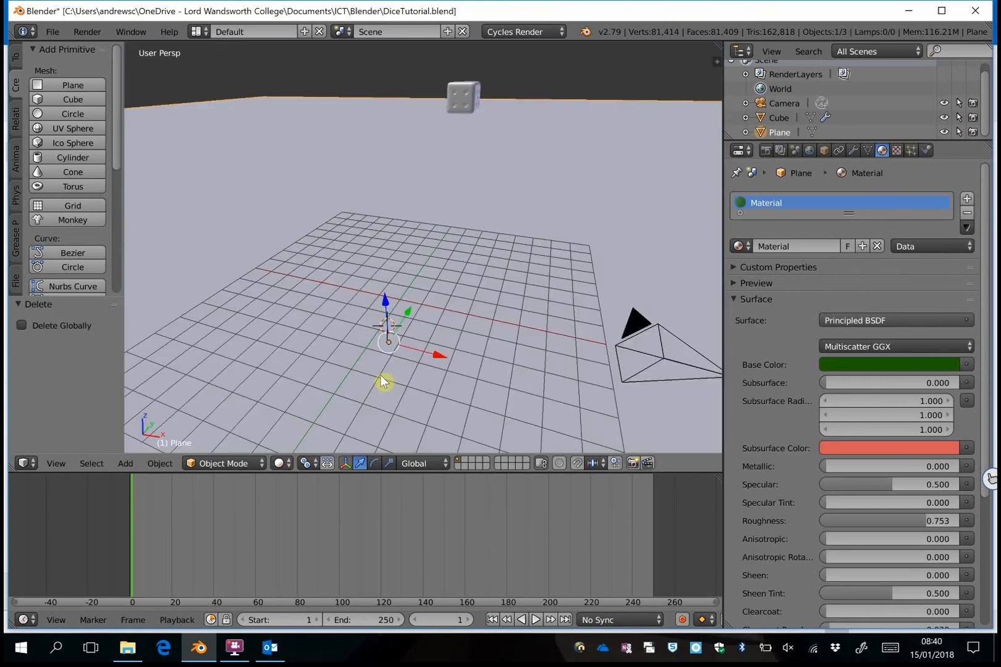
key(shift+f)
key(s)
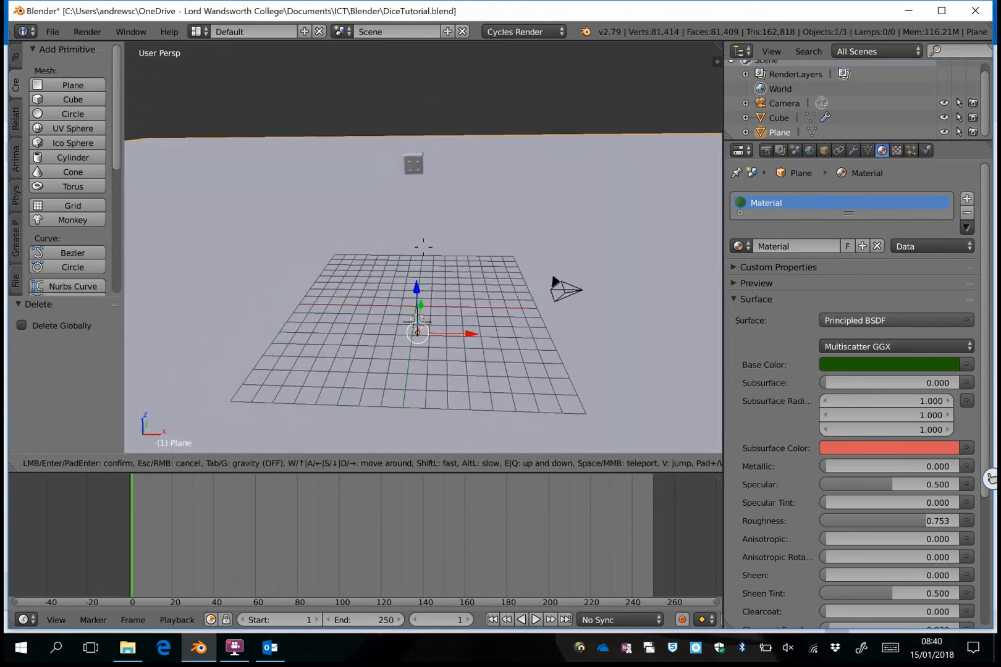
click(423, 246)
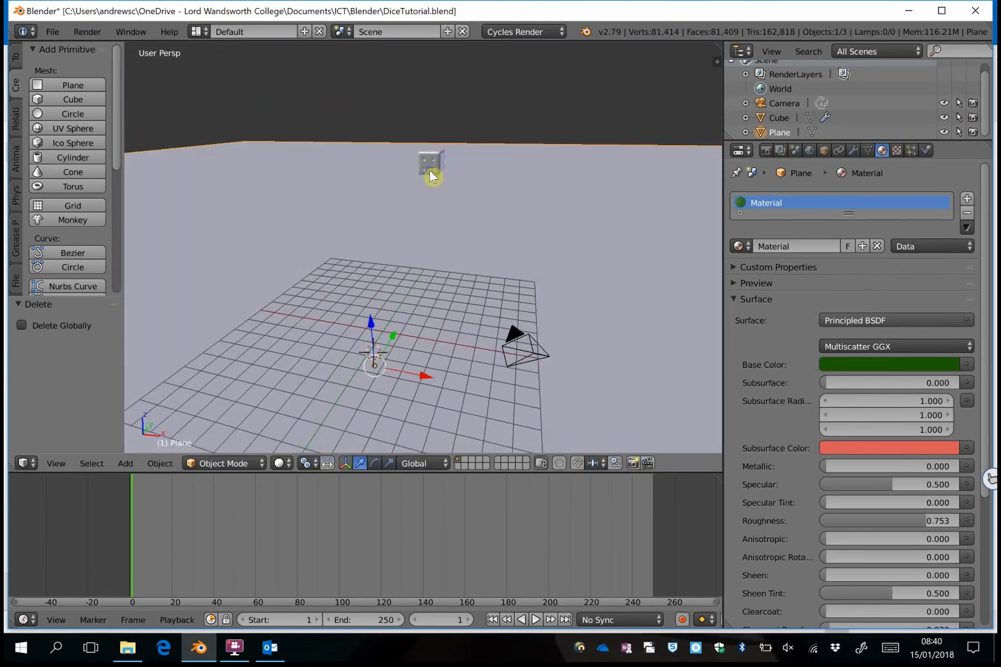
right_click(431, 165)
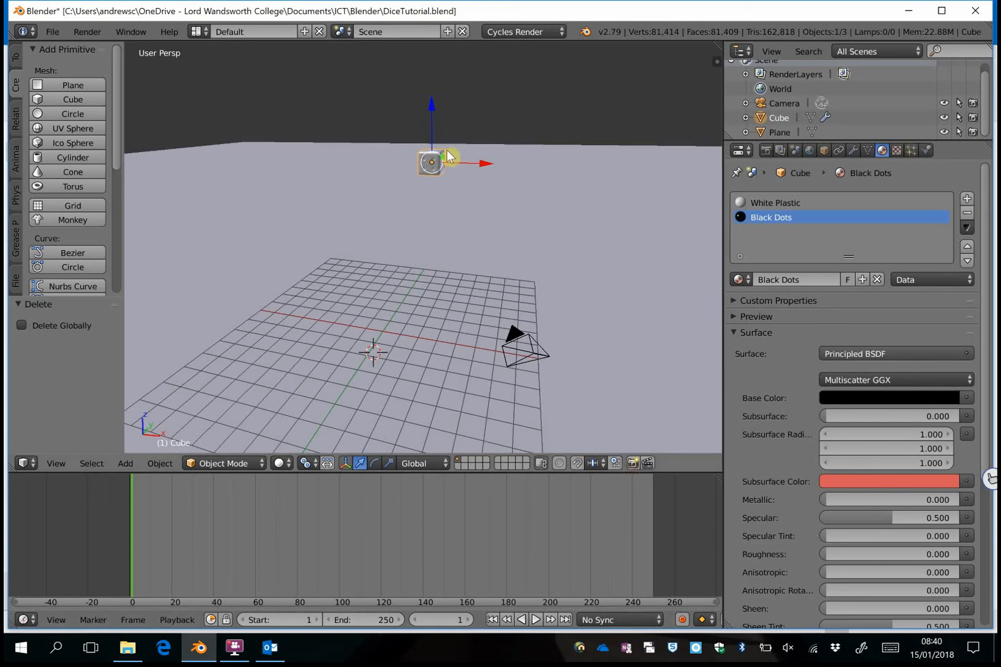
drag(445, 162, 385, 246)
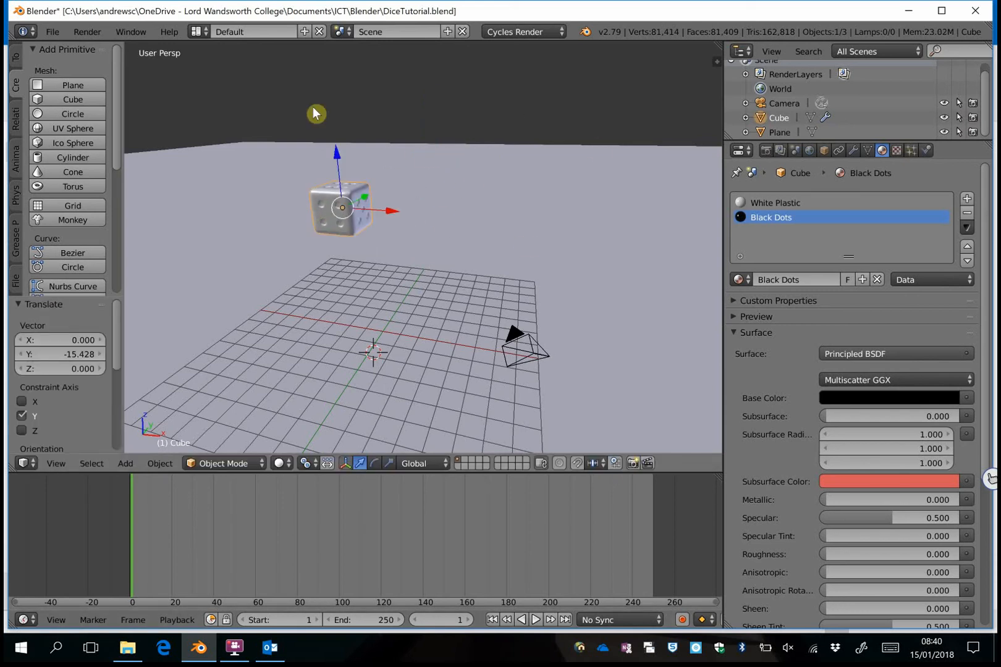
- Make the dice an active rigid body and the floor plane a passive rigid body
click(17, 61)
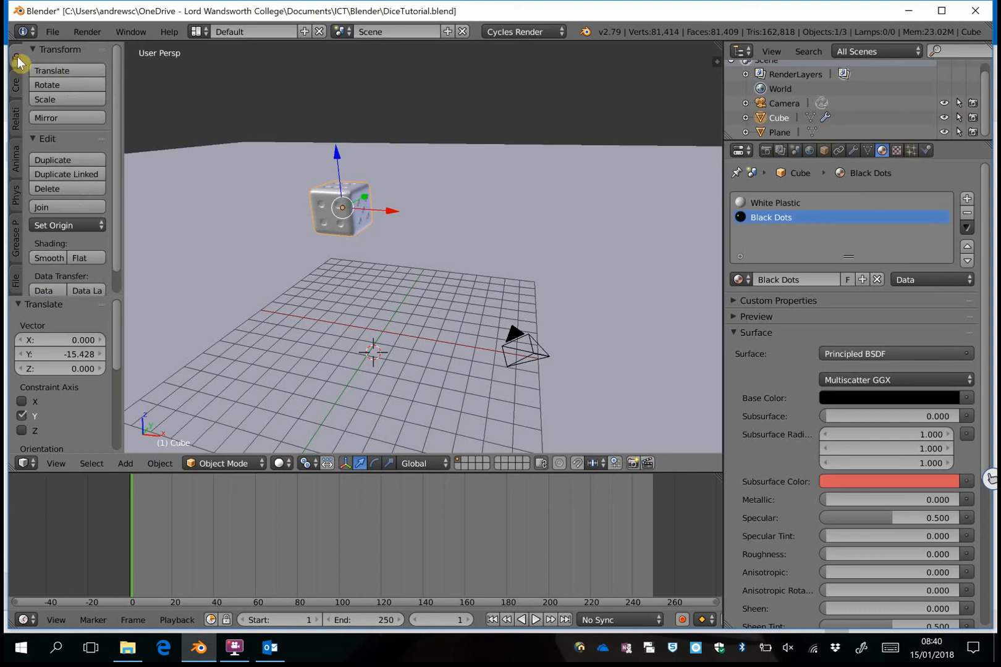
click(18, 123)
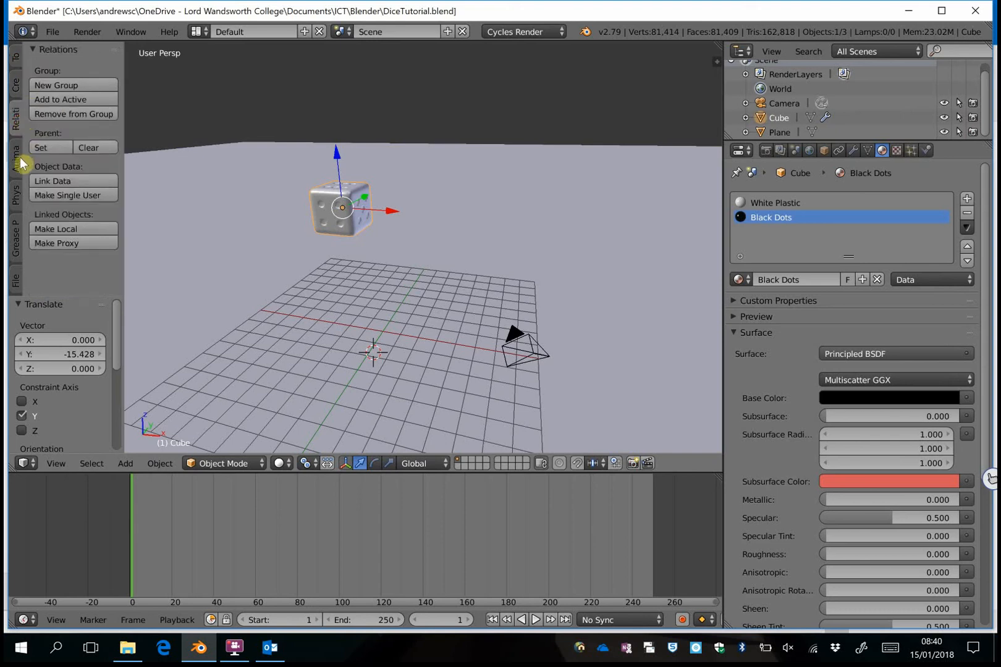
click(18, 204)
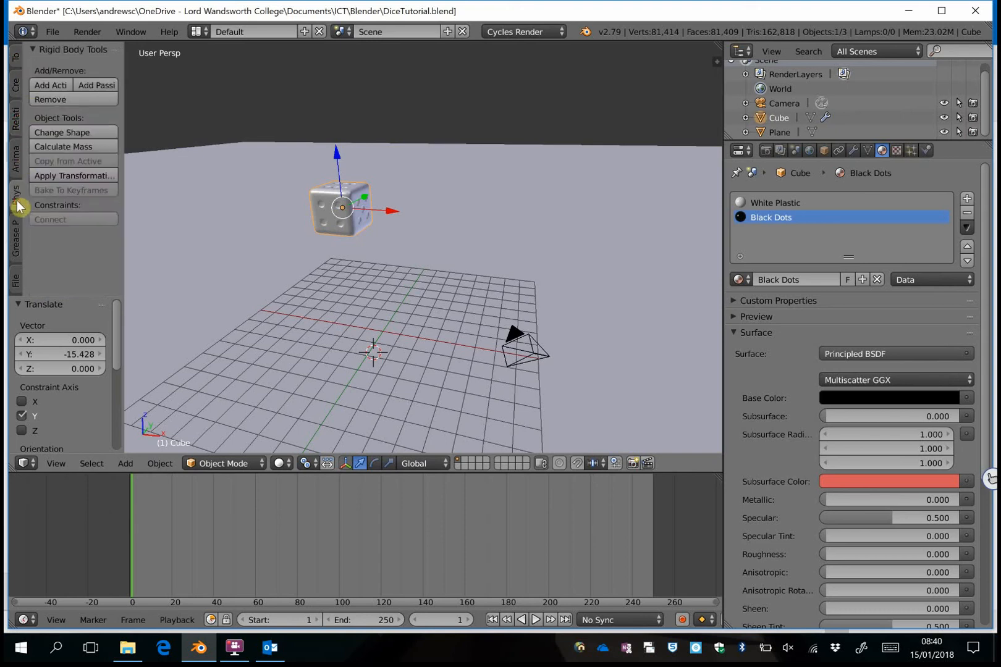
click(54, 86)
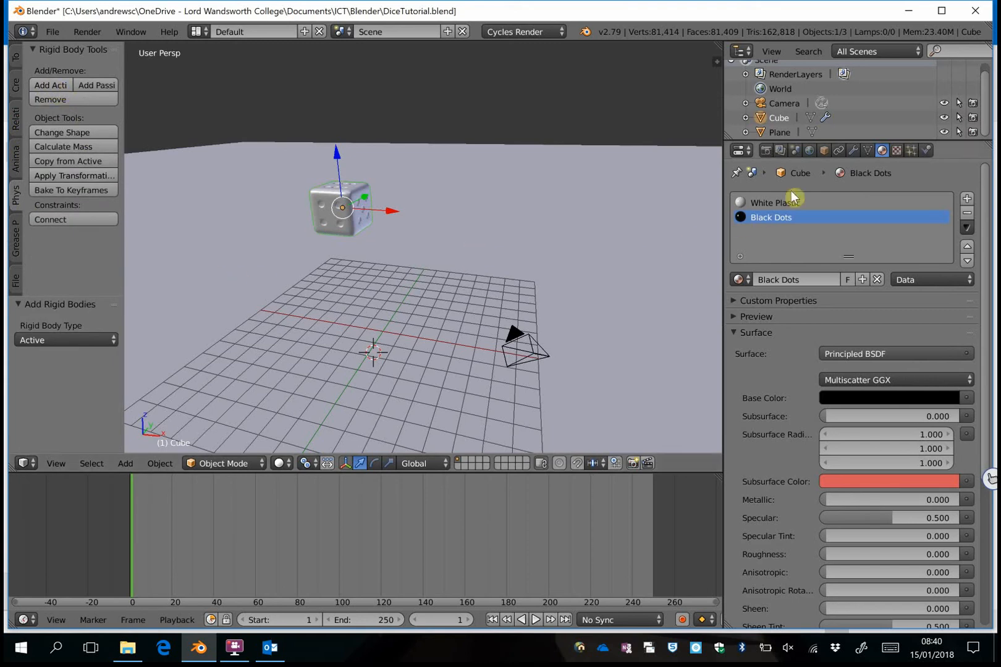
click(780, 133)
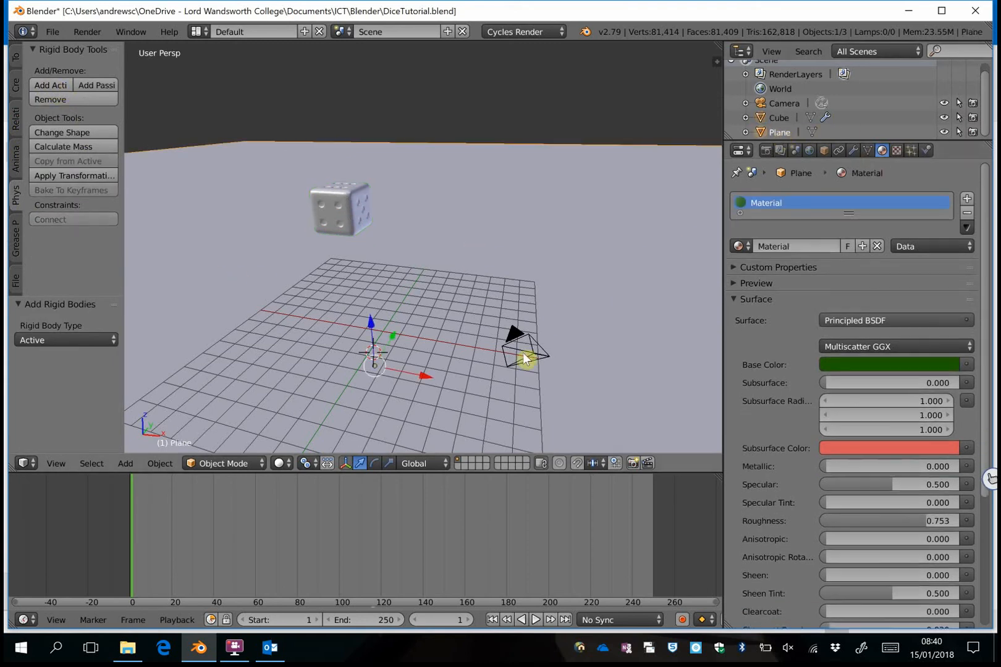
click(104, 86)
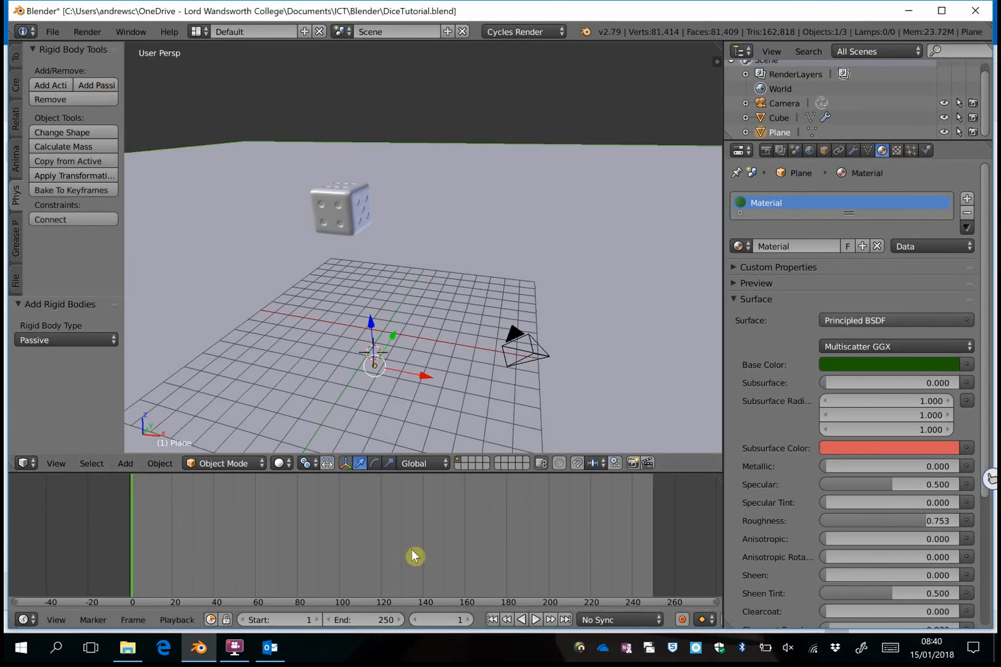
- Play the rigid body simulation to check the dice's fall, then stop it and return to frame 1
click(536, 620)
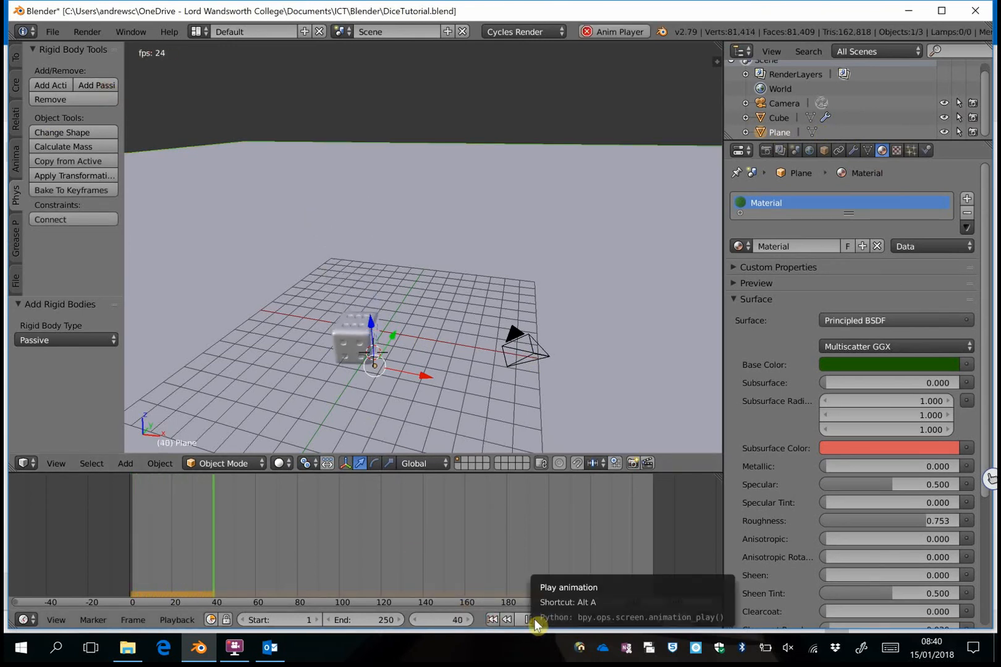
click(532, 619)
click(493, 621)
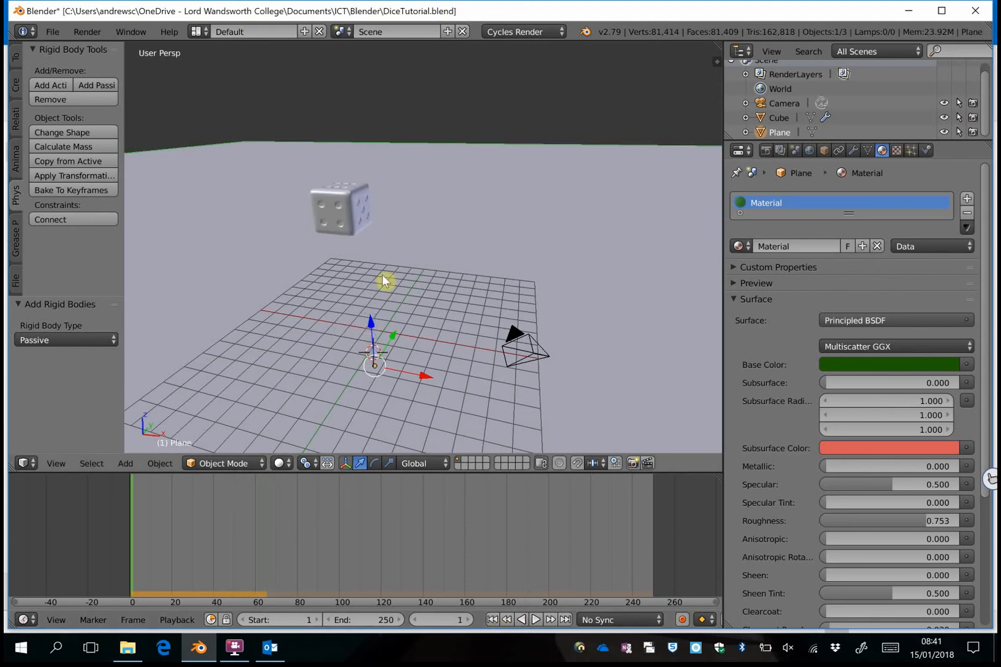
- Move the dice about -1.9 units along Y, then rotate it 32.8° around Z, slightly around X, and 27.4° around Y
right_click(340, 217)
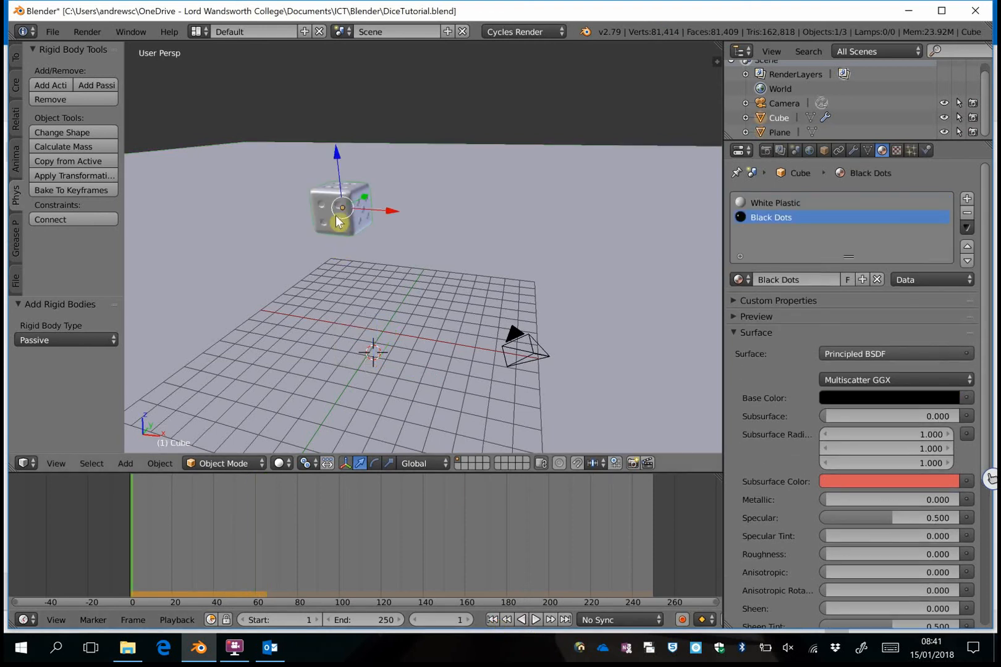
drag(365, 196, 354, 247)
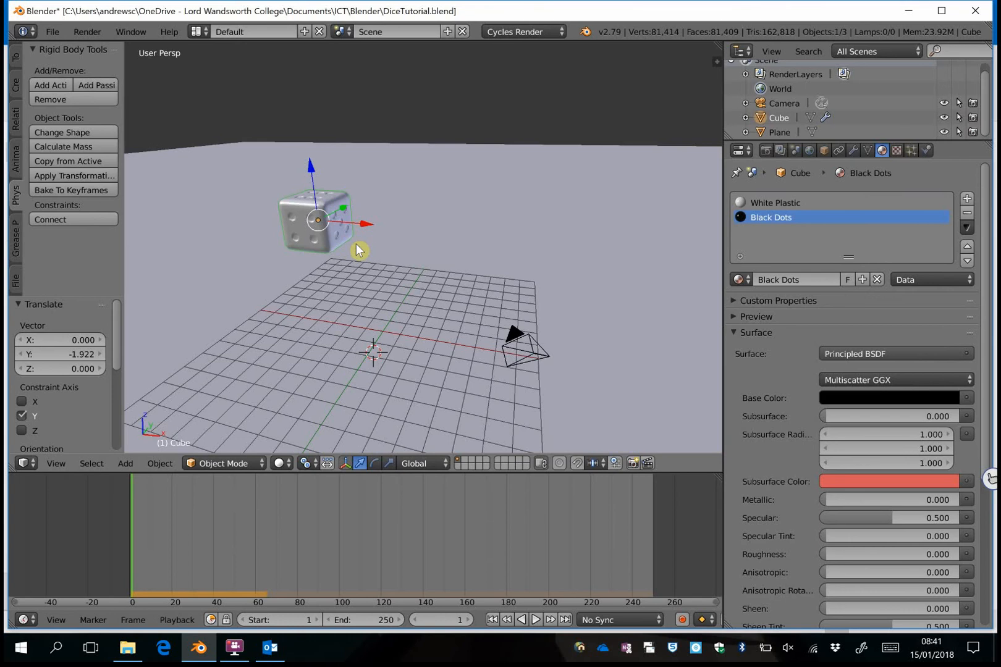
key(r)
key(z)
click(409, 220)
key(r)
key(x)
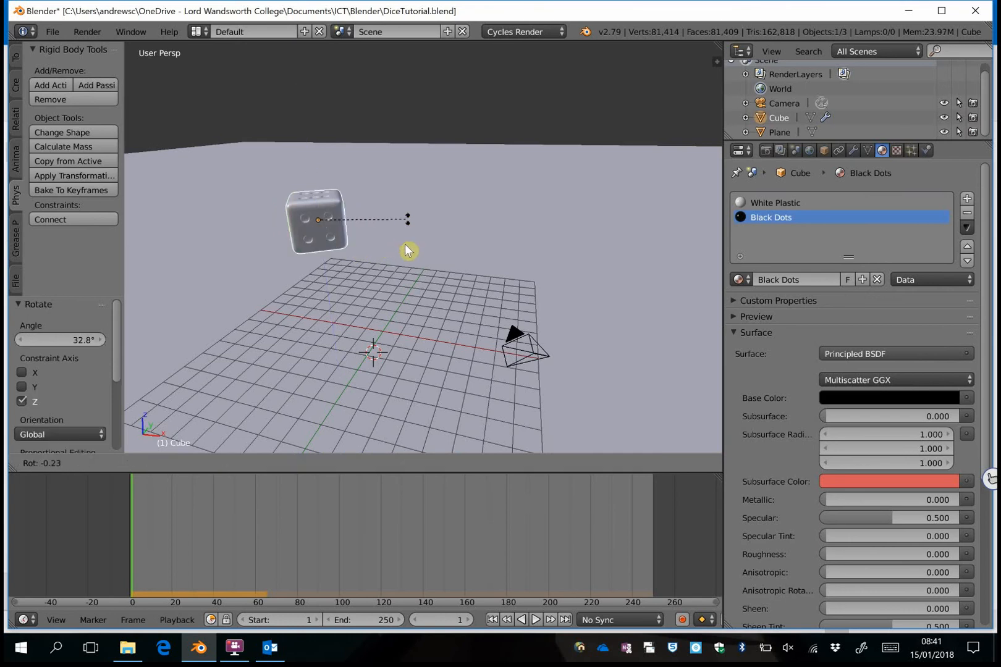
click(396, 276)
key(r)
key(y)
click(369, 314)
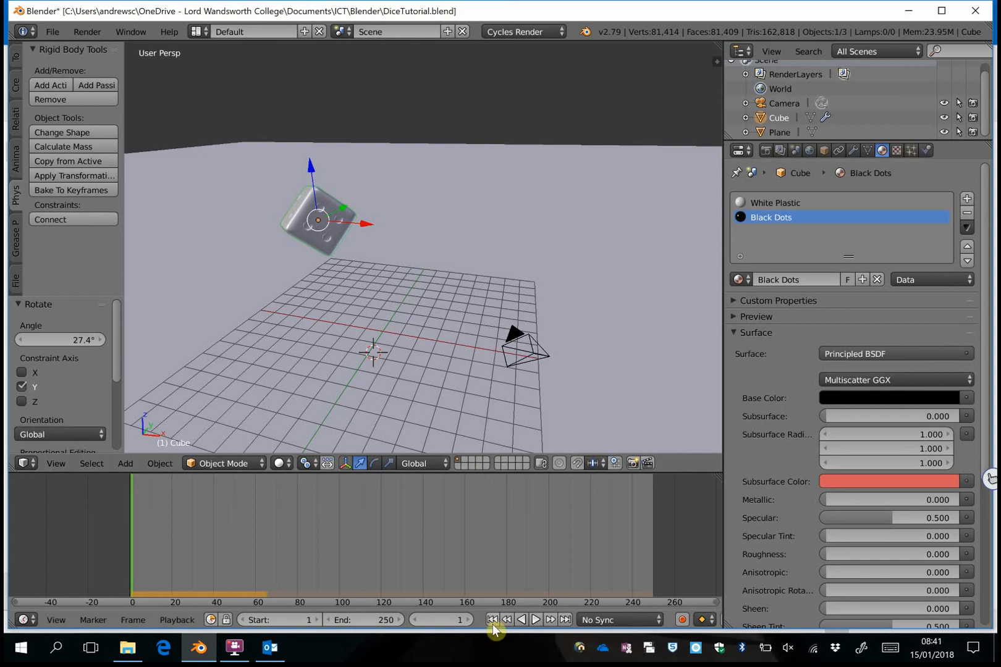
- Play the simulation with the tilted dice, then stop it and return to the first frame
click(536, 619)
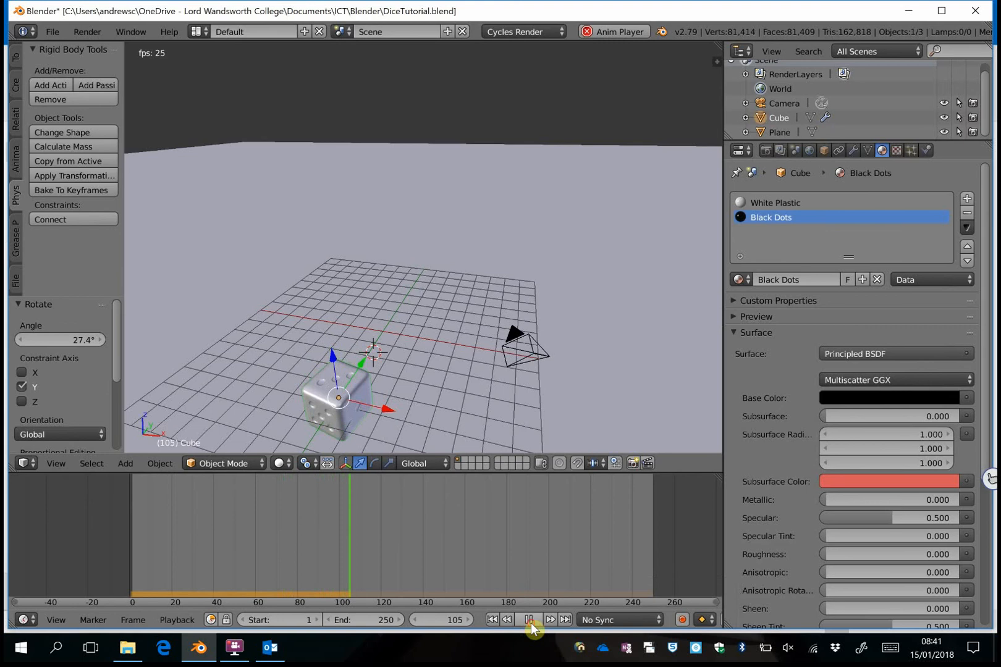
click(529, 620)
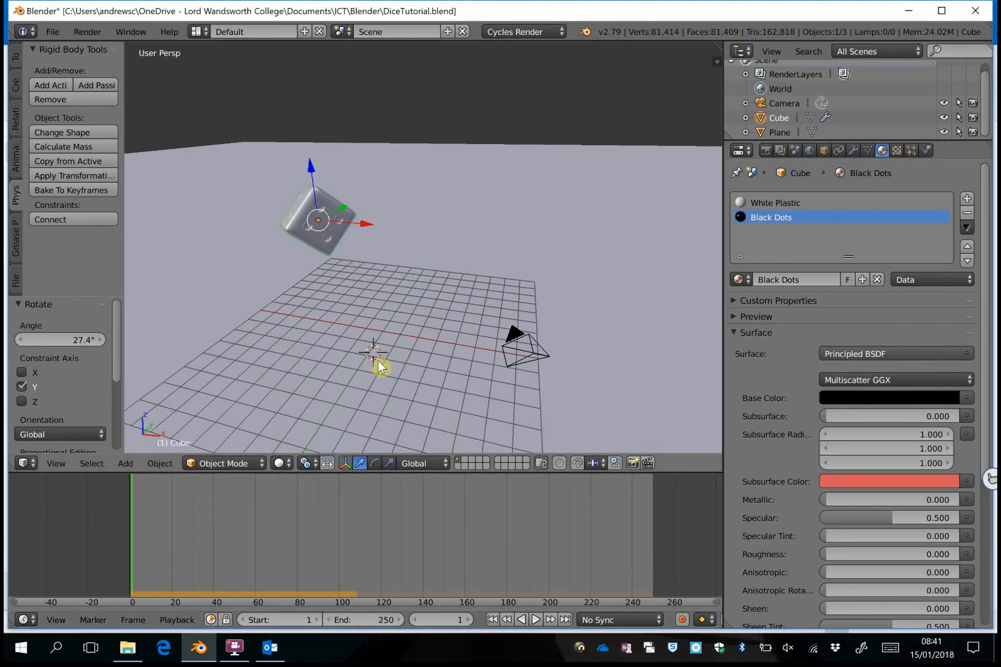
- Shift the dice along the Y axis by about 7.2 units and again by about 8.2 units
key(shift+f)
key(w)
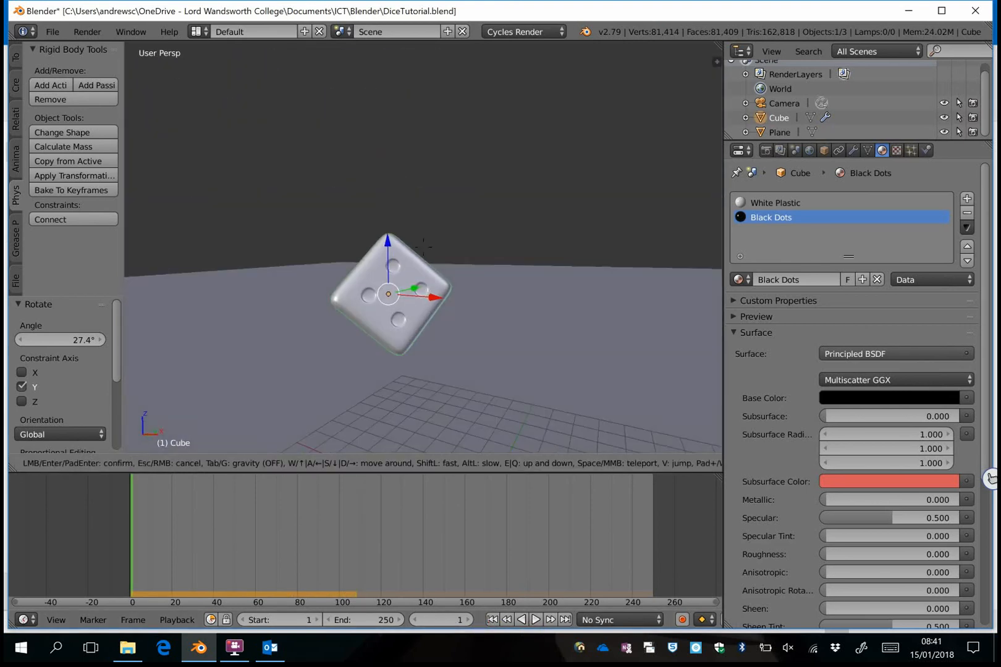
key(a)
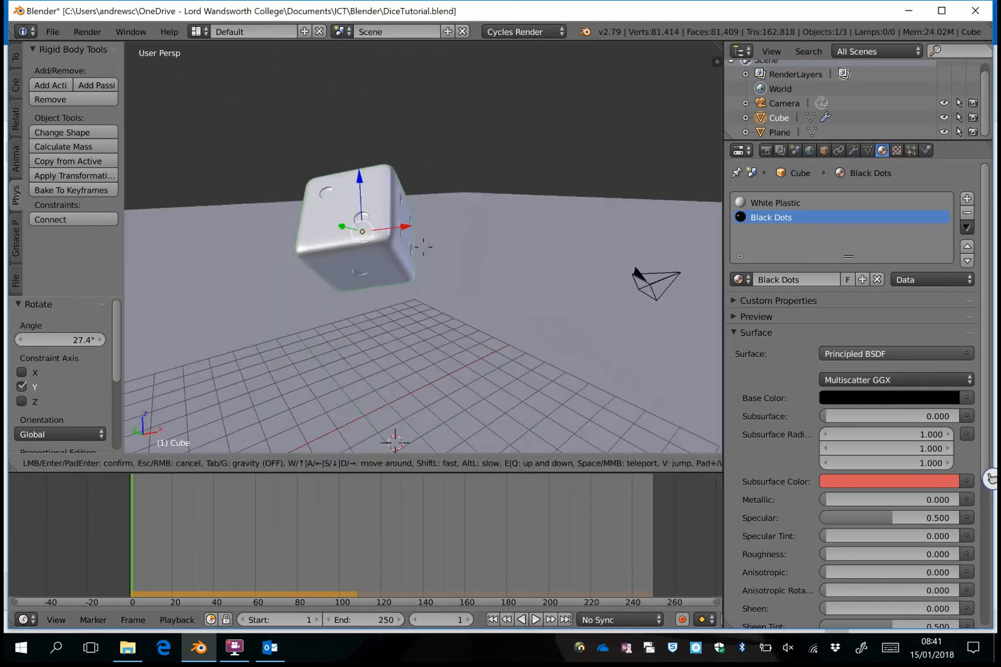
click(424, 246)
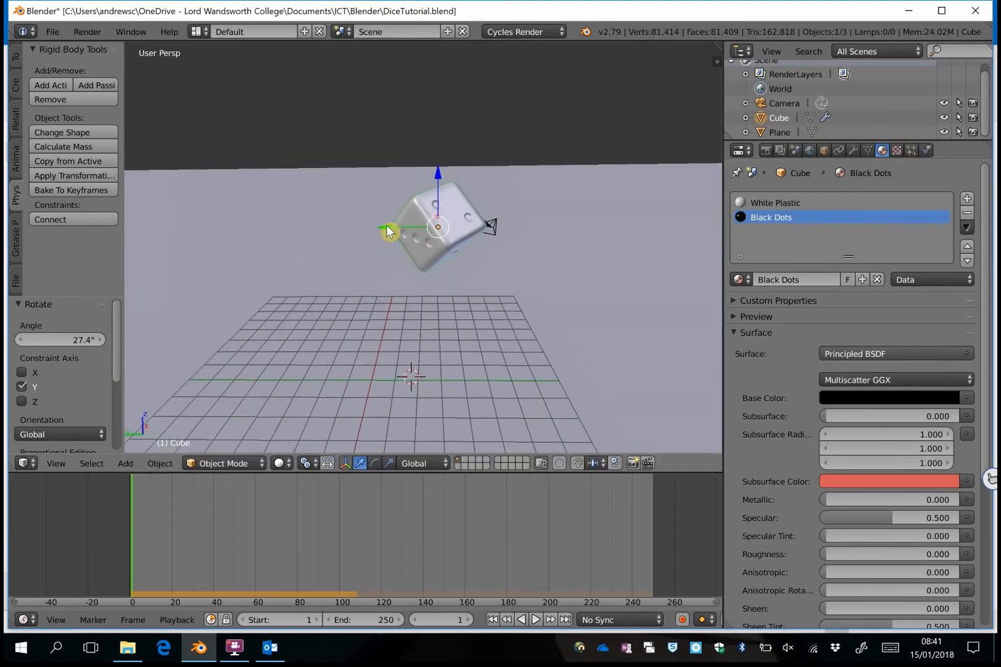
drag(387, 231, 185, 238)
key(shift+f)
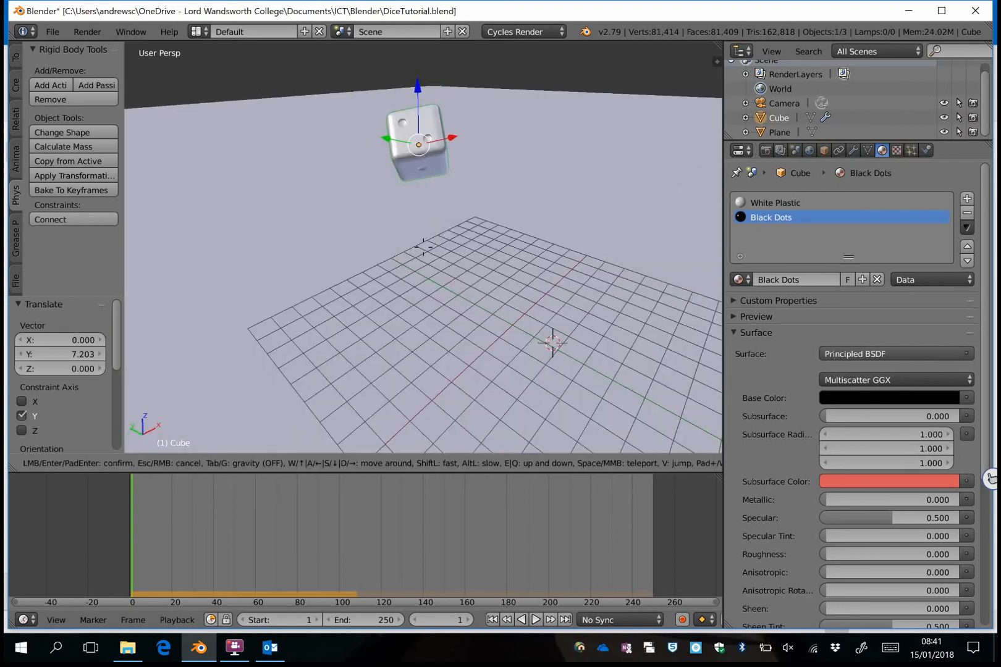
key(d)
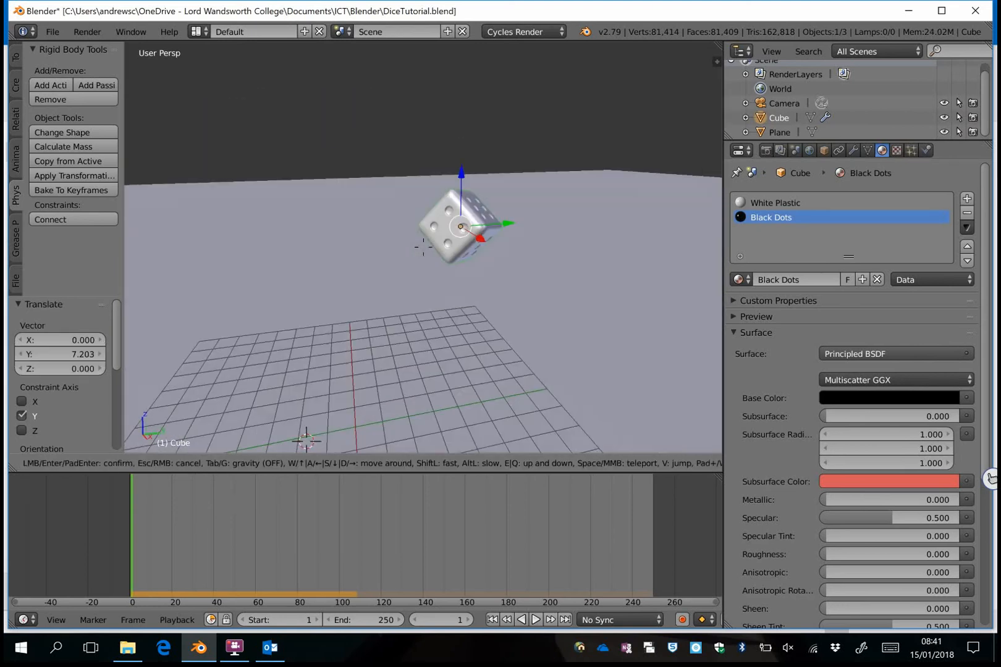
click(424, 246)
drag(449, 244, 672, 247)
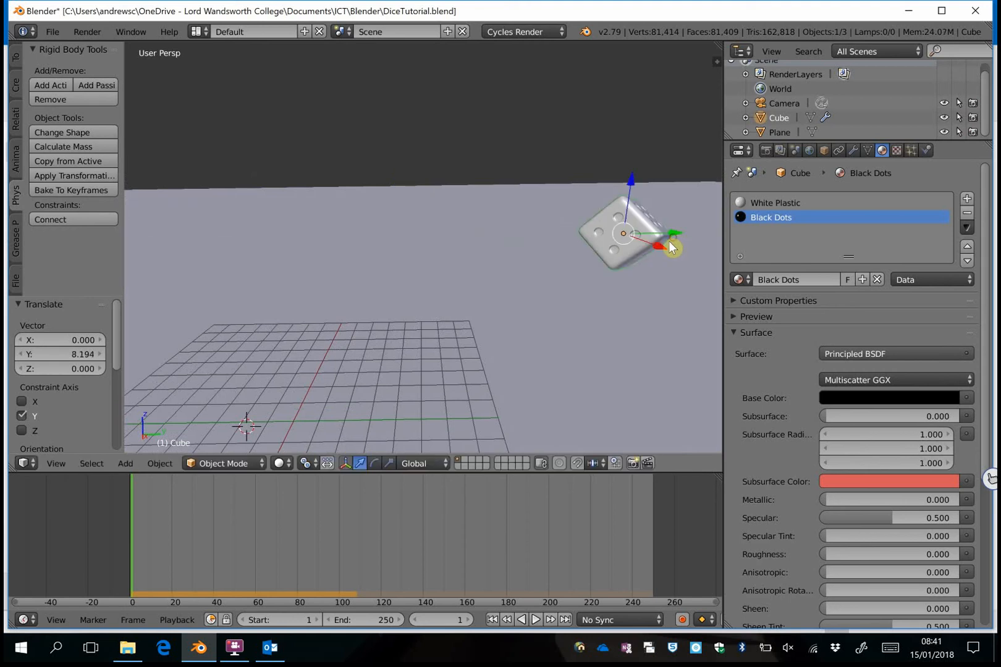
- Raise the dice about 1.24 units along the Z axis above the floor
key(shift+f)
click(433, 241)
drag(446, 240, 545, 163)
key(shift+f)
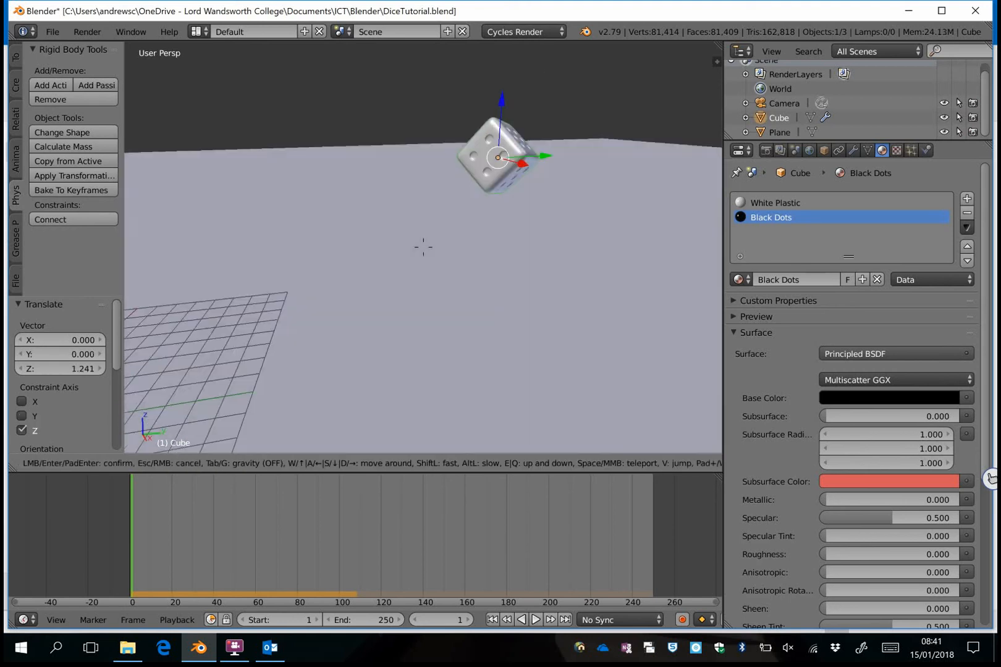
key(w)
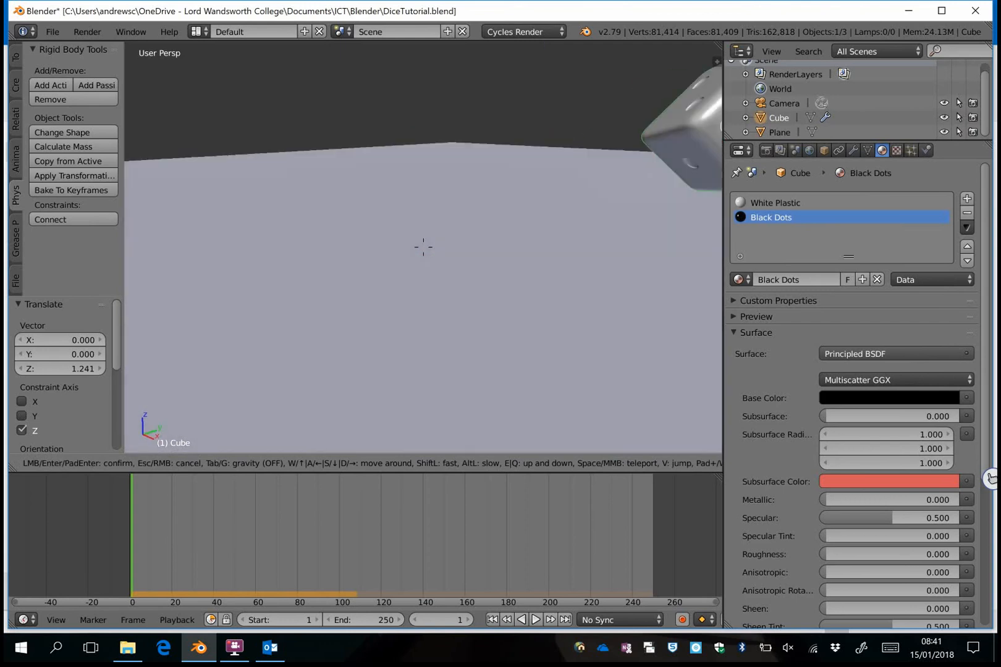
key(d)
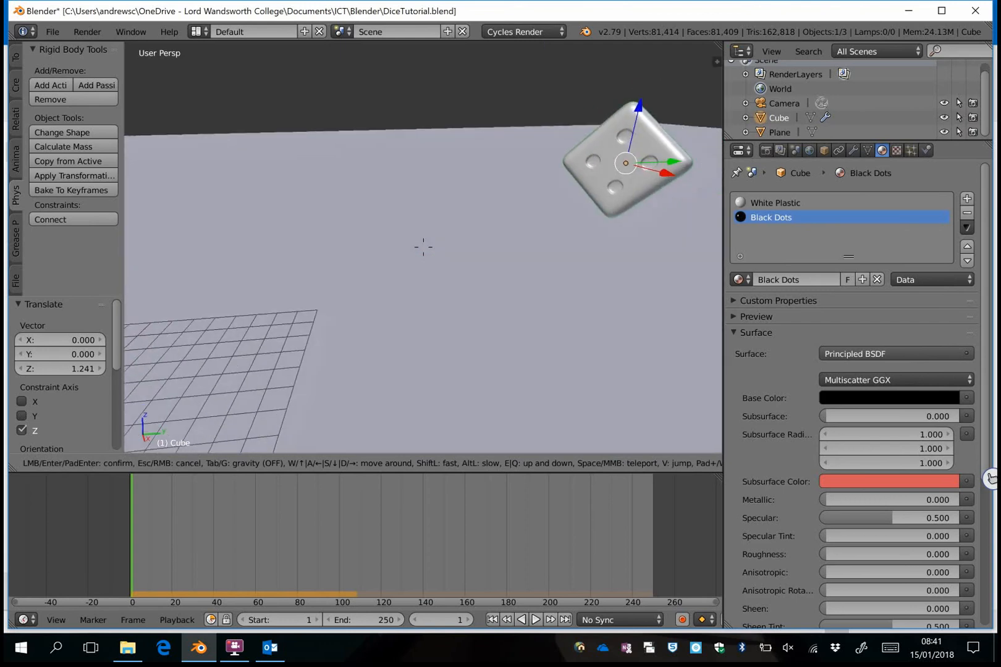
key(d)
click(359, 447)
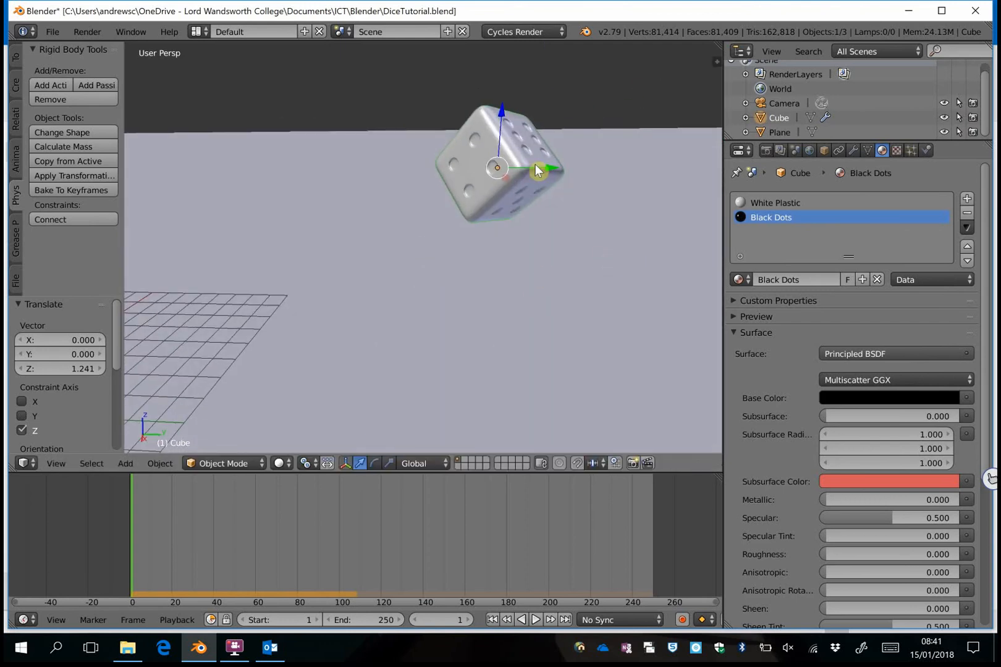
- Set the bounciness of the dice's rigid body collisions to 1.000 in its physics settings
click(15, 57)
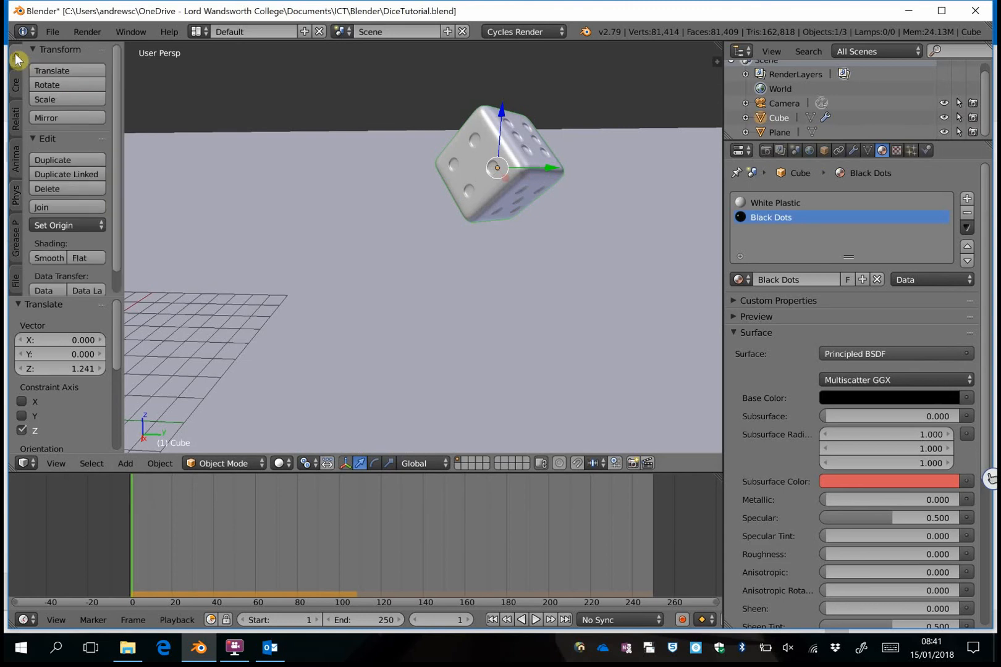
click(928, 152)
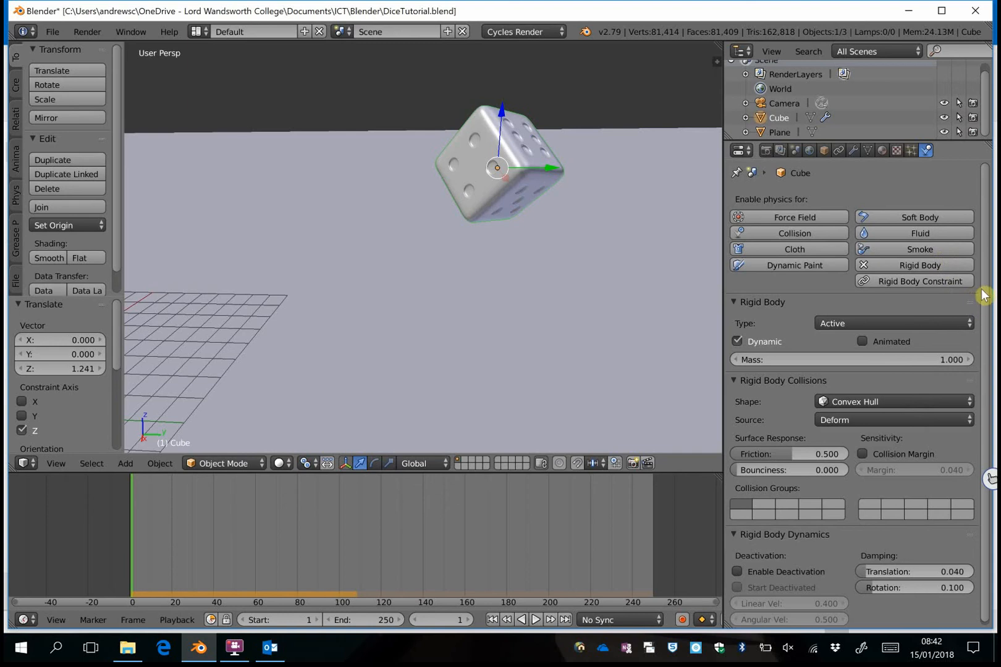
scroll(987, 317, down, 1)
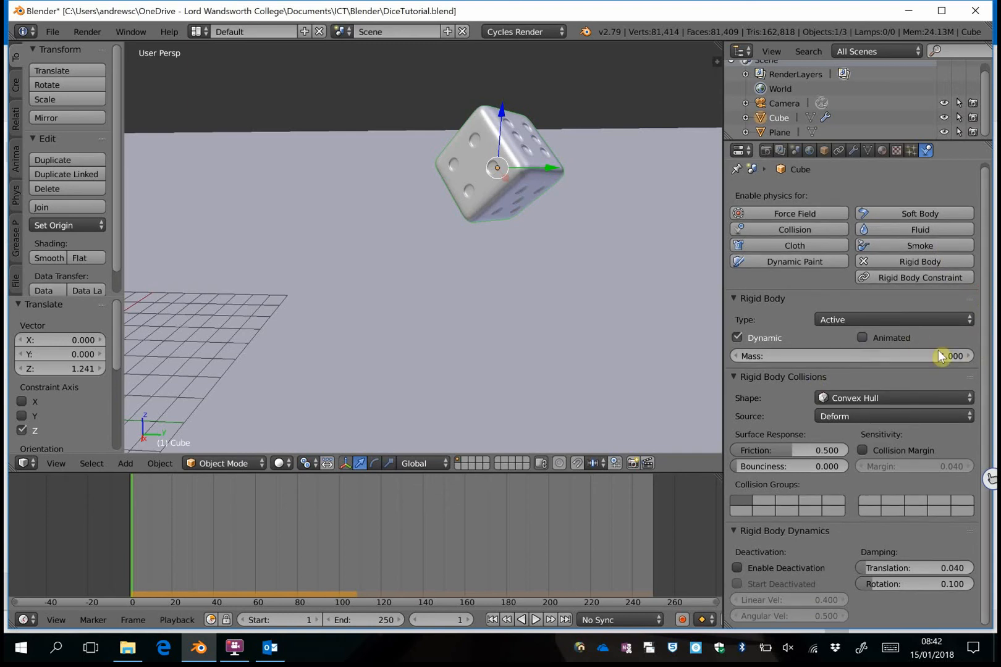
click(772, 467)
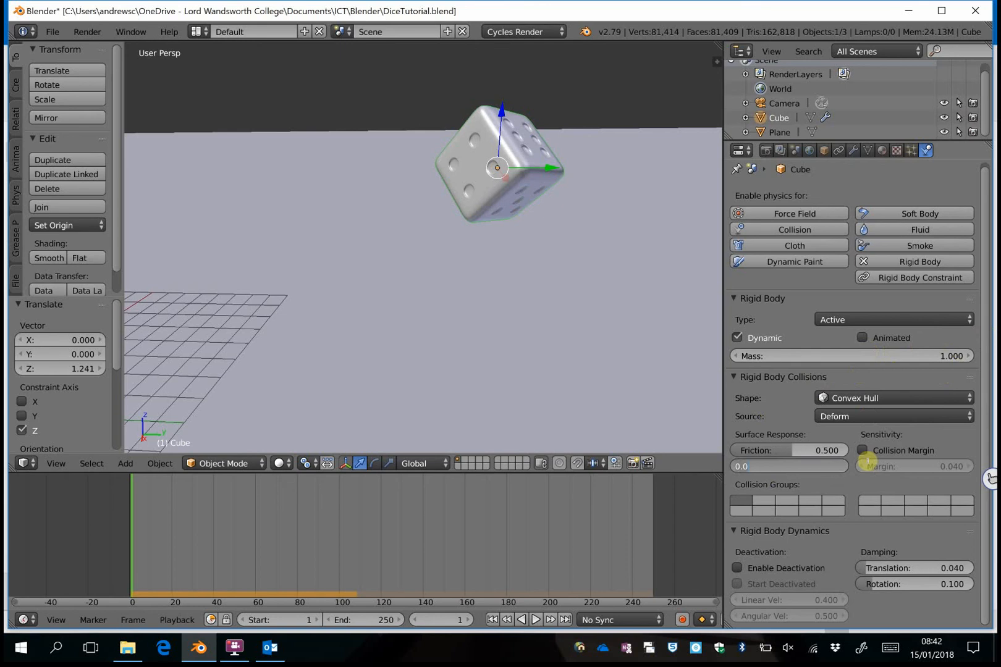
key(Return)
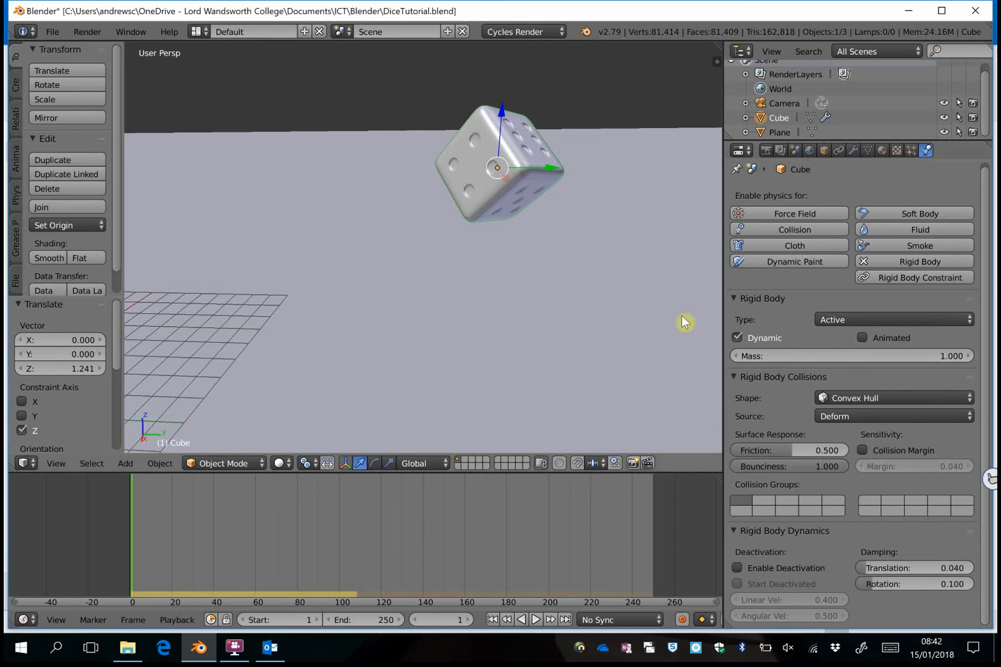
- Keyframe the dice's Animated rigid body setting as enabled at frame 1 and again at frame 41
right_click(864, 339)
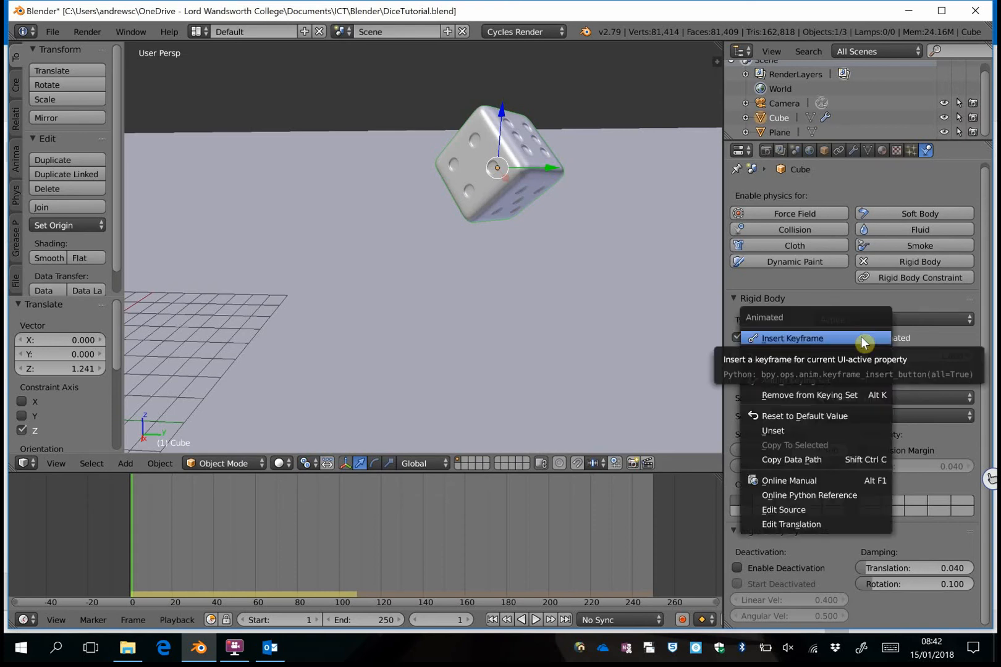
click(863, 339)
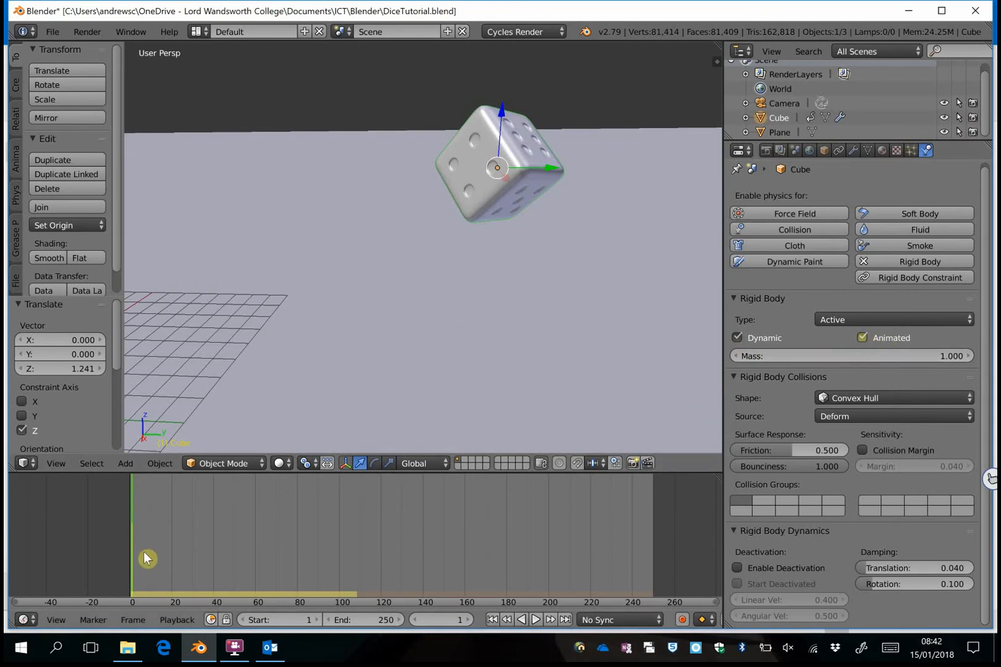
key(alt+a)
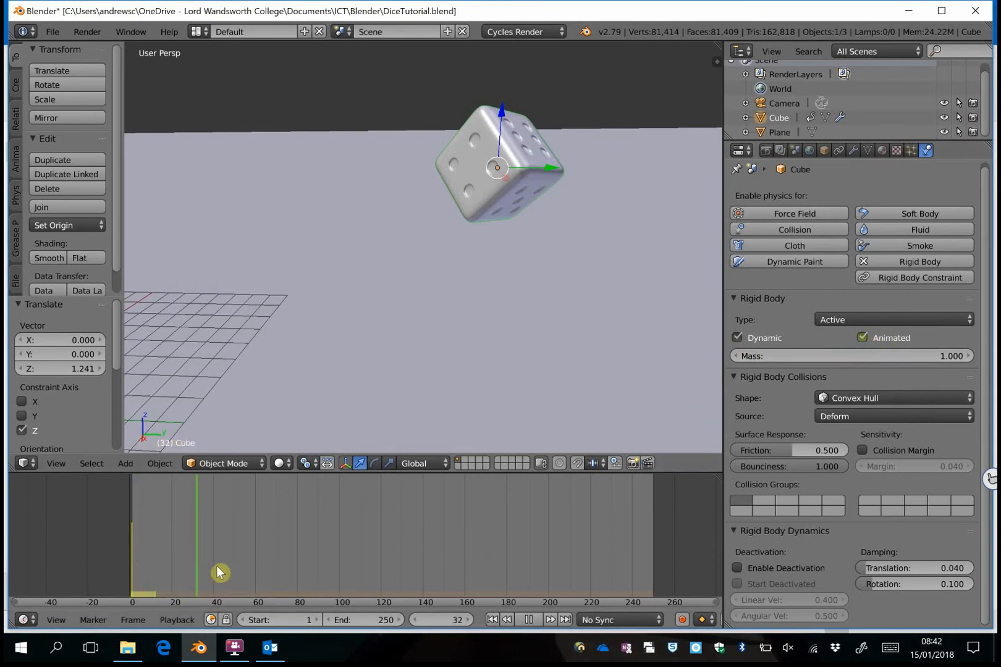
drag(225, 573, 217, 573)
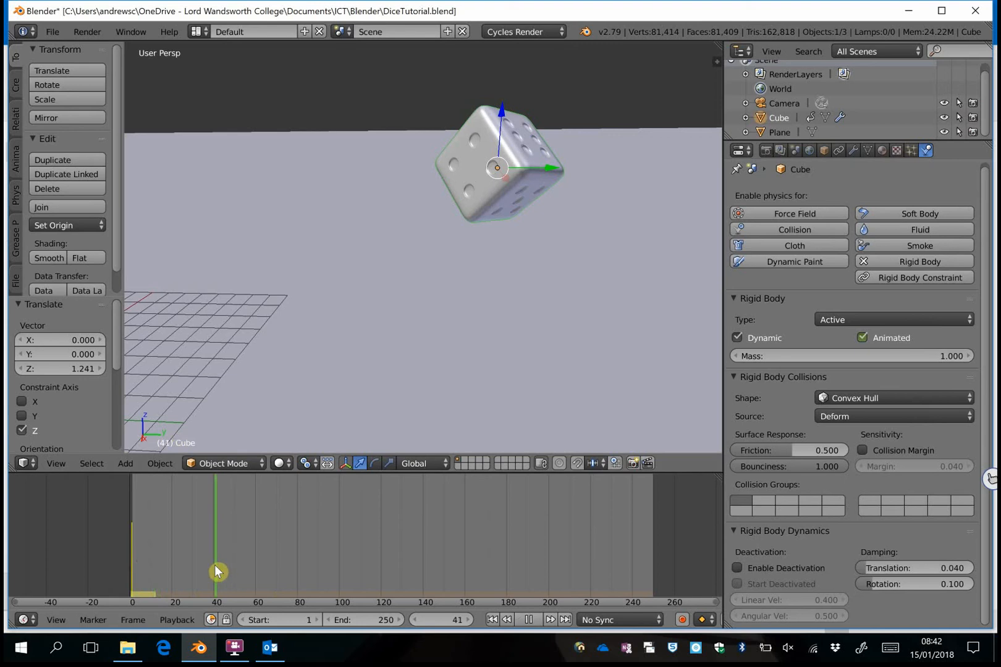
key(alt+a)
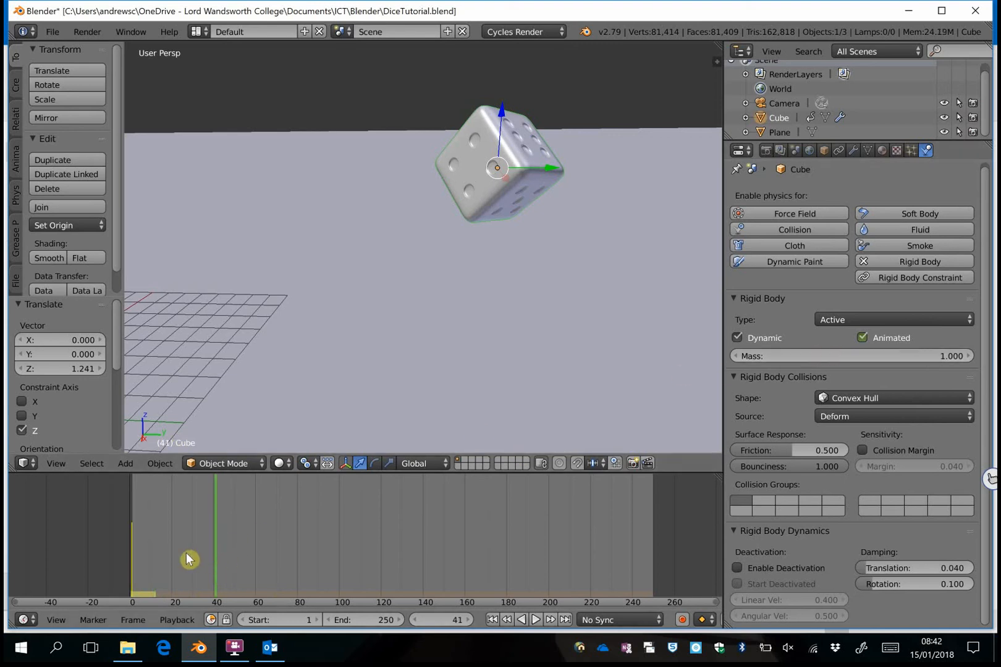
right_click(865, 339)
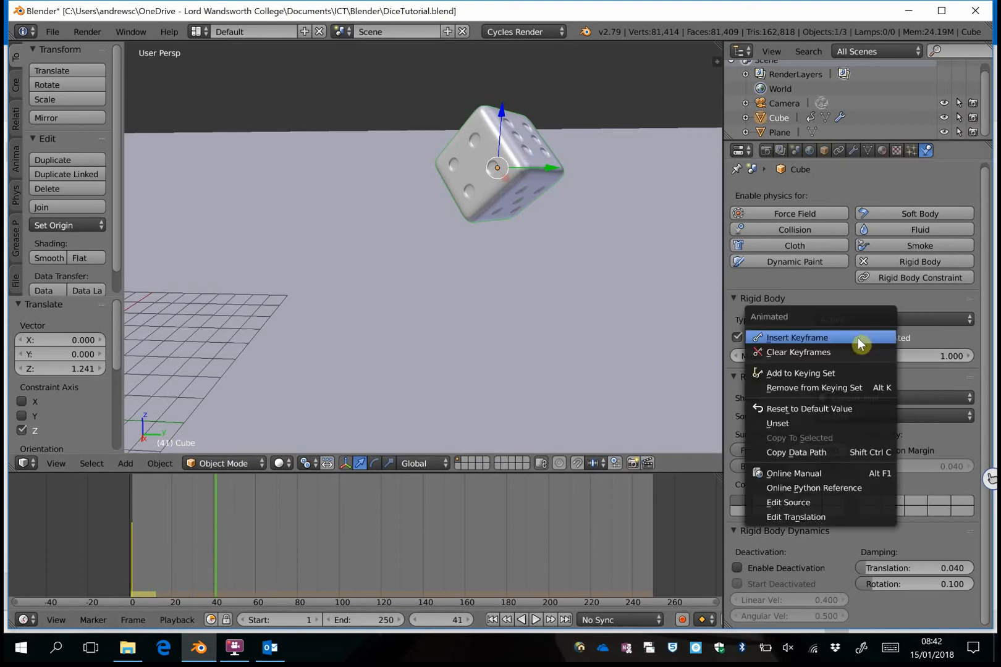
click(860, 344)
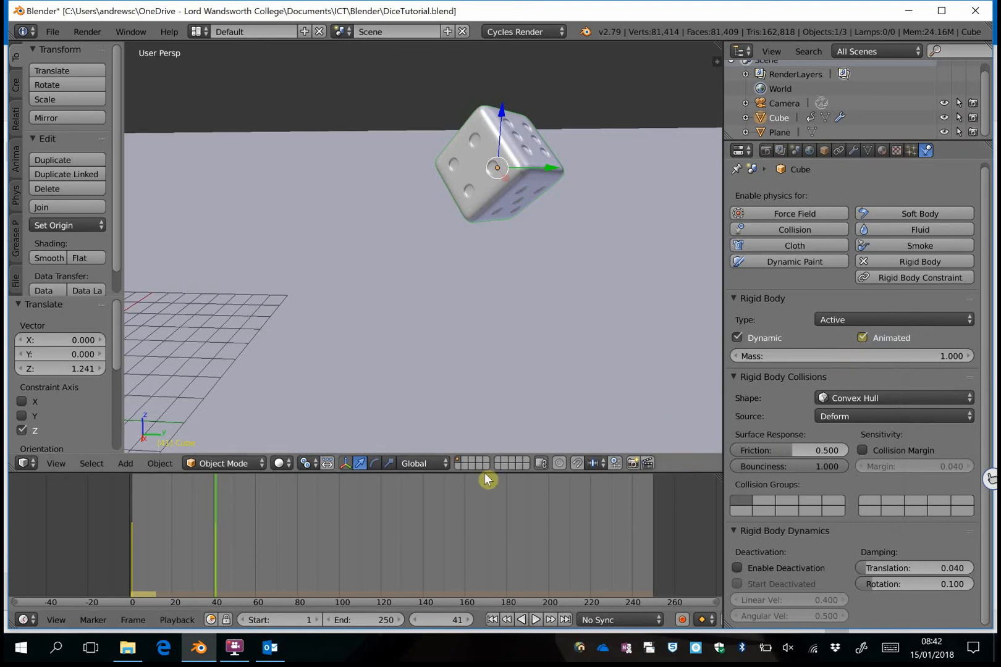
- Keyframe the dice's Animated rigid body setting as disabled at frame 60
drag(243, 556, 256, 554)
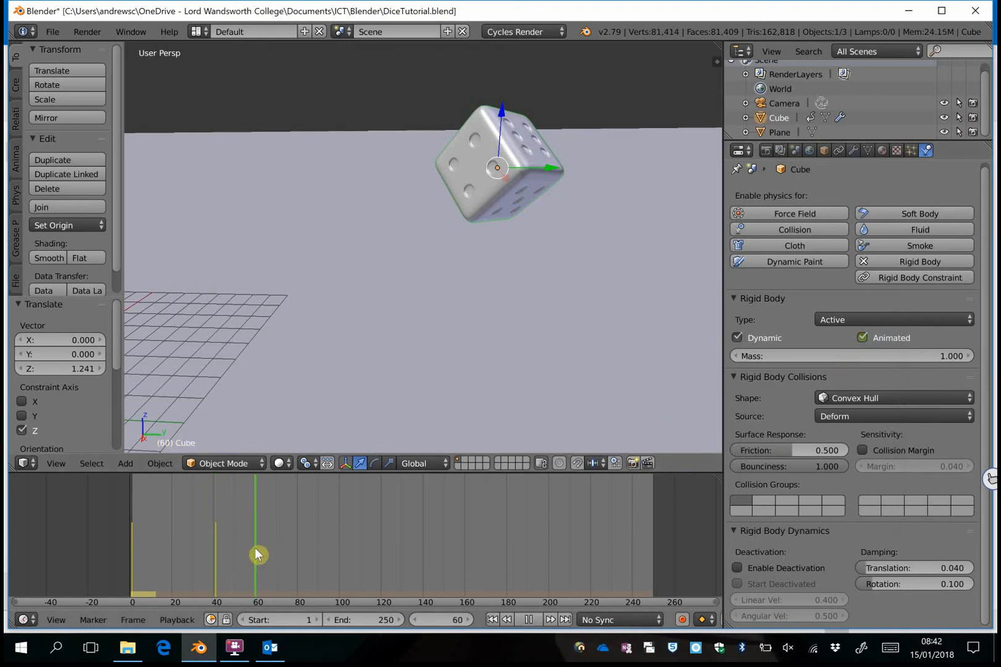
right_click(867, 342)
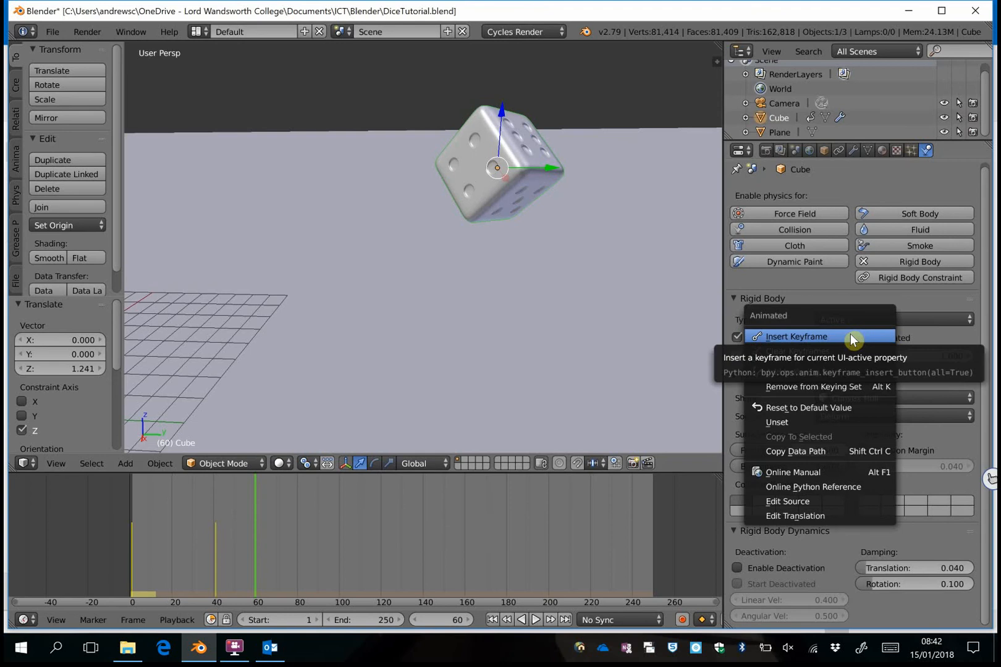
click(864, 339)
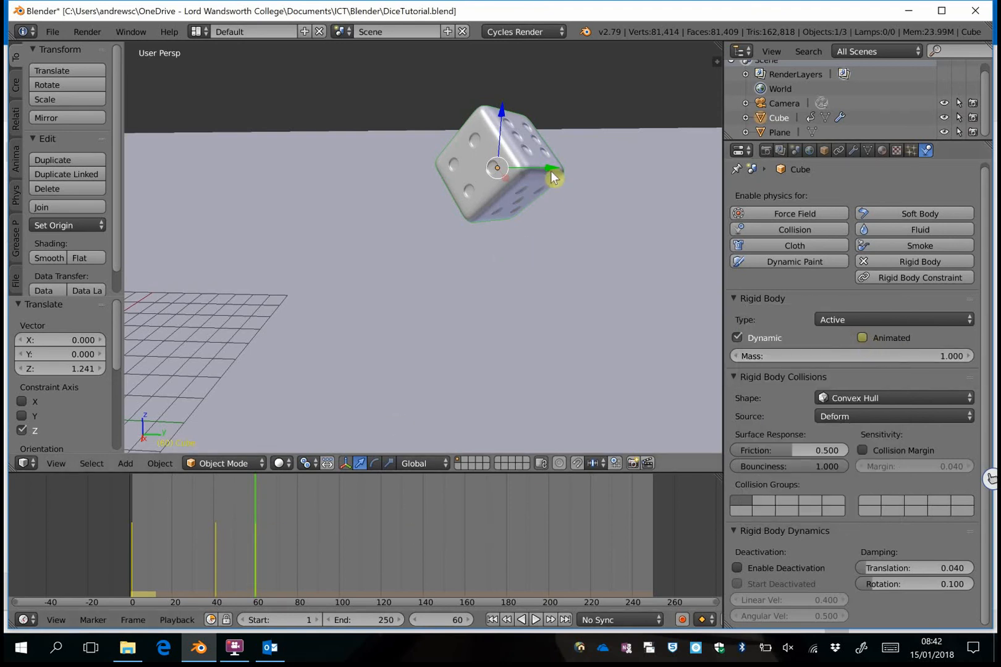
- Play the simulation from the first frame, stop it, and scrub back to inspect the Animated setting at frame 41
click(490, 620)
click(537, 620)
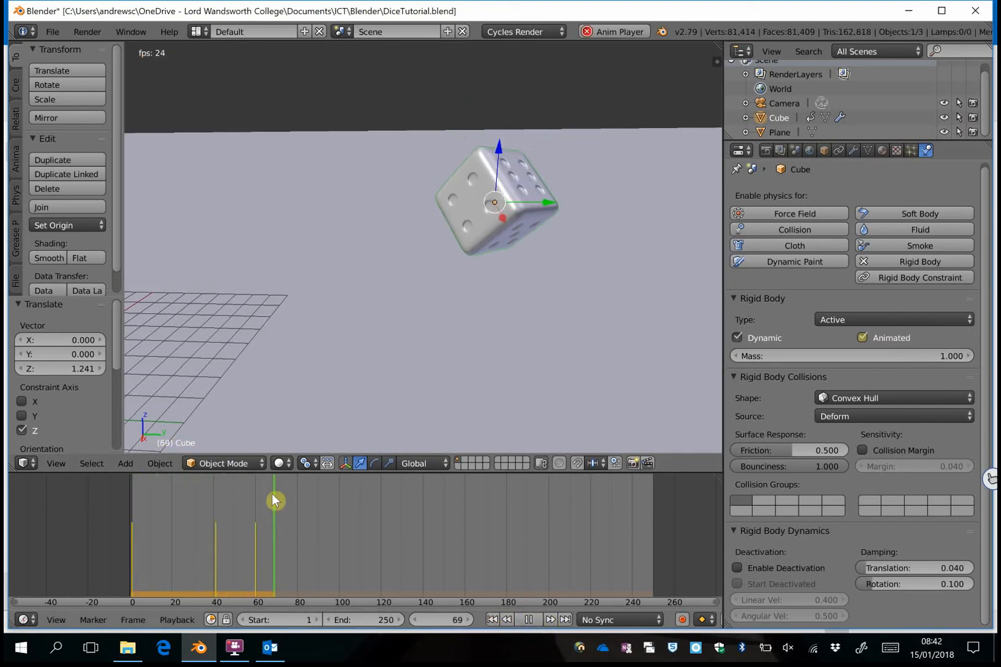
click(535, 620)
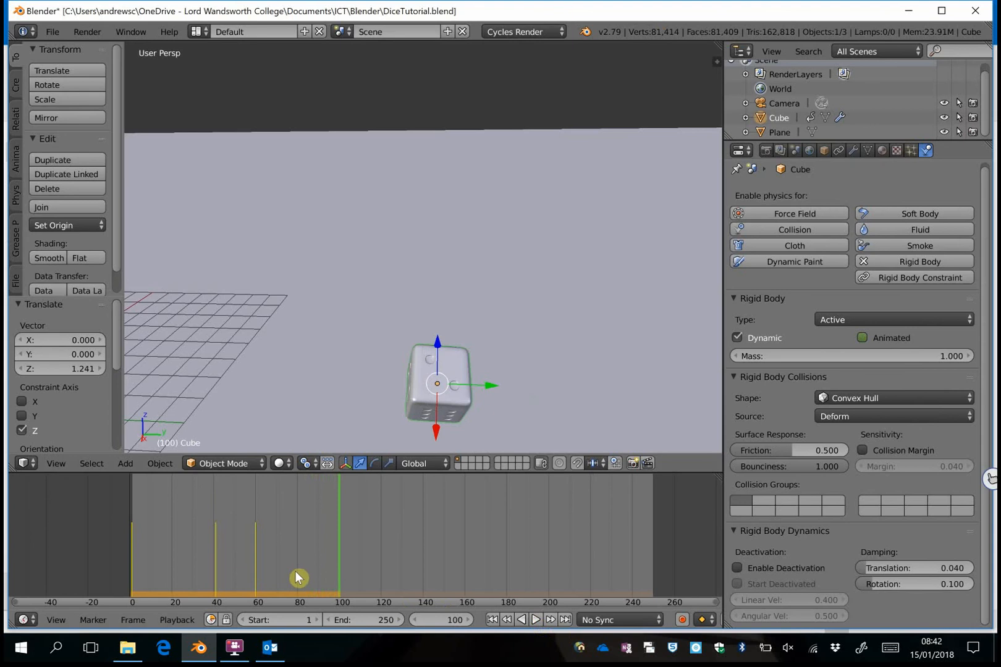
drag(285, 576, 136, 590)
mouse_move(219, 587)
mouse_down()
mouse_move(258, 592)
mouse_move(217, 589)
mouse_up()
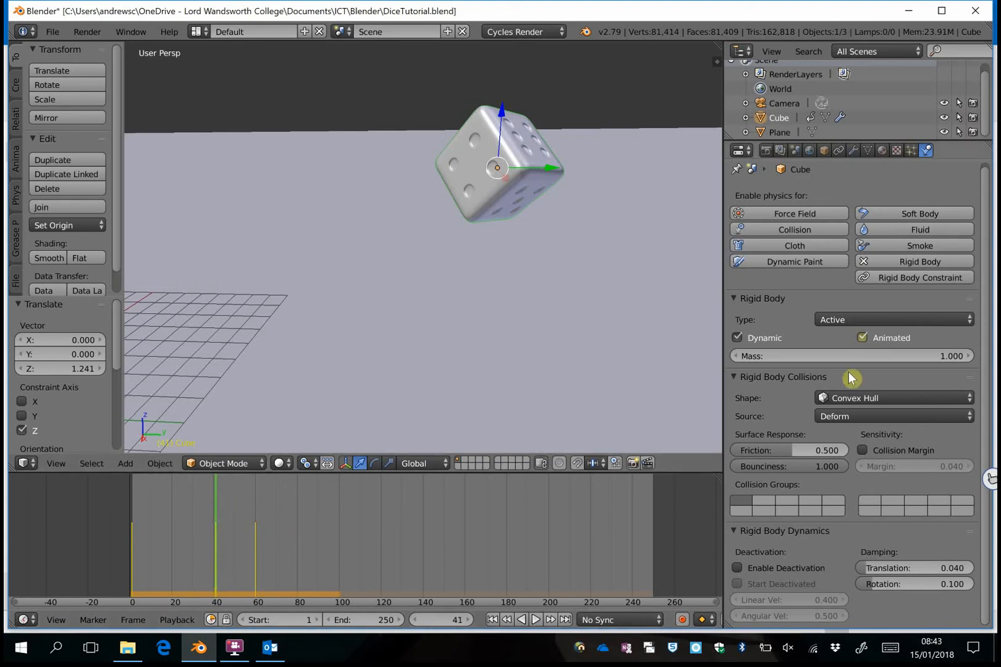
- Delete the keyframe of the dice's Animated setting at frame 60
drag(299, 572, 255, 576)
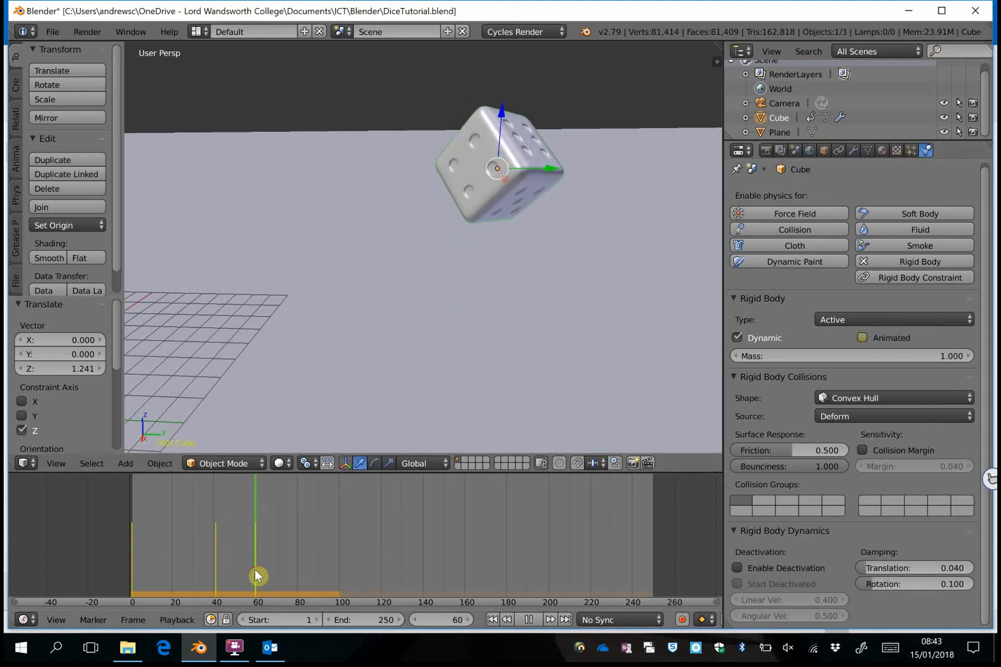
click(873, 342)
right_click(867, 342)
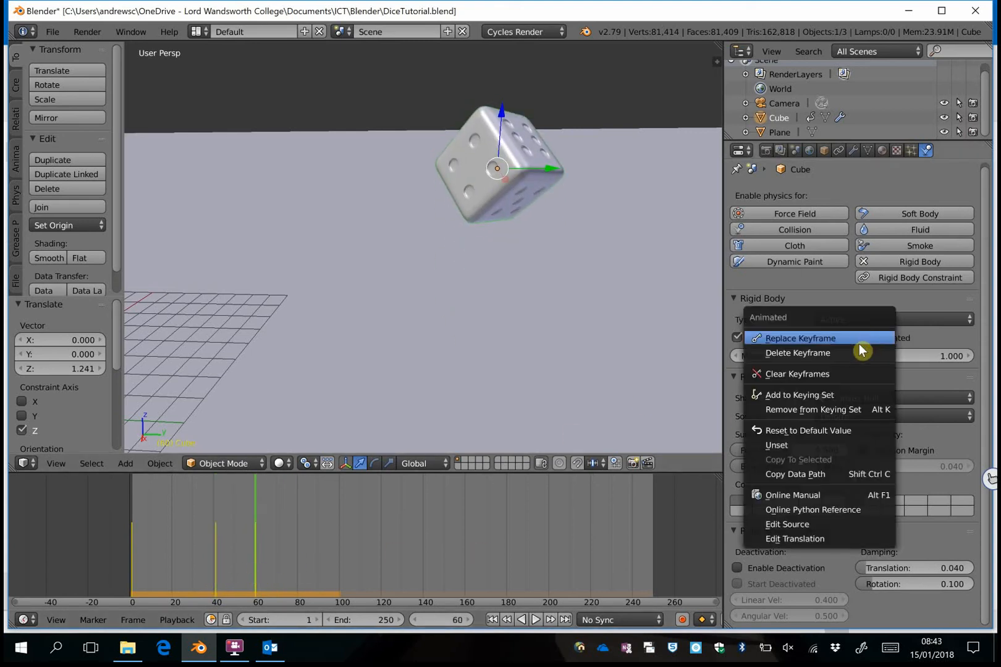
click(861, 344)
- Replace the dice's Animated keyframe at frame 41 with a disabled one, and check the setting at frames 1 and 41
drag(256, 548, 217, 553)
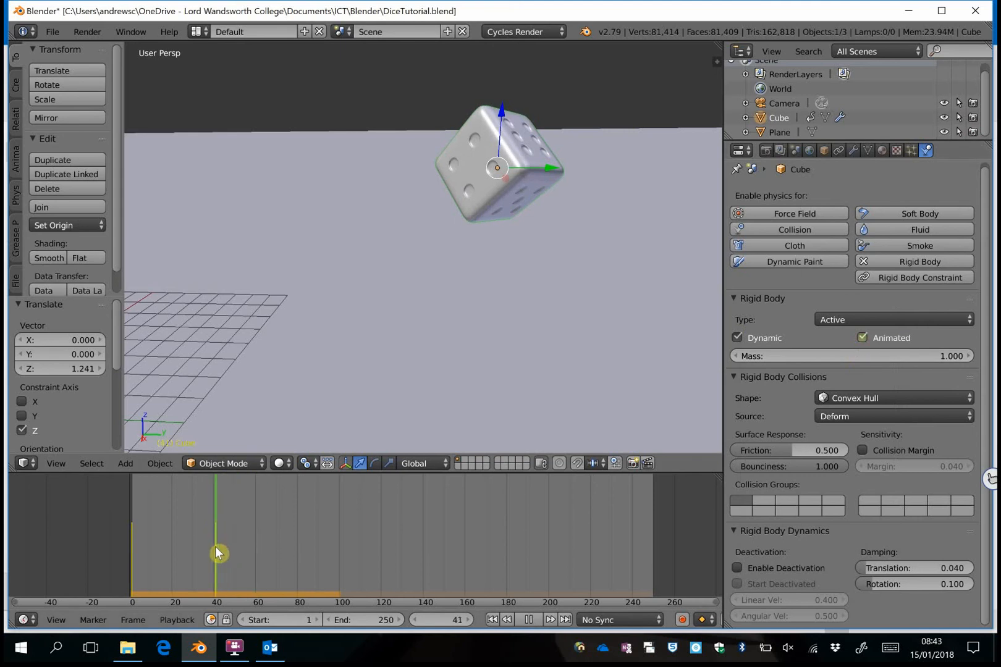
right_click(866, 342)
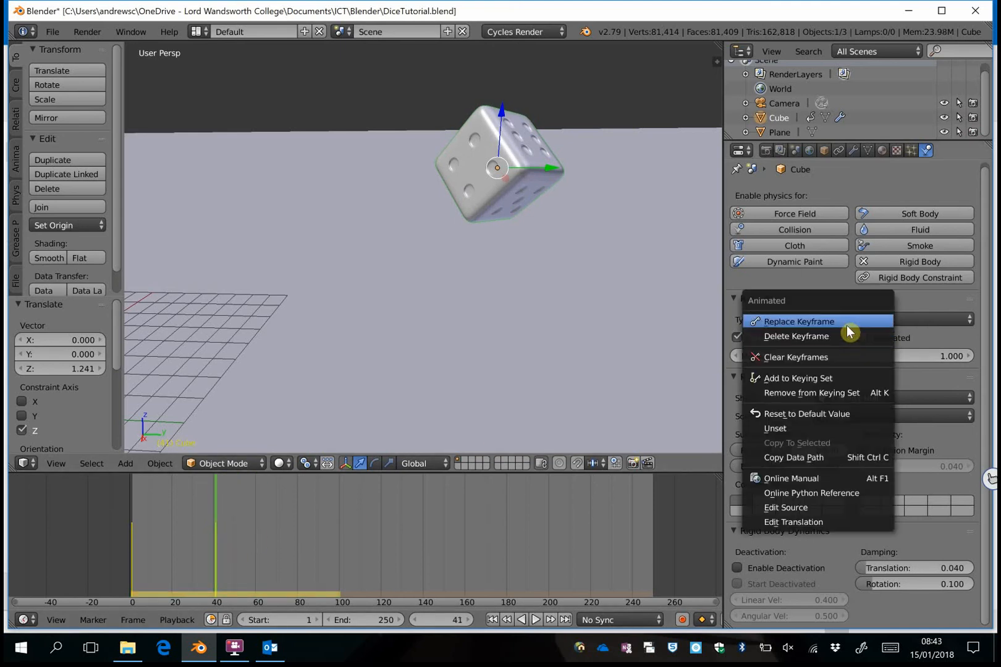
click(847, 328)
click(133, 546)
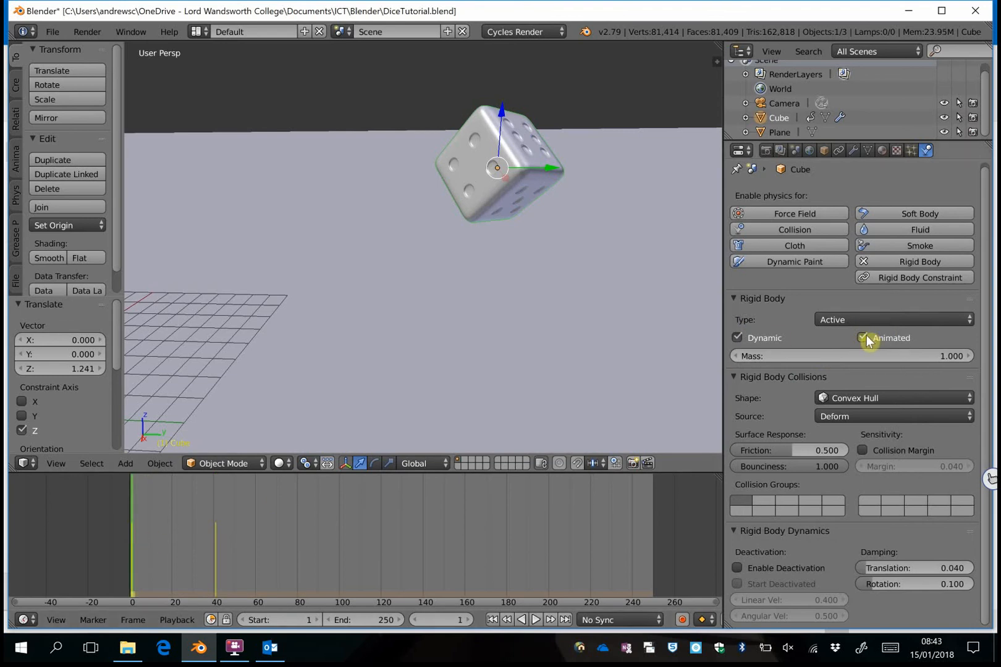
drag(210, 548, 217, 548)
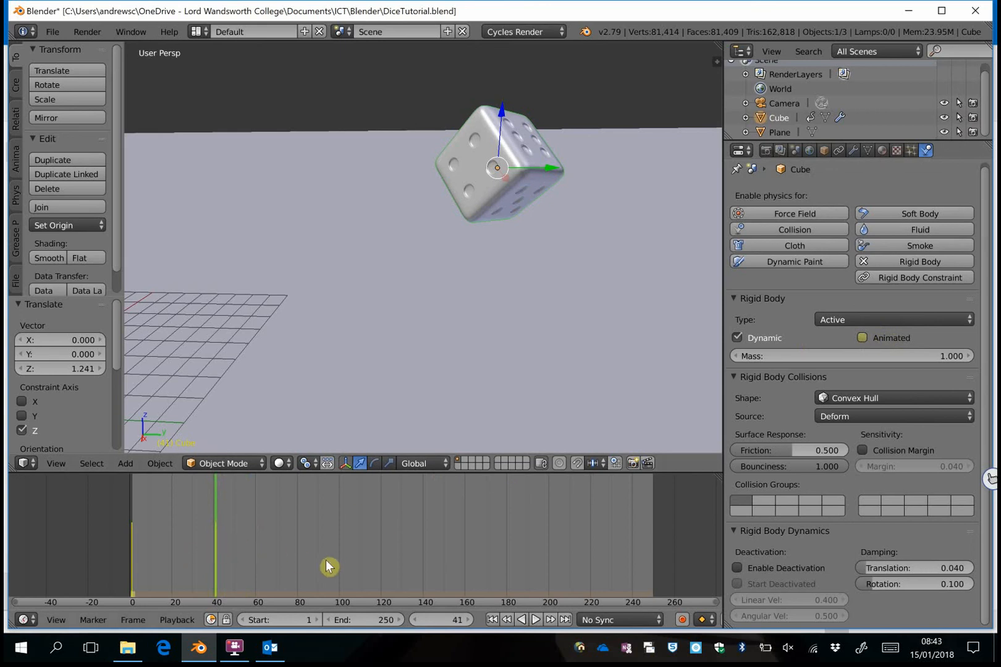
- Return to frame 1 and shift the dice about 2.27 units along the Y axis
drag(174, 570, 127, 569)
key(alt+a)
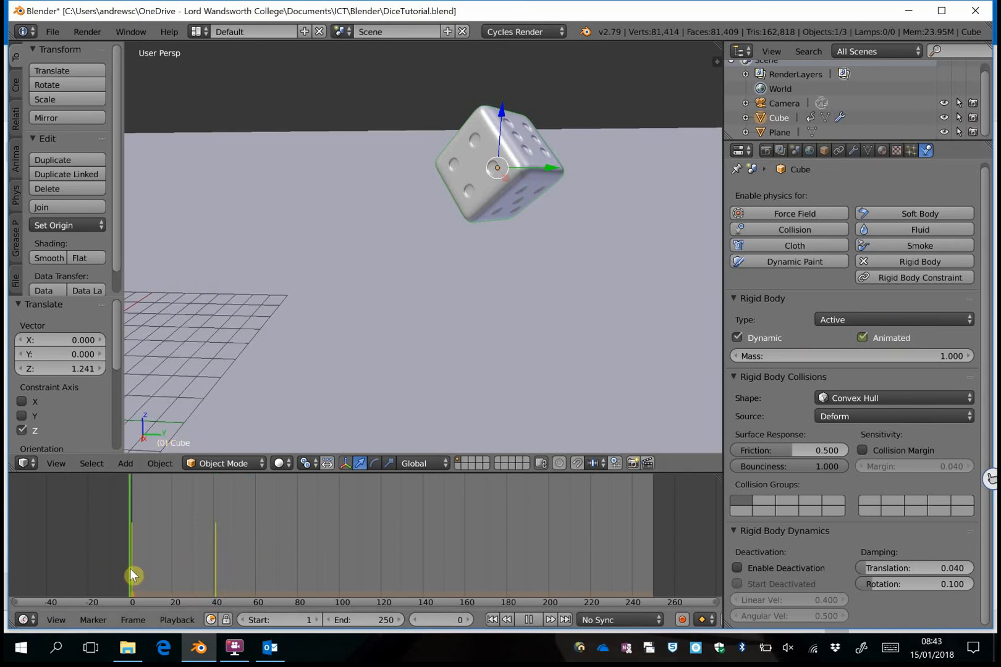
key(Escape)
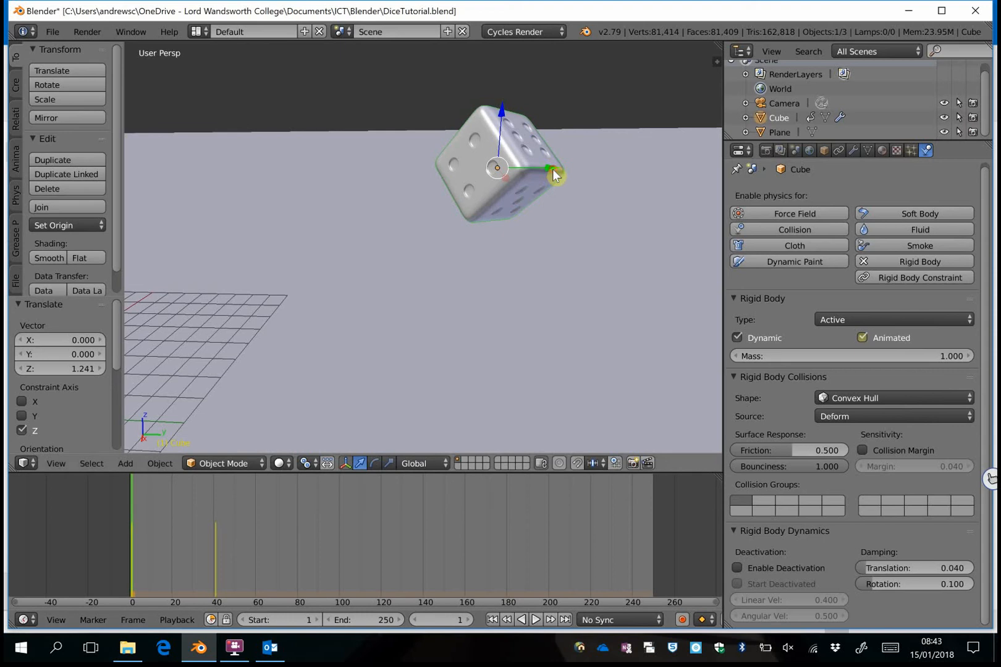
drag(554, 176, 604, 223)
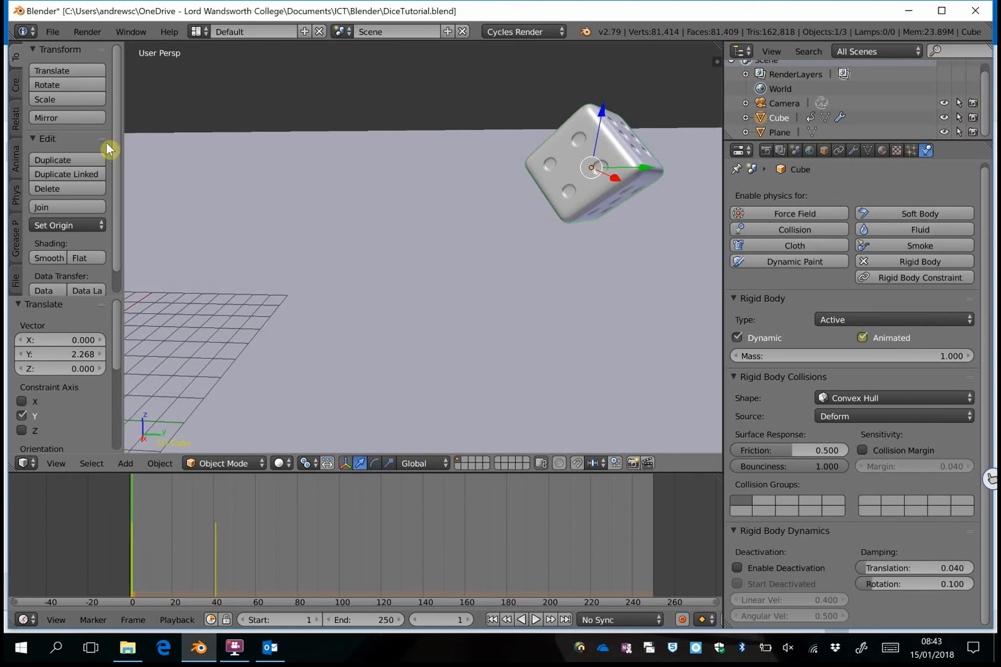
- Insert a LocRot keyframe for the dice at frame 1
click(17, 161)
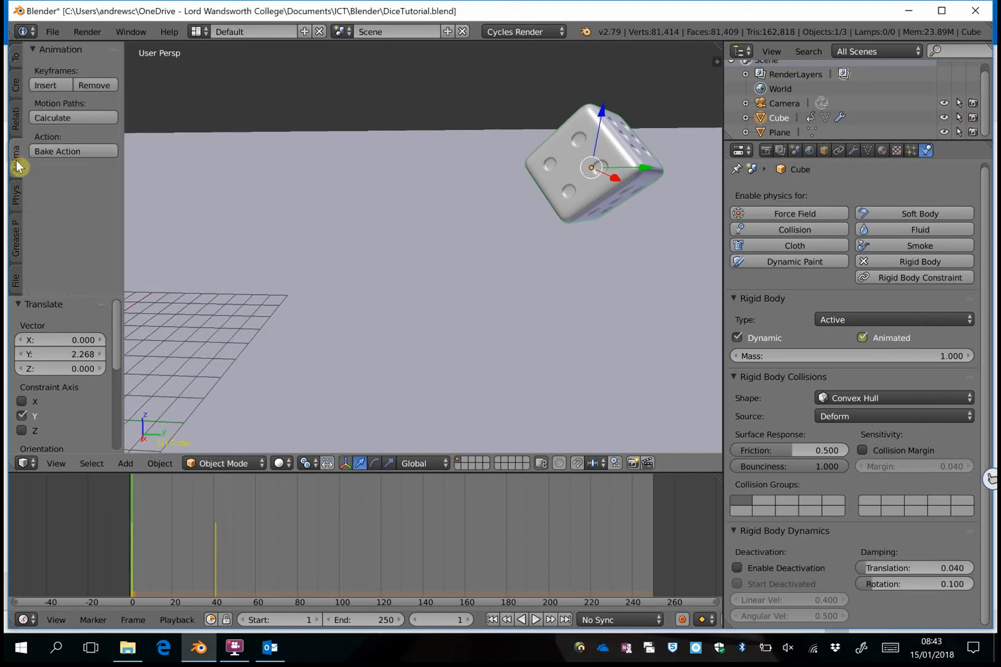
click(53, 86)
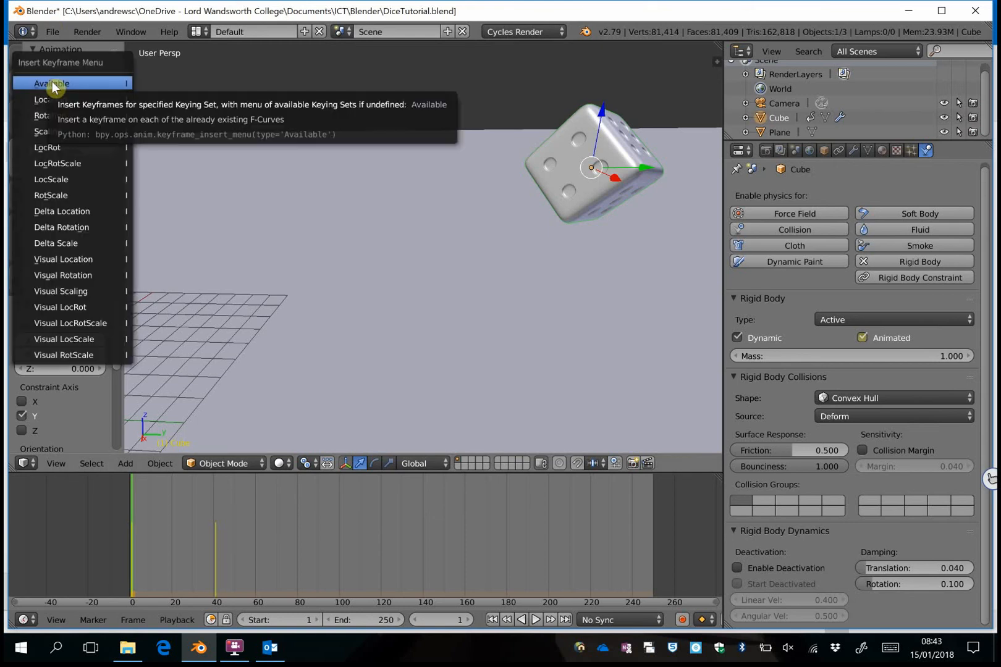
click(90, 148)
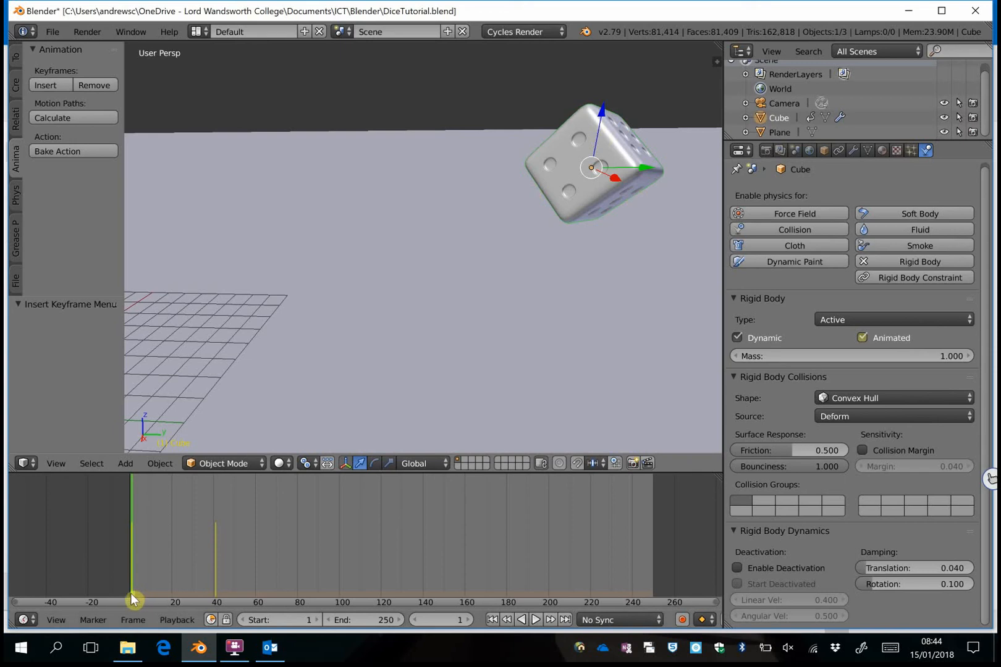
- At frame 61, move the dice back along the Y axis towards the grid and lower it about 1.54 units along Z
mouse_move(255, 569)
mouse_down()
mouse_move(136, 579)
mouse_move(238, 574)
mouse_up()
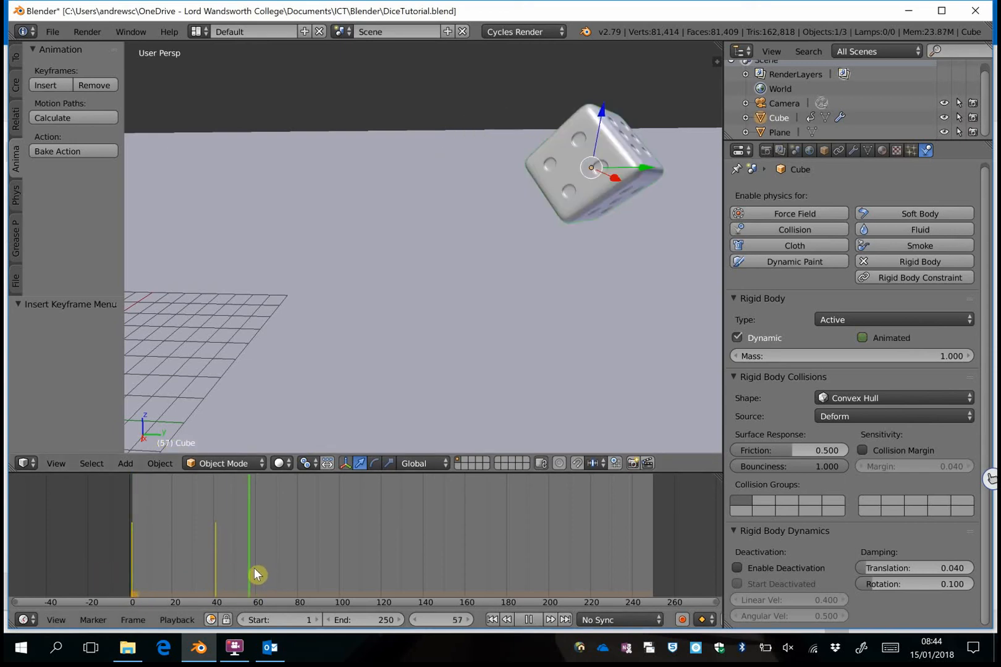
drag(643, 170, 334, 188)
drag(282, 114, 309, 196)
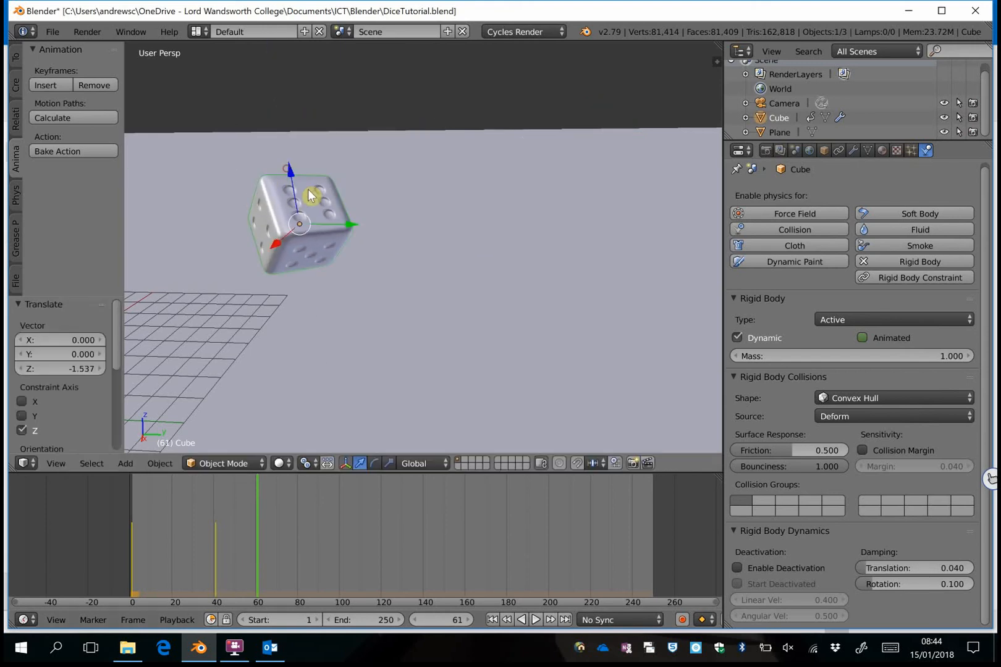
- Rotate the dice about 61° freely, -41.5° around X and 77.6° around Y, and insert a LocRot keyframe at frame 61
key(r)
click(355, 213)
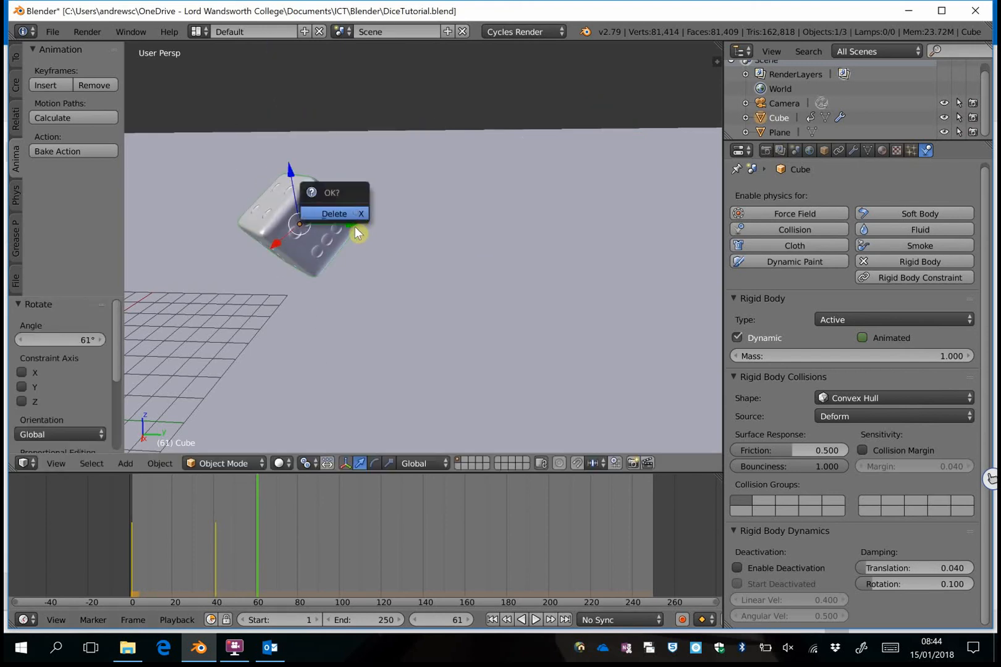
key(r)
key(x)
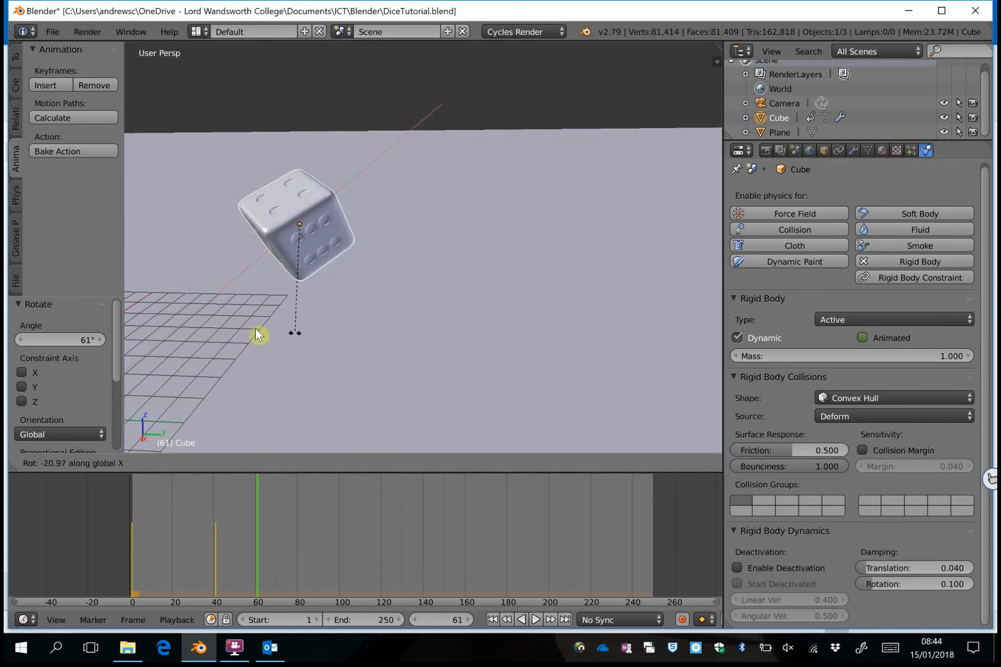
click(258, 334)
key(r)
key(y)
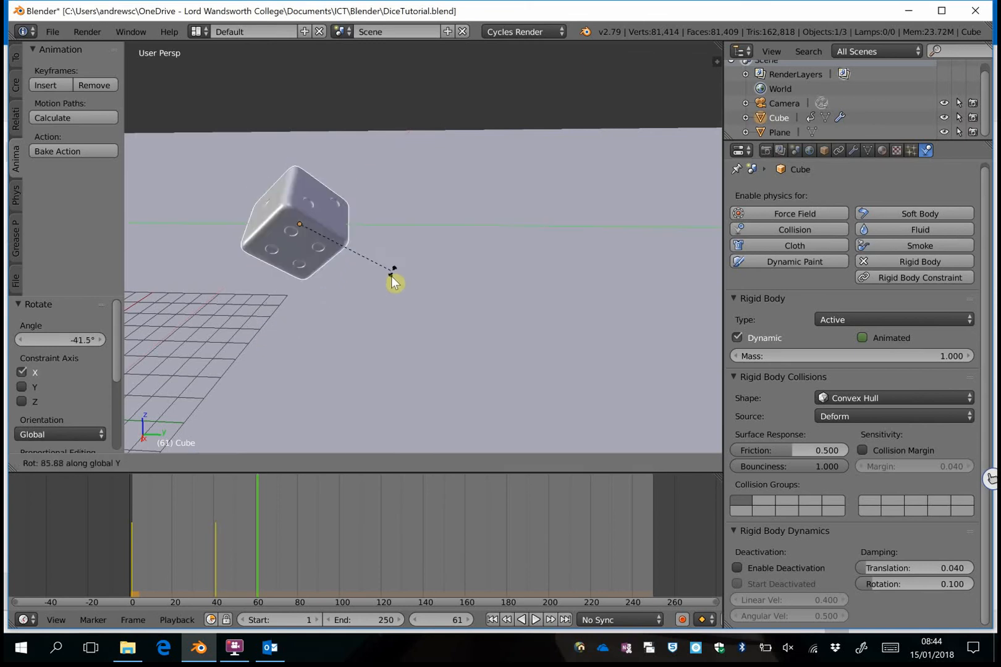
click(380, 286)
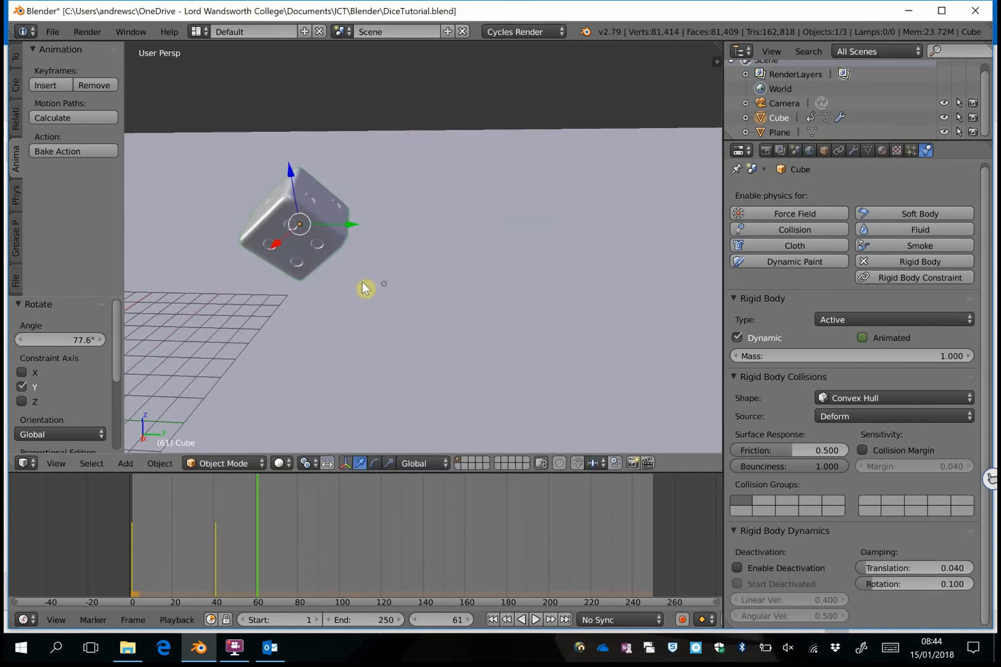
click(47, 88)
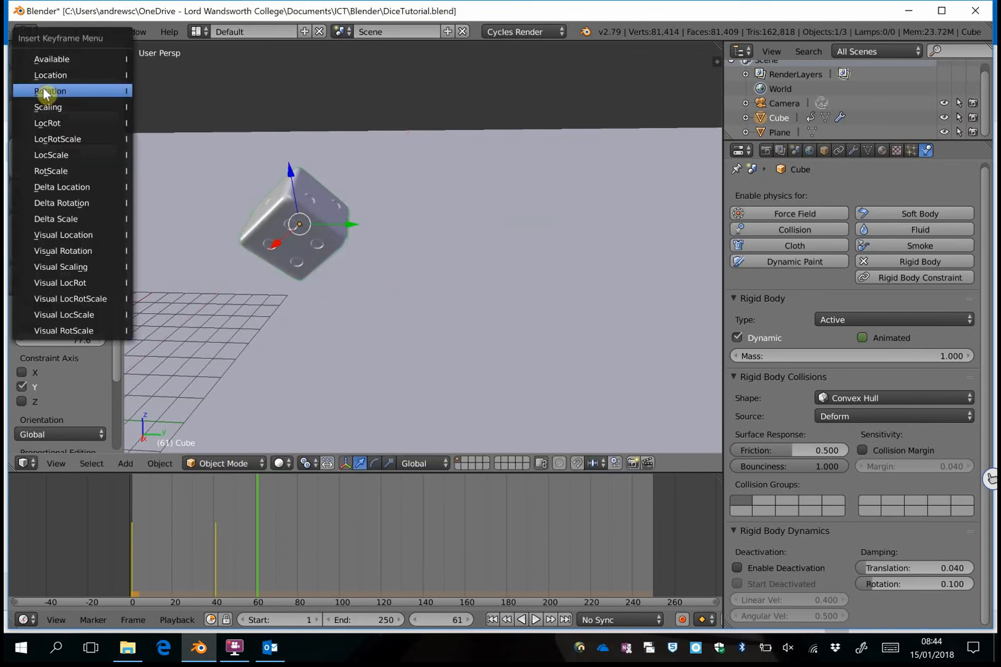
click(82, 122)
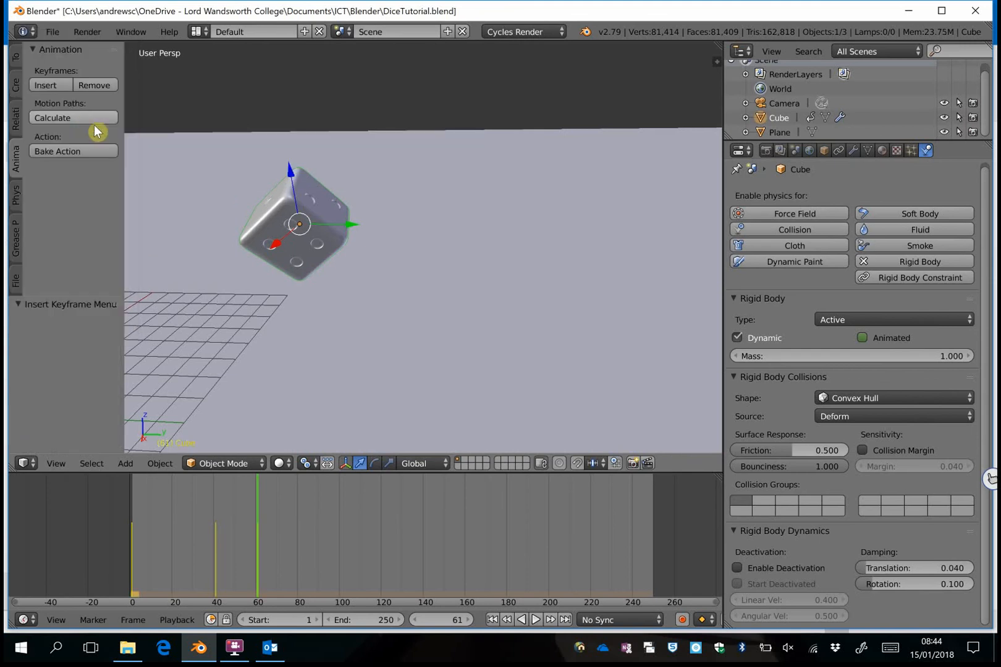
- Return to the first frame and set the animation's end frame to 40
click(494, 620)
click(365, 620)
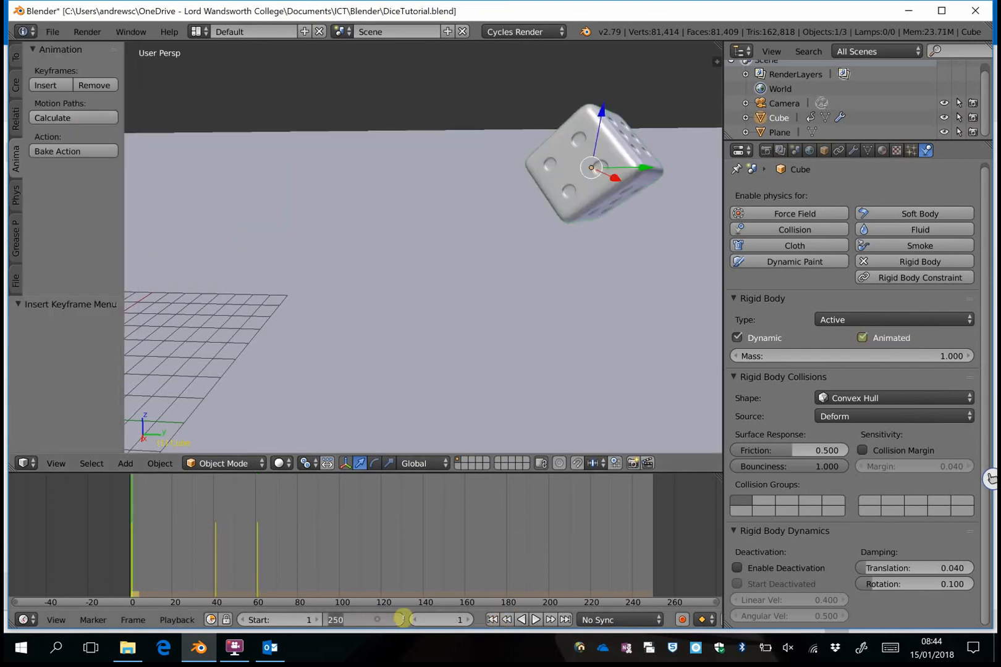
text(40)
key(Return)
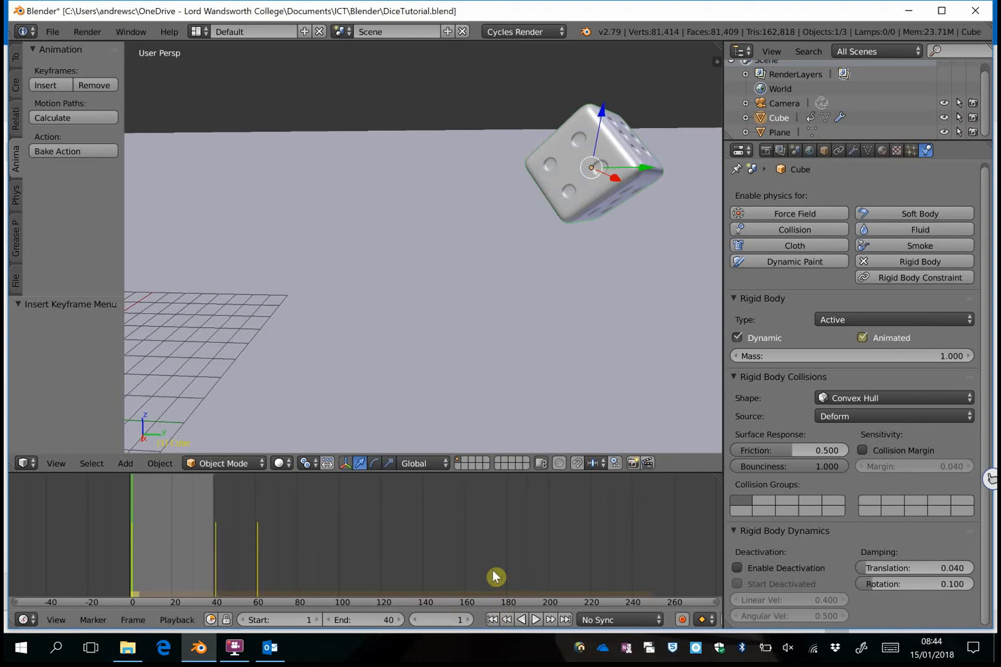
- Play the 40-frame animation, stop it and return to the first frame
click(535, 619)
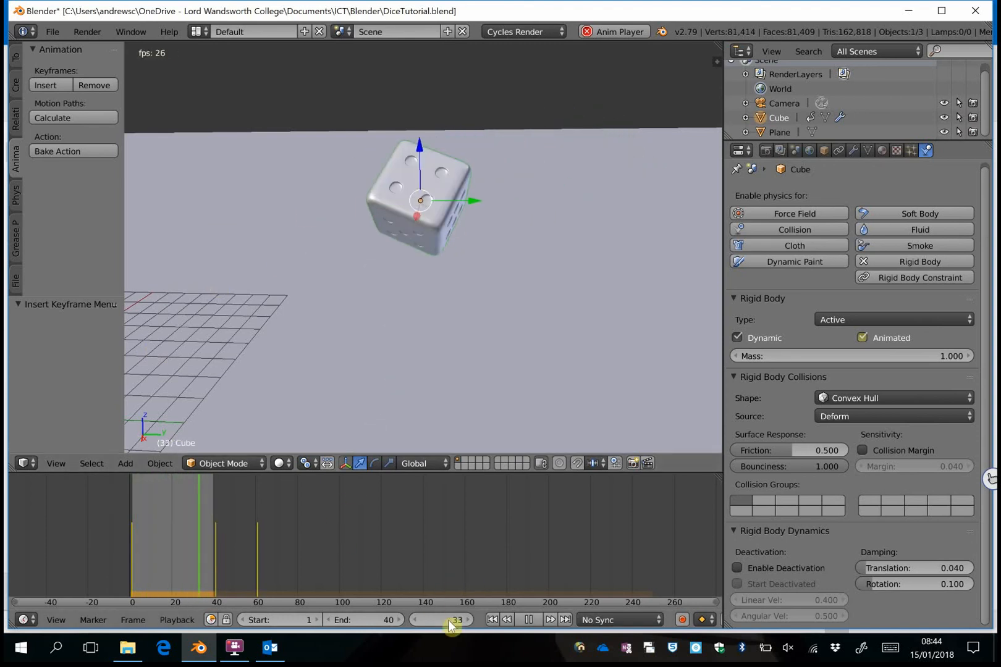
click(529, 619)
click(493, 620)
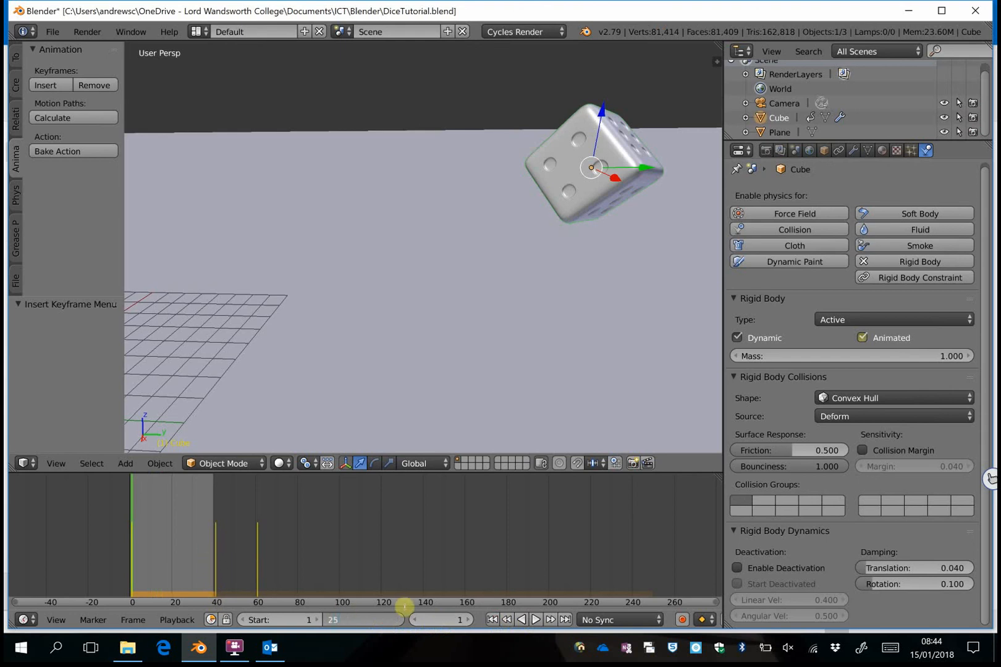
- Set the animation's end frame to 250, play it briefly and return to the first frame
text(0)
key(Return)
click(227, 572)
key(alt+a)
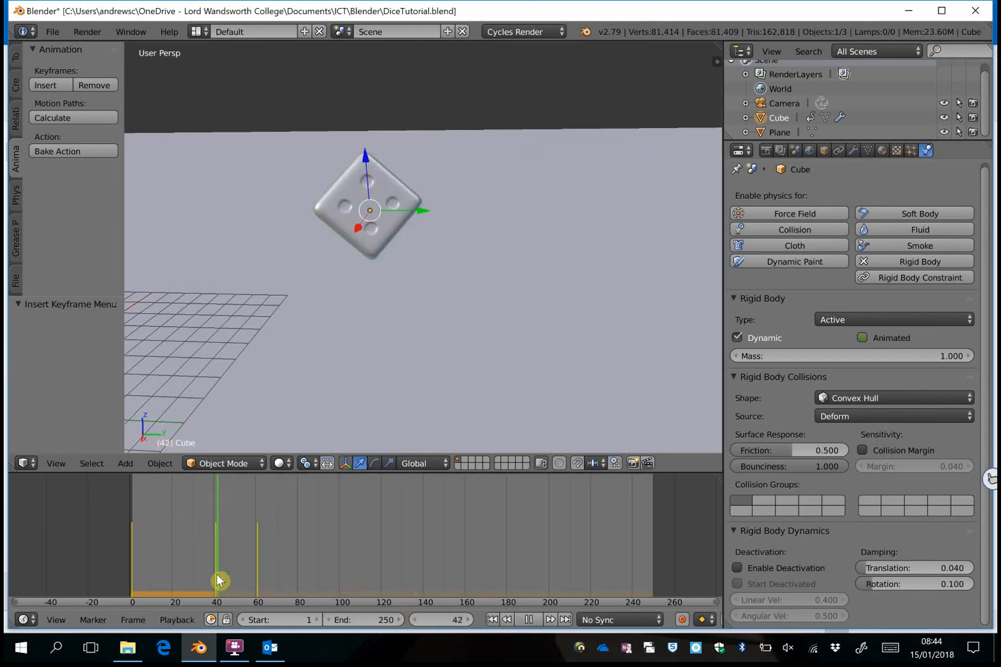
key(Escape)
drag(256, 557, 124, 554)
click(491, 619)
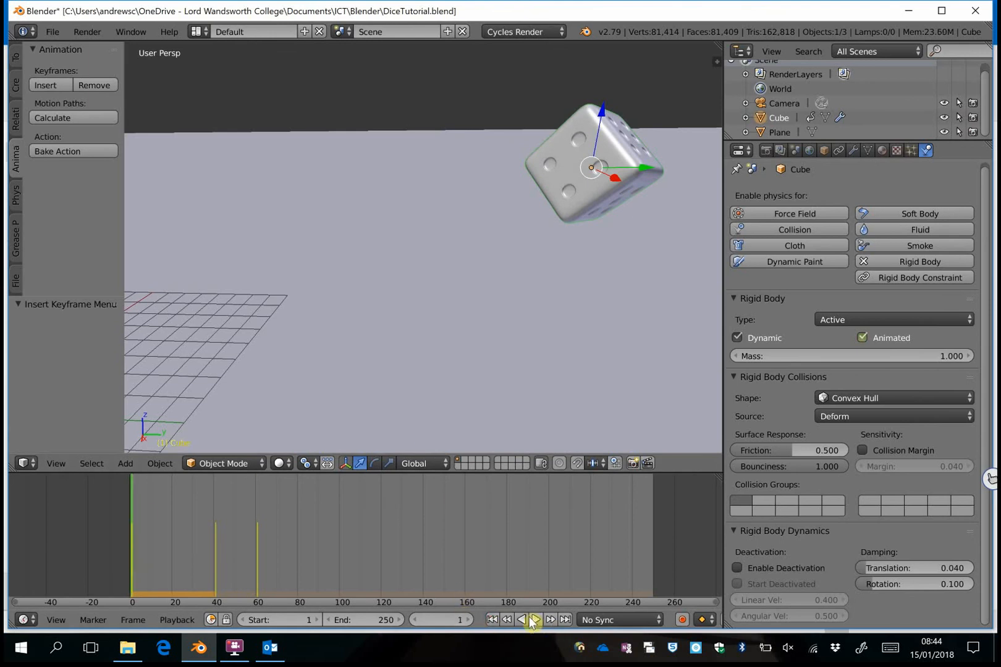
- Play the throw over the full 250-frame range to watch how the dice falls, restarting it once before stopping
click(534, 619)
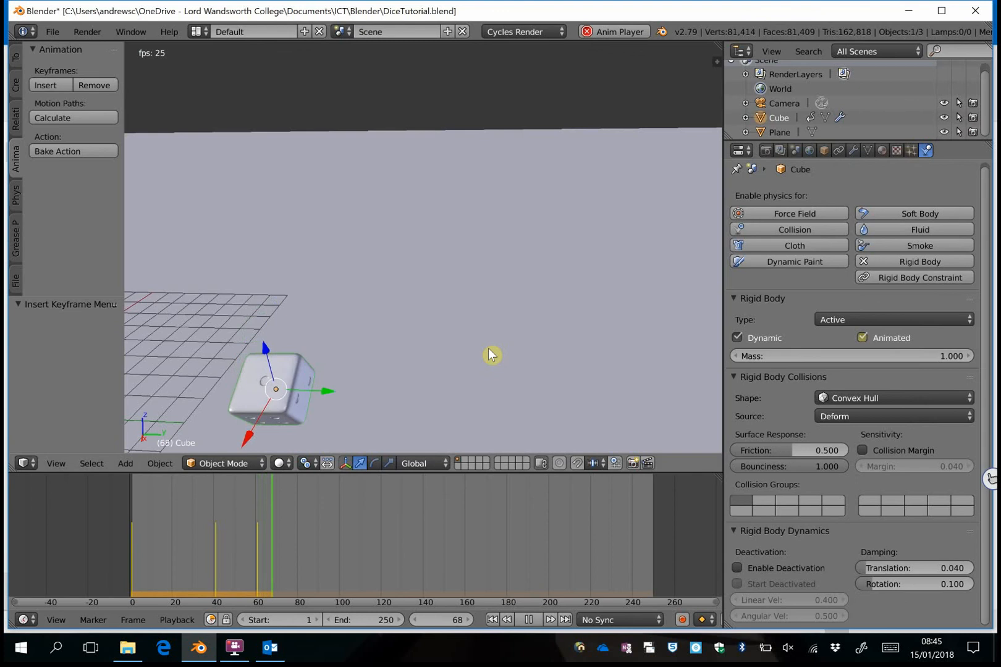
click(493, 619)
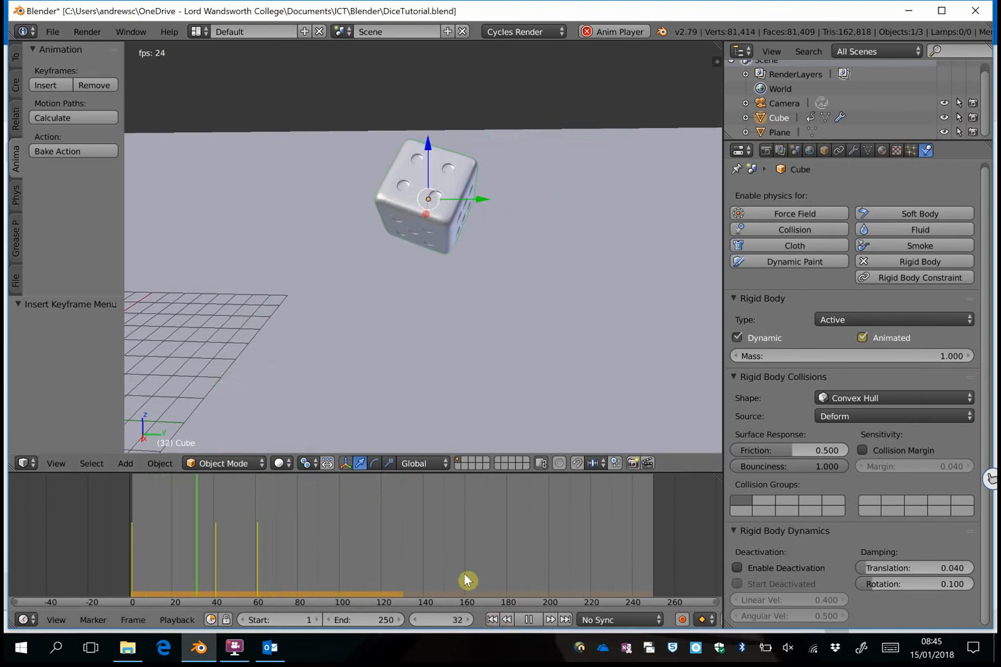
click(522, 617)
- At frame 61, move the dice about -16.27 units along the Y axis and insert a LocRot keyframe
drag(295, 572, 258, 580)
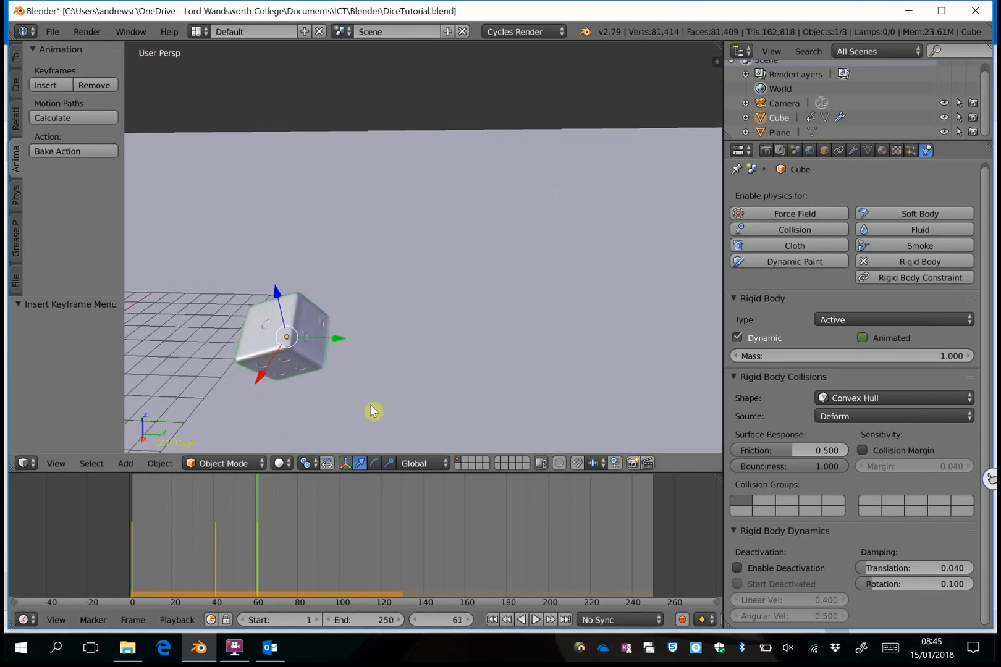
key(shift+f)
key(s)
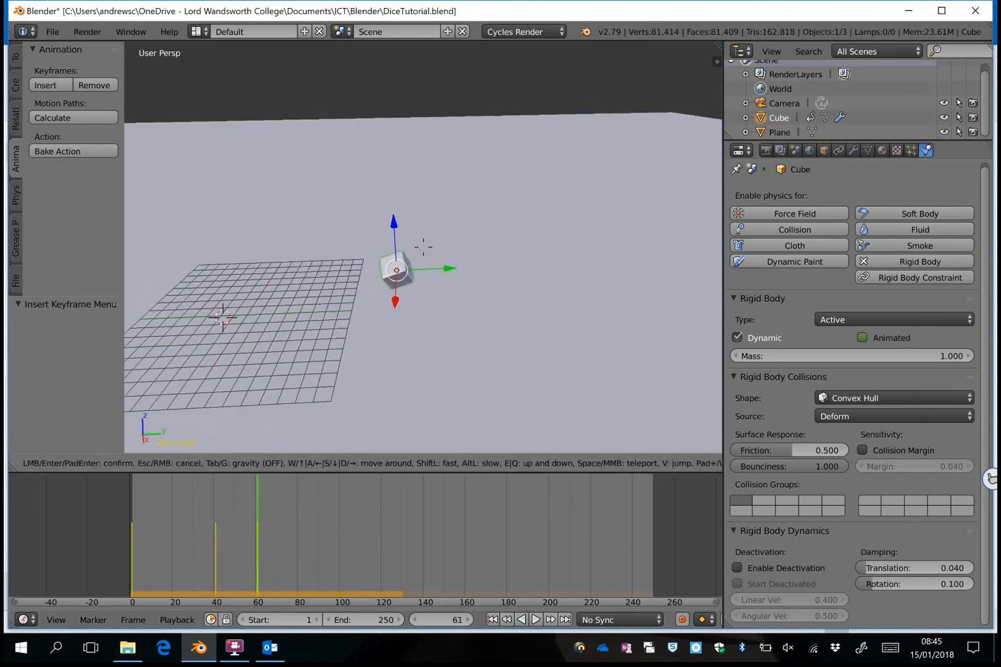
click(423, 247)
drag(506, 270, 434, 280)
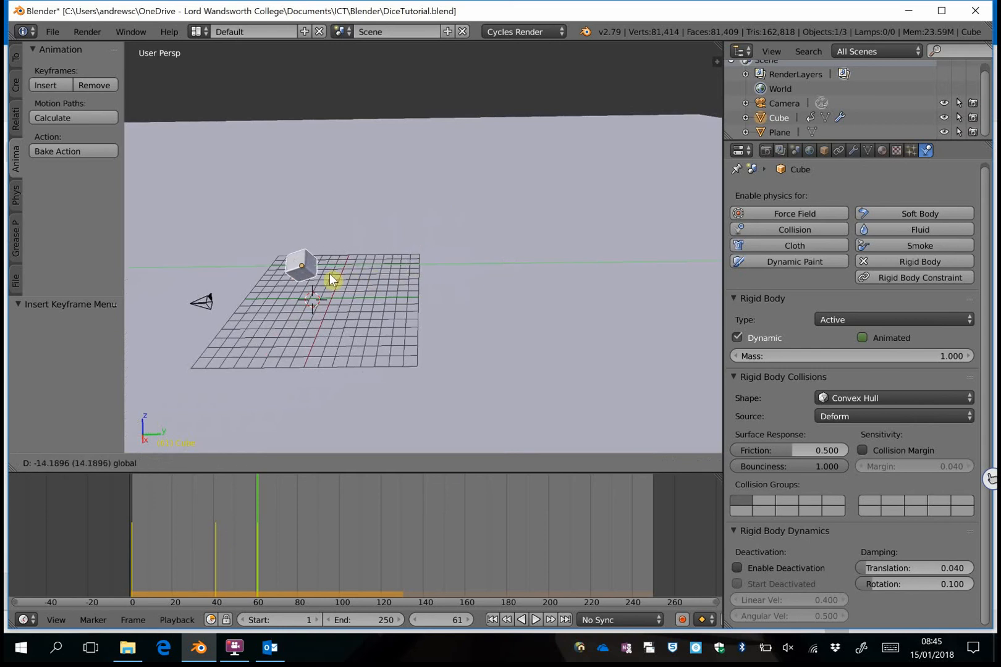
drag(330, 273, 330, 274)
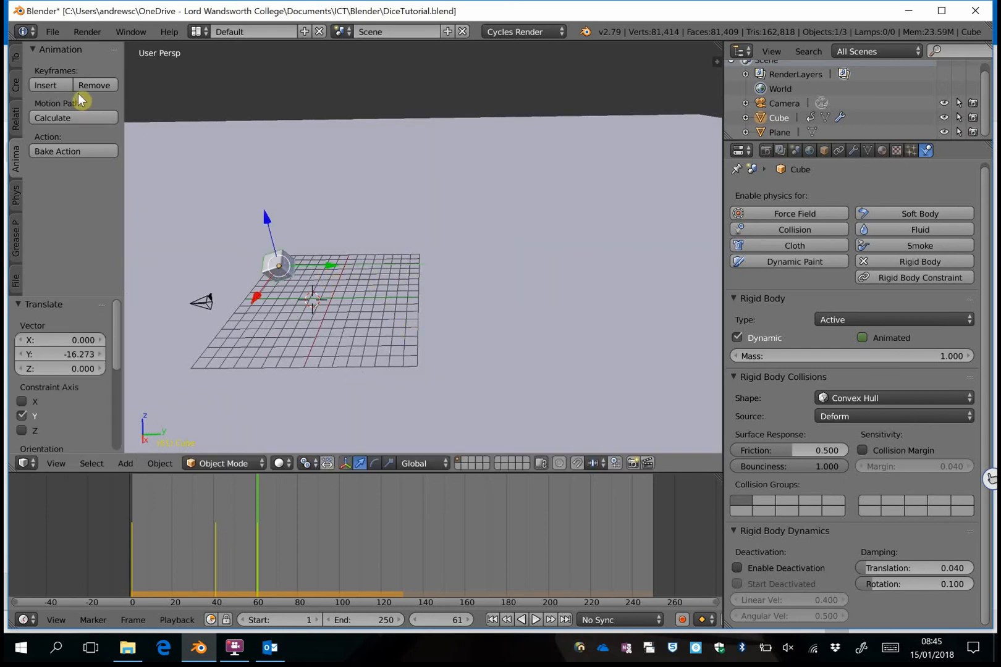
click(55, 85)
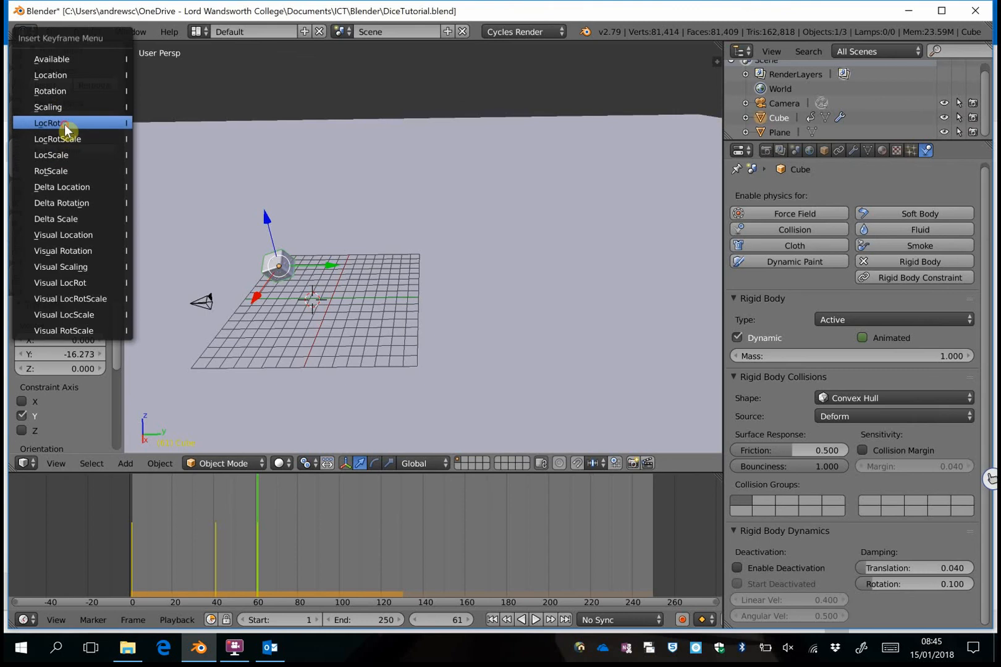
click(64, 124)
- Play the longer throw from the first frame, stop it and return to the start
click(495, 619)
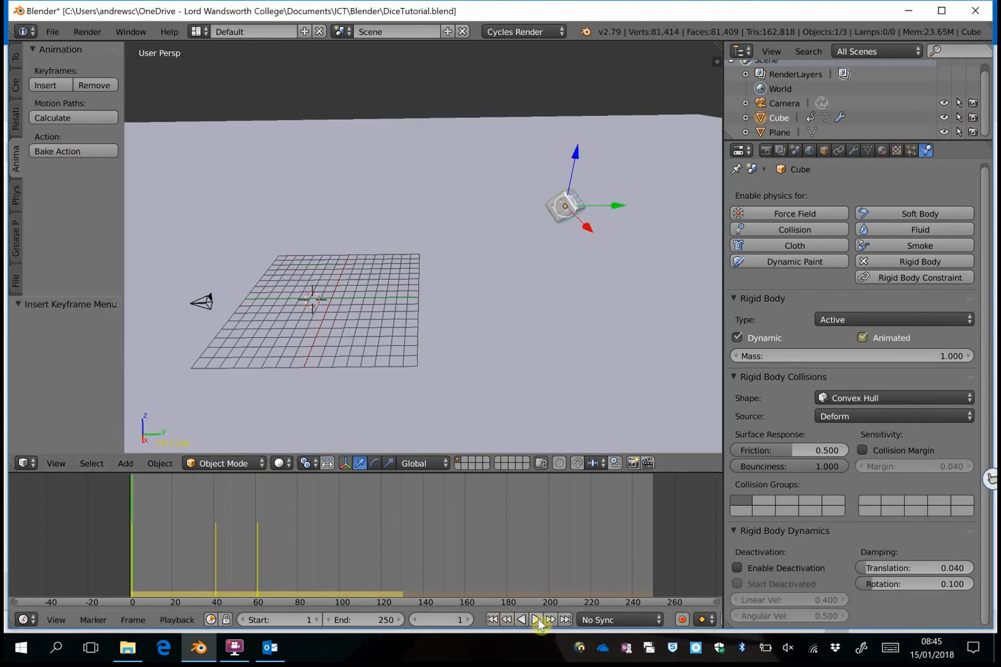
click(535, 620)
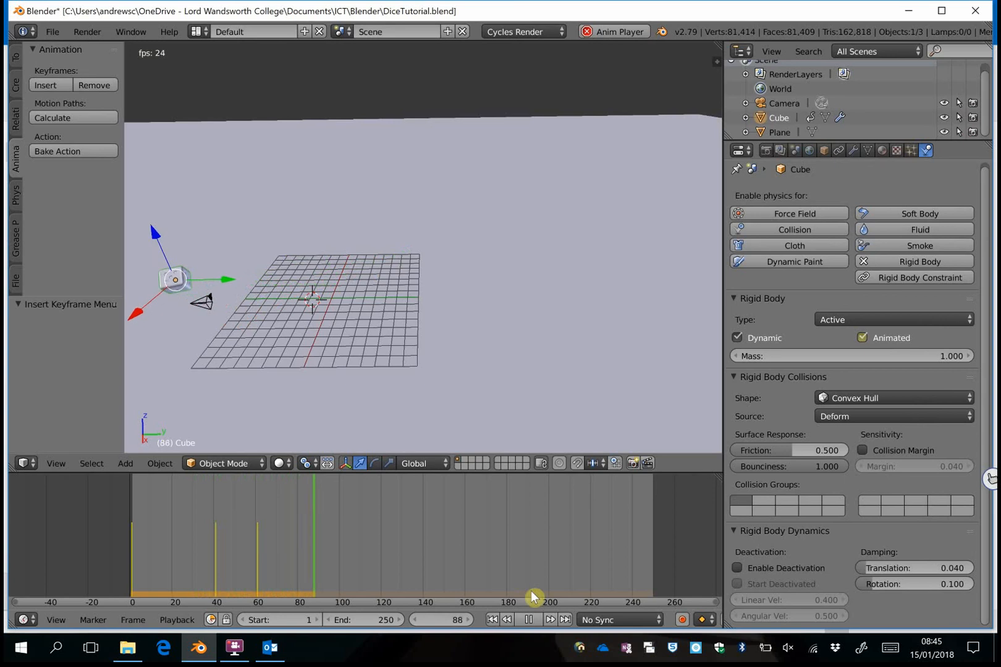
click(529, 620)
click(492, 620)
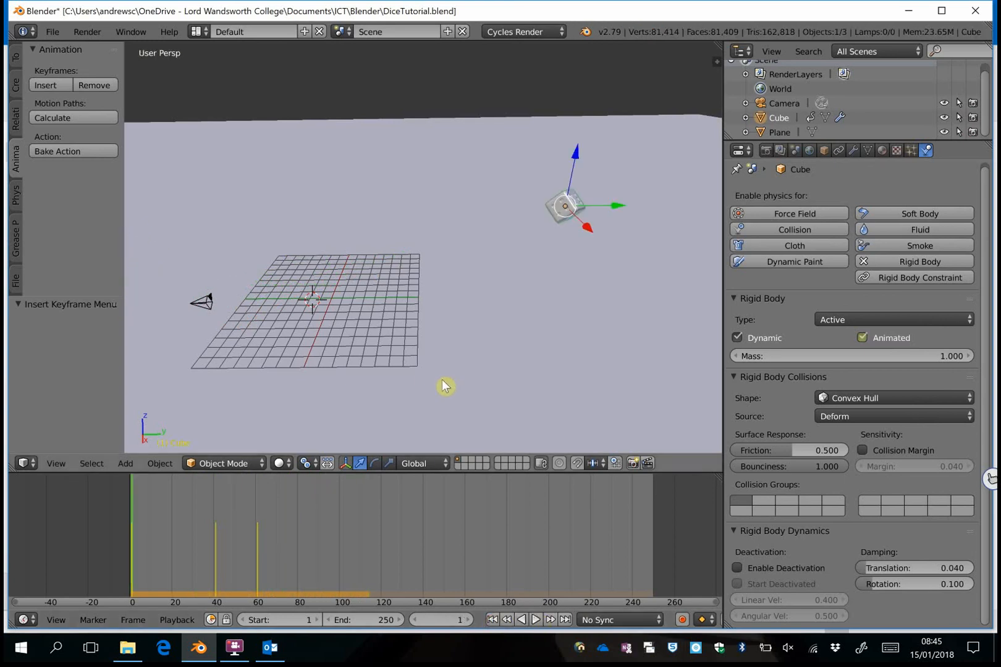
- Enter the camera view and fly the camera back to a low position facing the dice and grid
key(shift+f)
key(a)
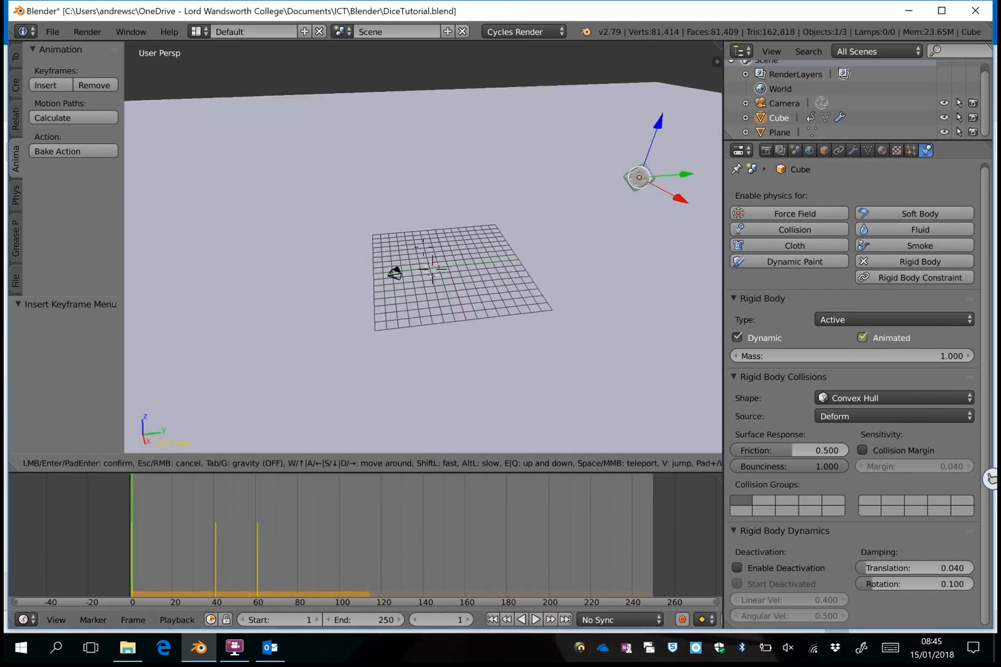
click(424, 248)
key(KP_0)
key(shift+f)
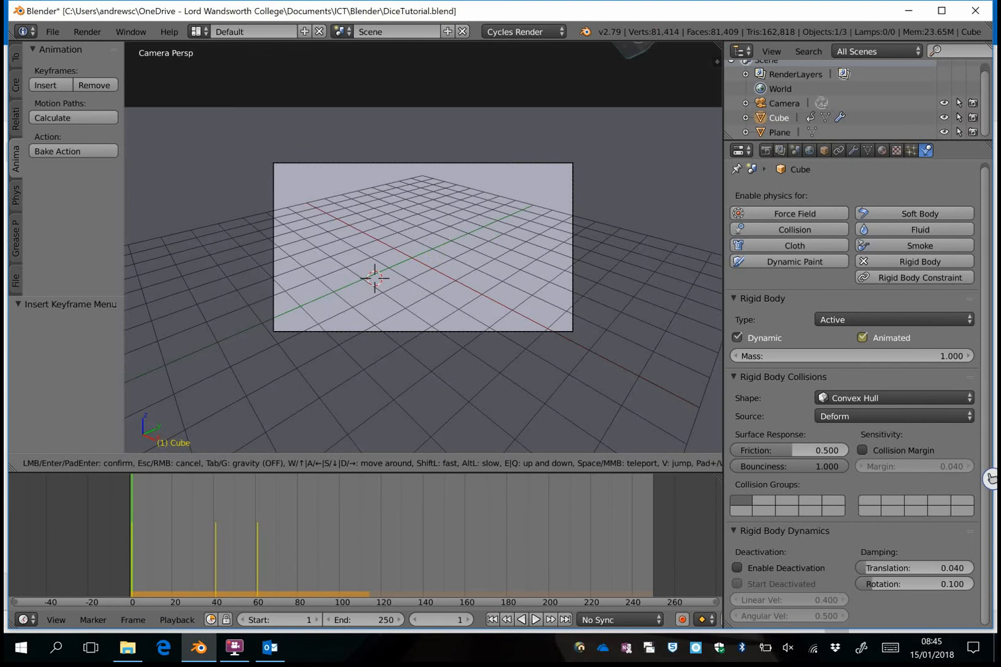
key(s)
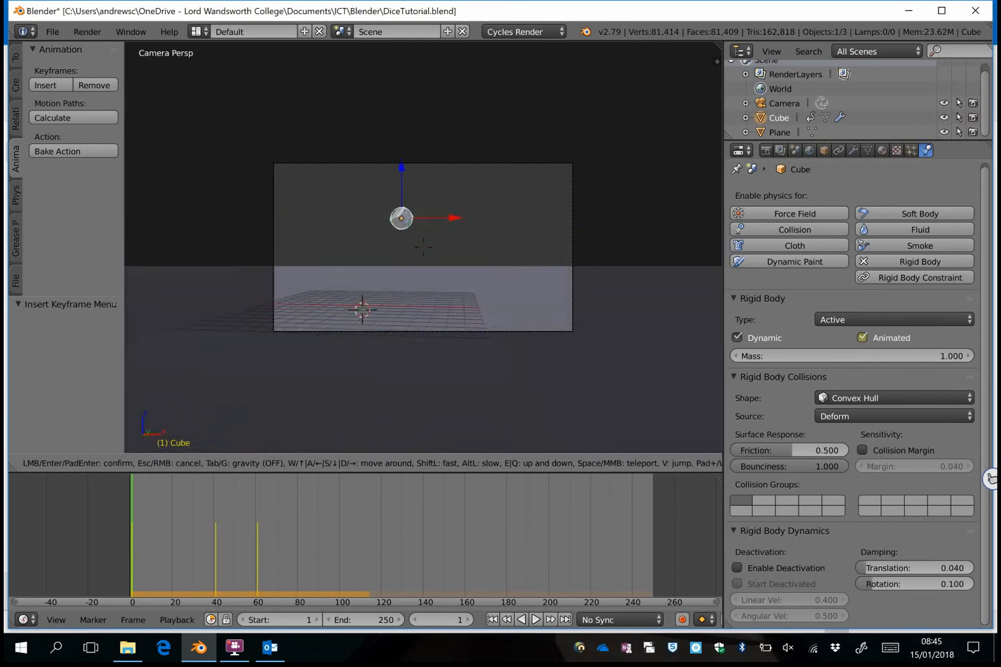
key(a)
key(s)
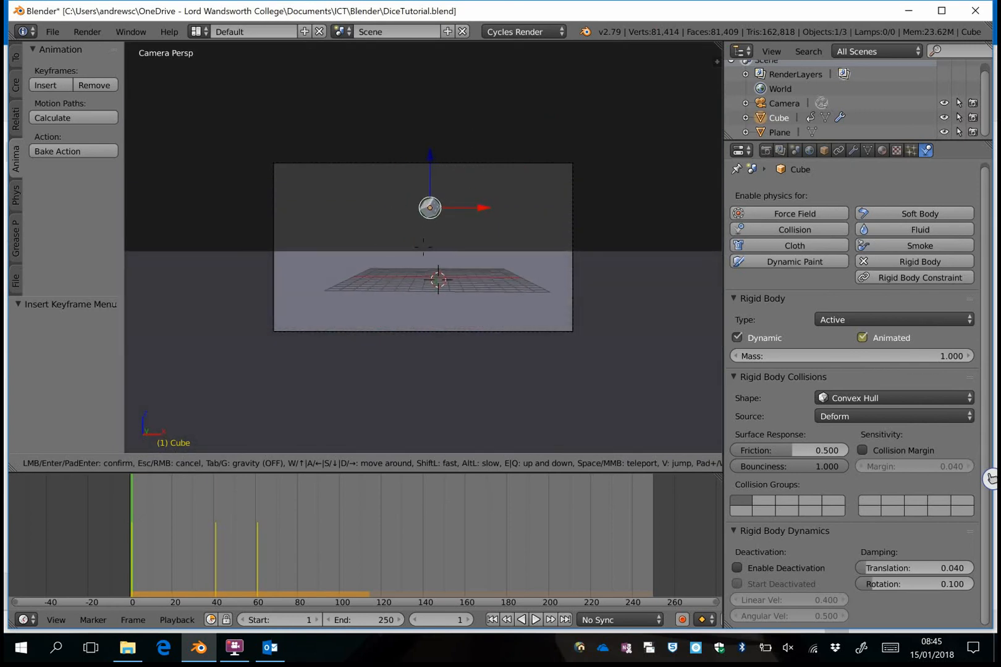
click(427, 330)
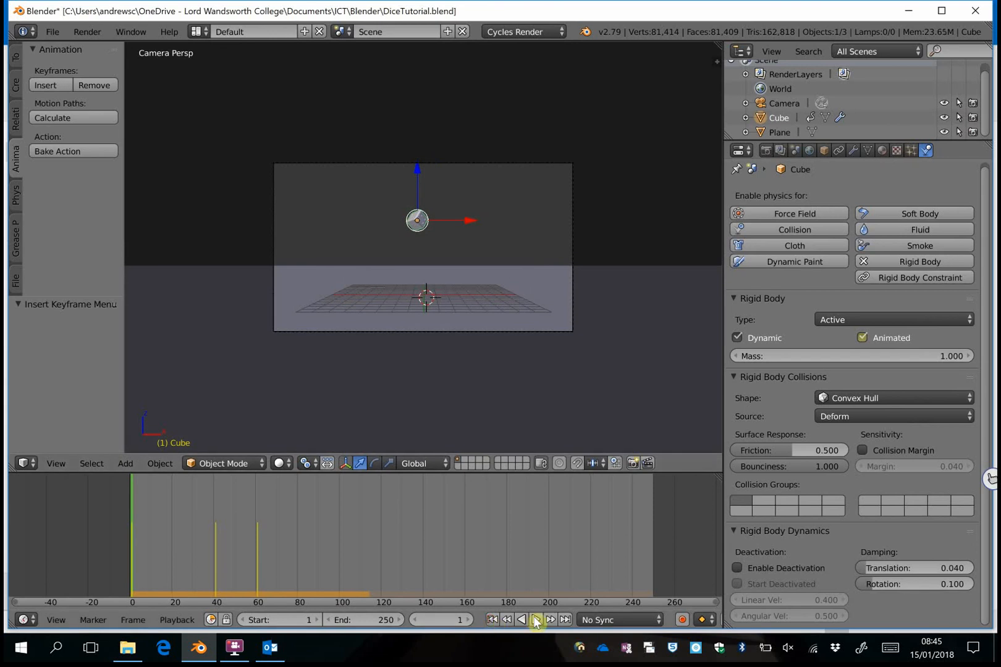
- Play the throw through the camera, stop at frame 154 and fly the camera closer to the dice
key(alt+a)
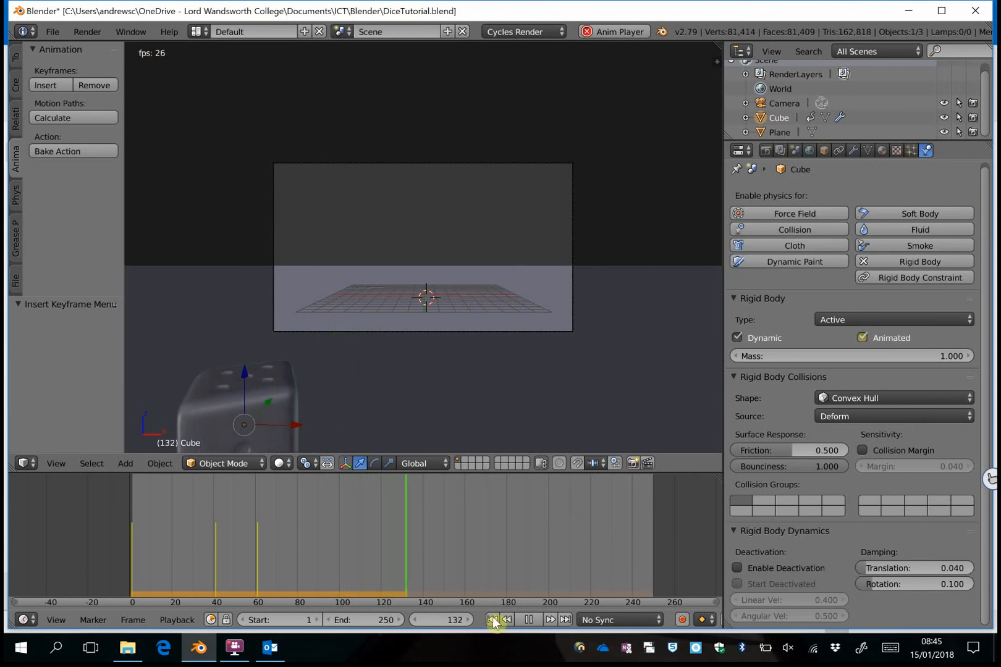
click(527, 620)
key(shift+f)
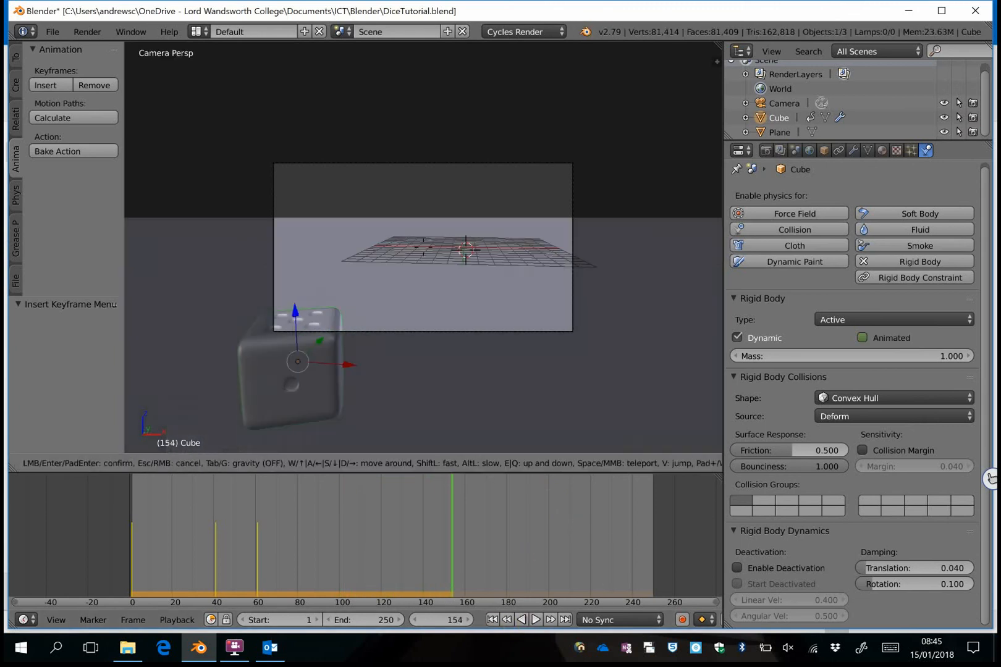
key(a)
key(w)
click(423, 247)
key(w)
click(420, 247)
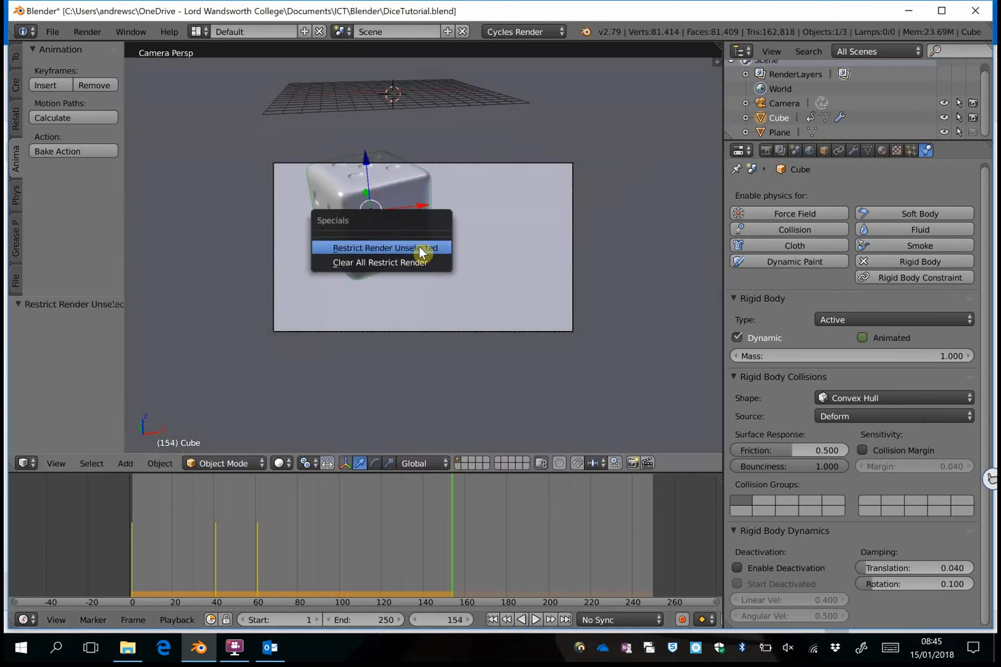
key(w)
click(501, 181)
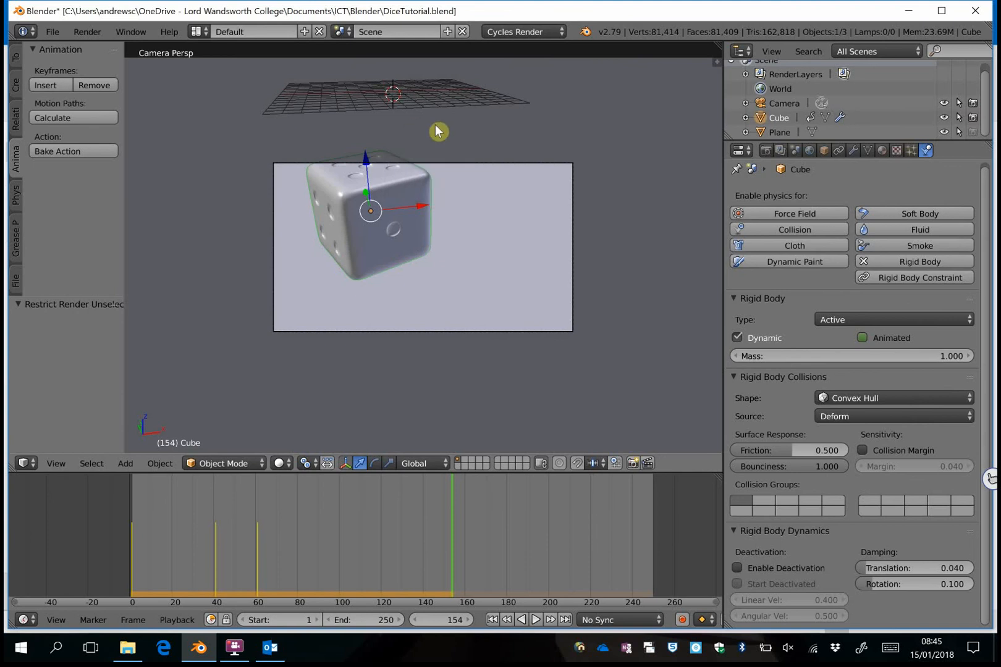
- Fly the camera down to a low-angle view with the dice inside the camera frame
key(shift+f)
key(s)
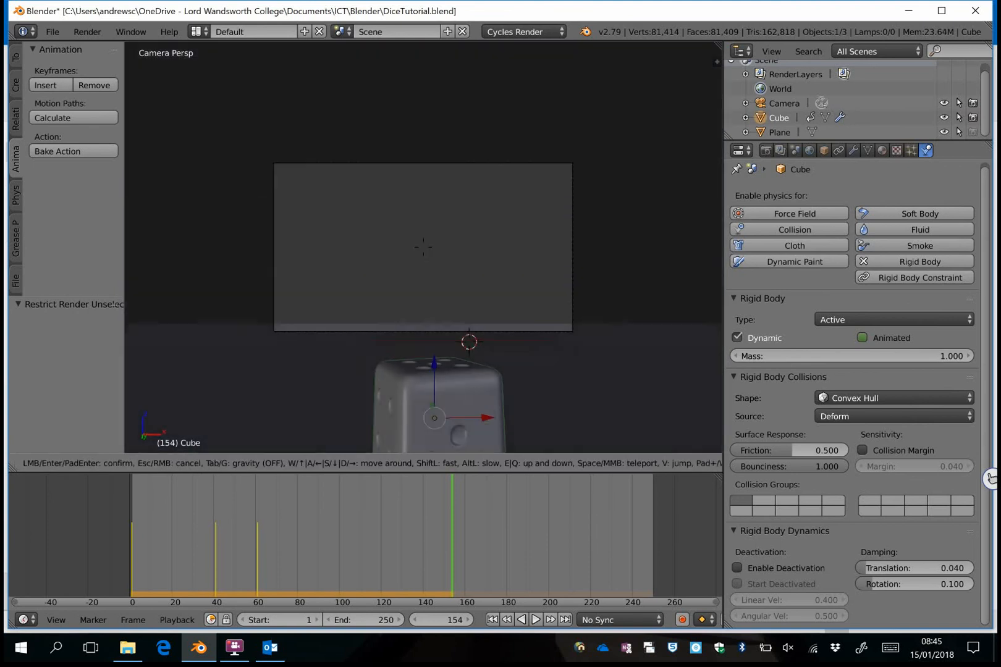
key(w)
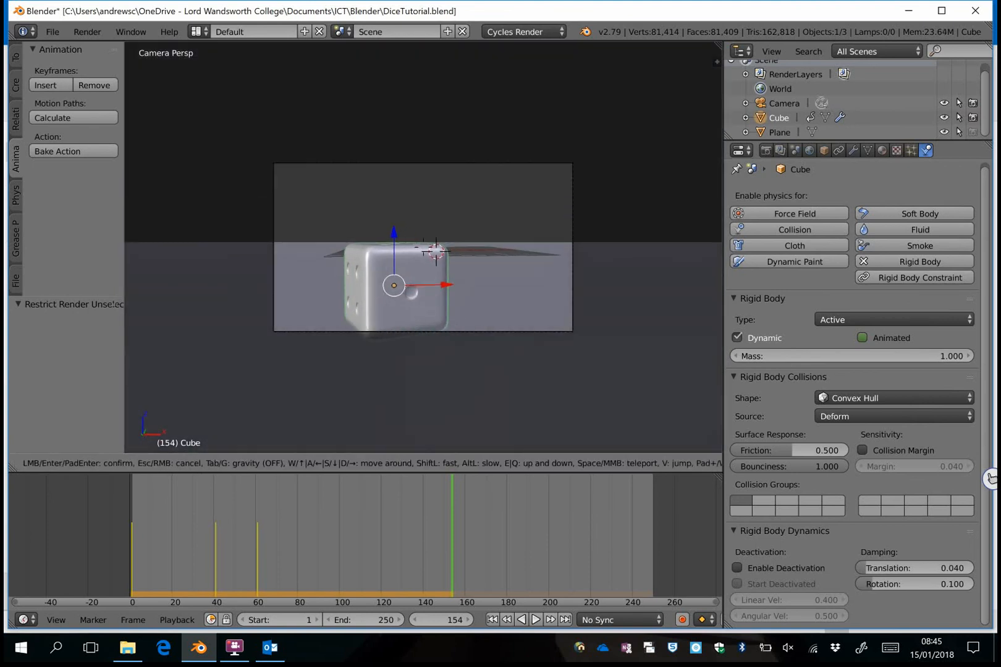
click(423, 248)
- Play the throw from frame 1 through the repositioned camera, stop it and return to the first frame
click(492, 619)
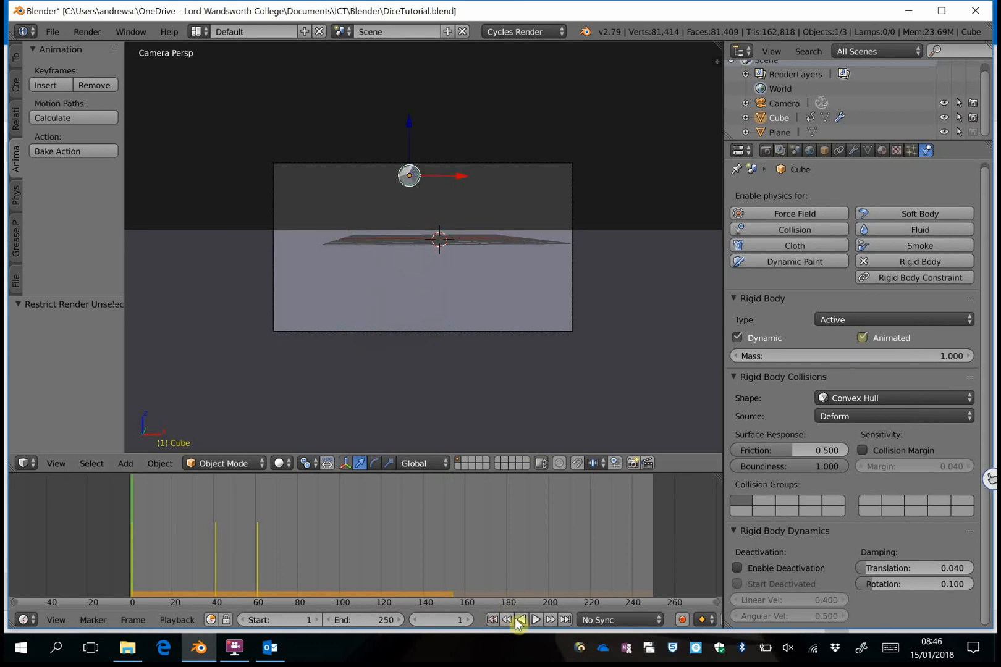
click(534, 619)
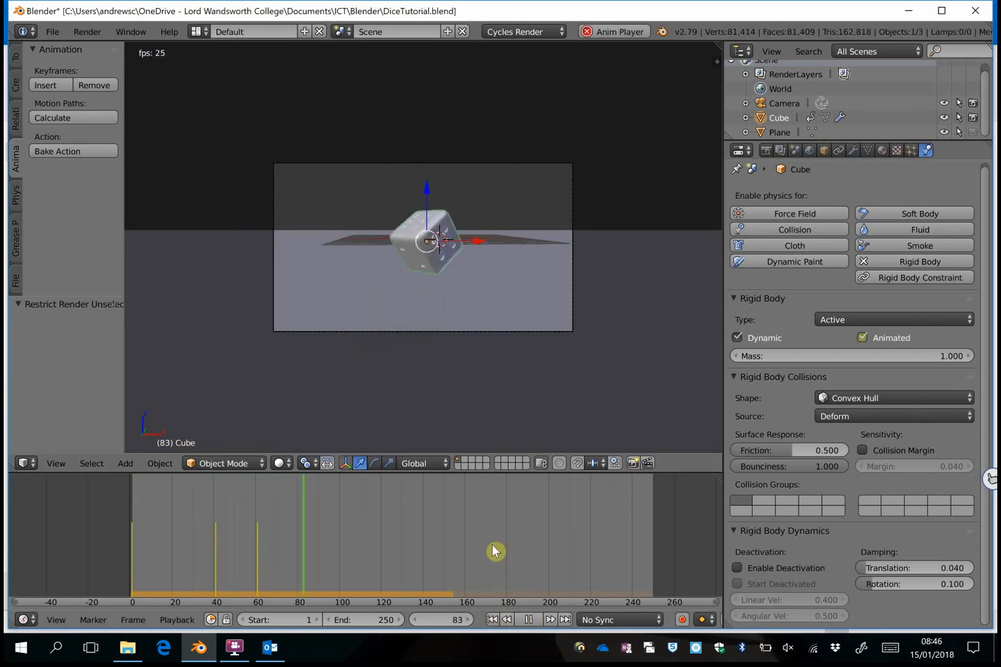
click(532, 620)
click(493, 620)
- Switch the viewport shading to Material and play the throw with its colours through the camera
click(280, 464)
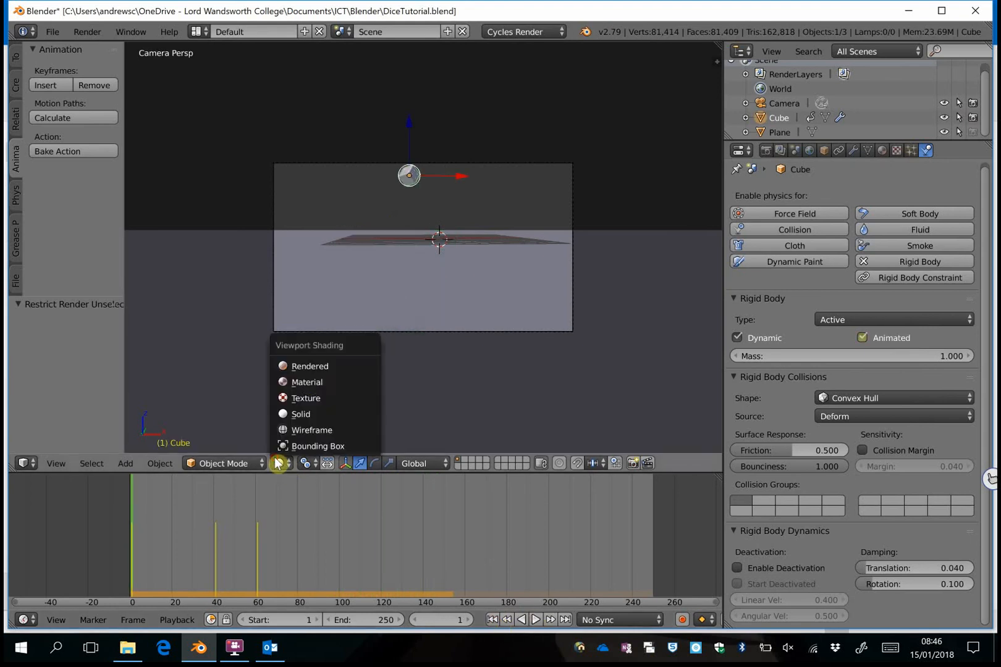
click(302, 382)
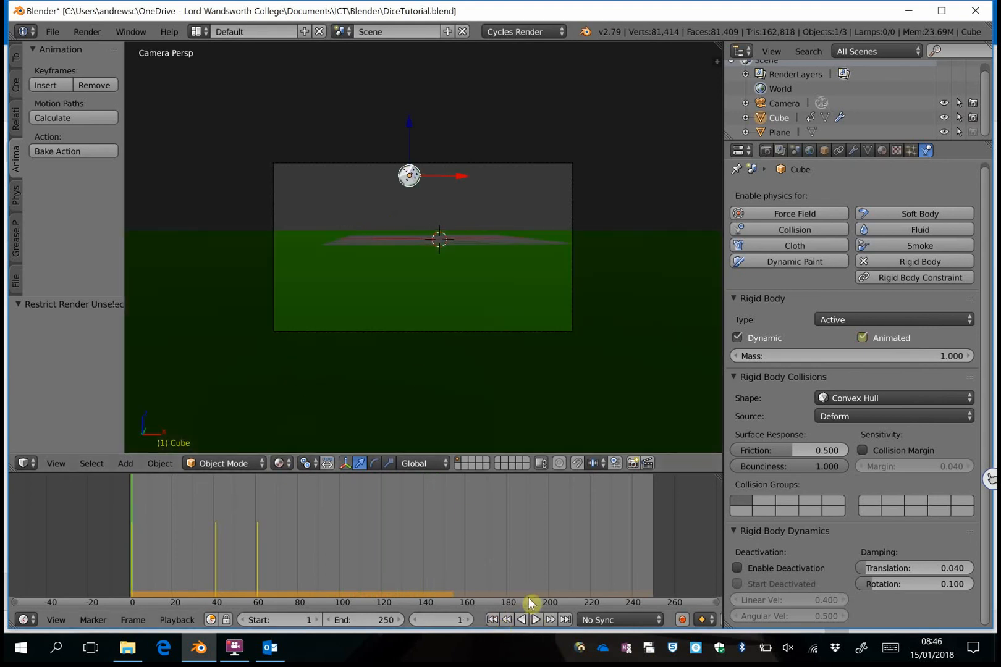
click(536, 620)
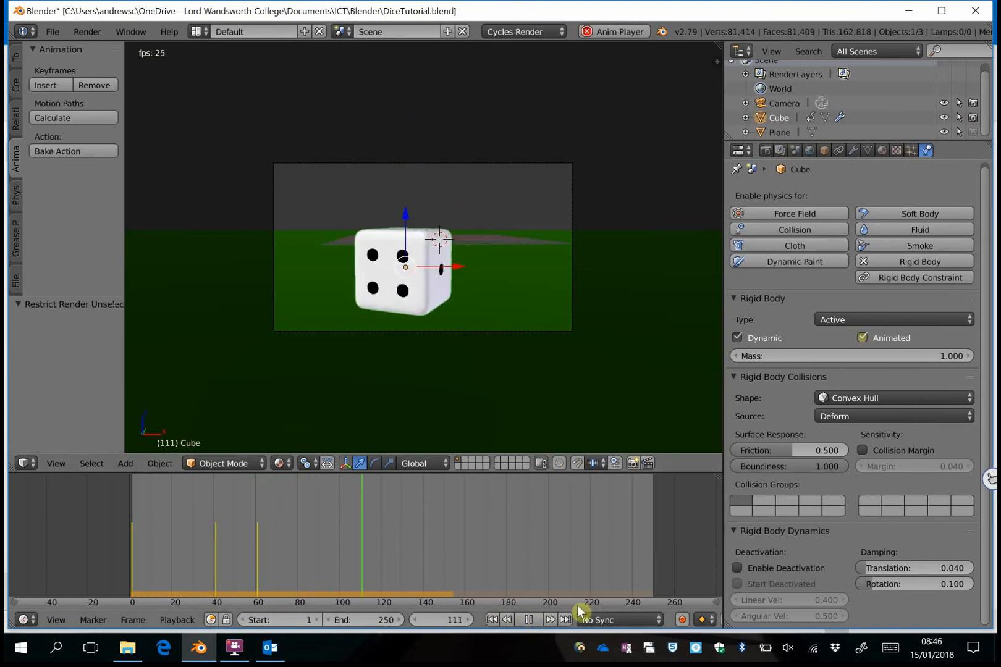
click(535, 619)
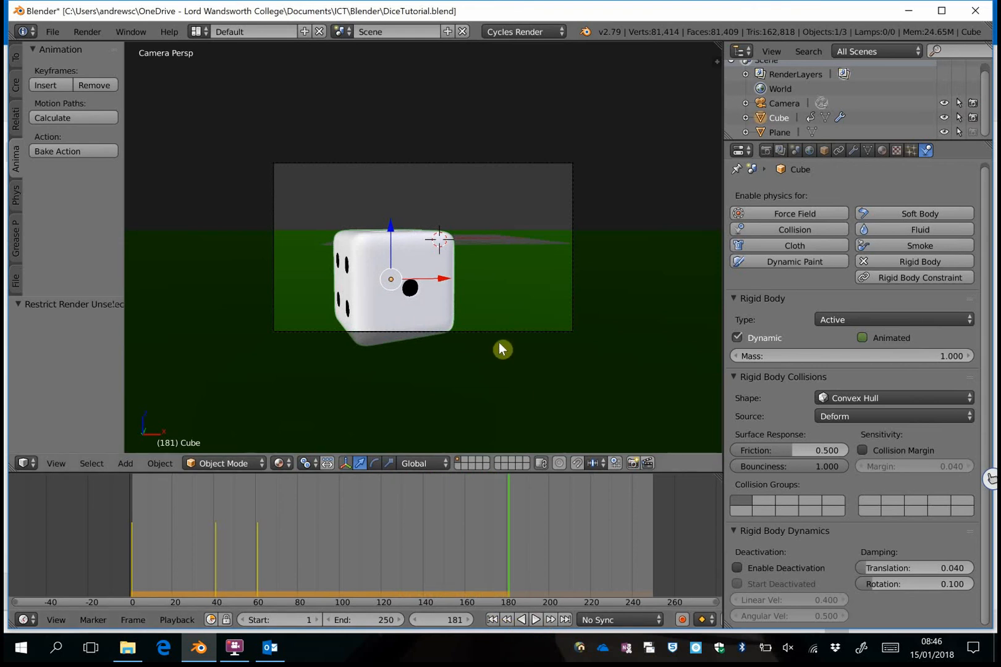
- Leave the camera view and set the viewport shading back to Solid
middle_drag(571, 418, 548, 422)
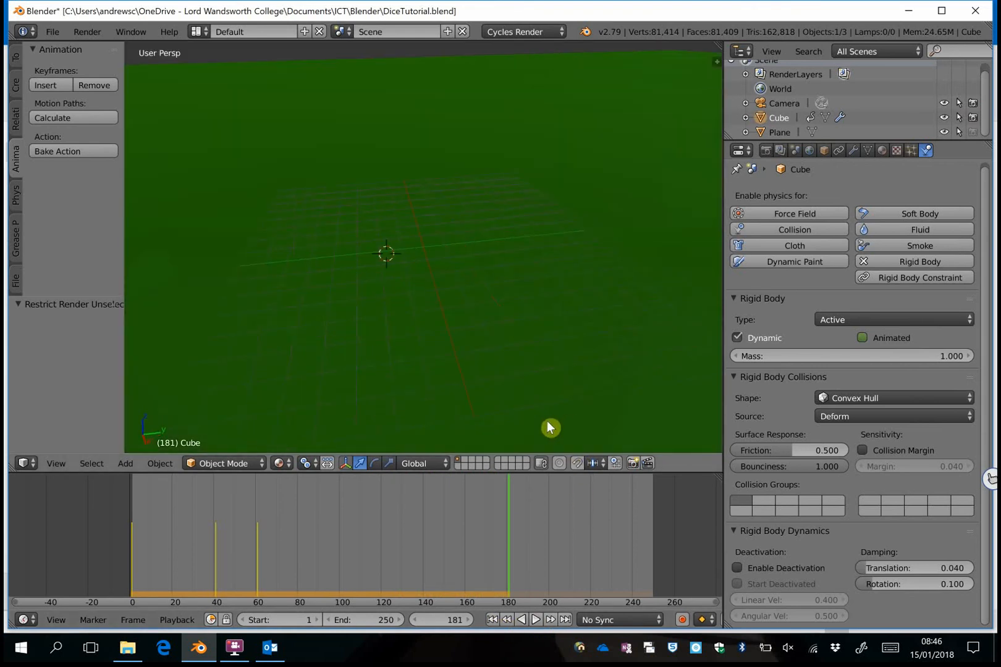
click(280, 463)
click(360, 414)
- Return the animation to frame 1 and show the object transform and edit tools for the dice
drag(172, 553, 137, 545)
key(shift+f)
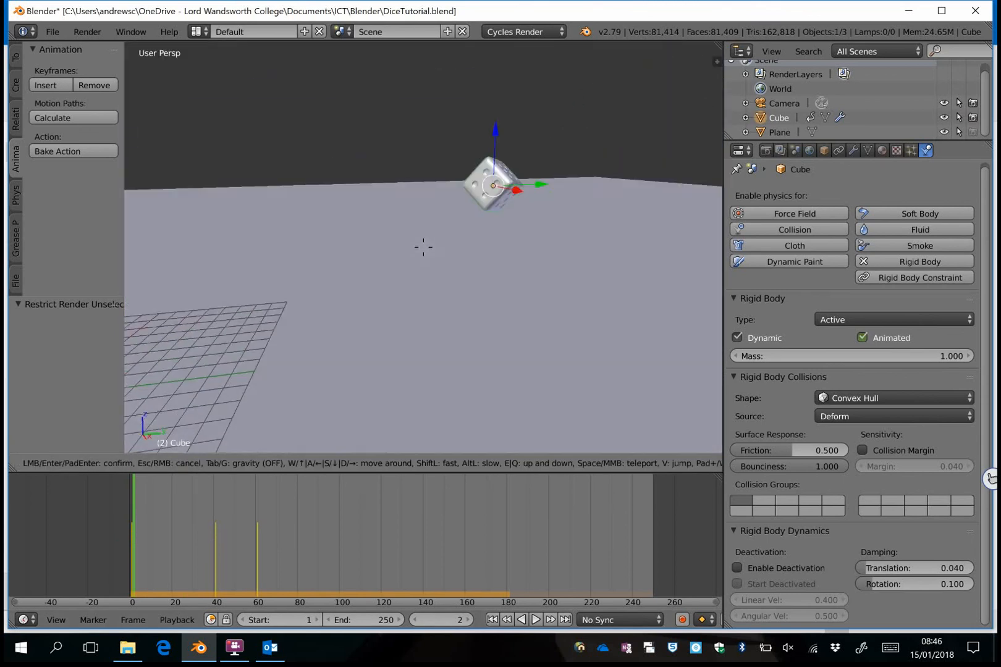
click(423, 247)
drag(161, 551, 132, 555)
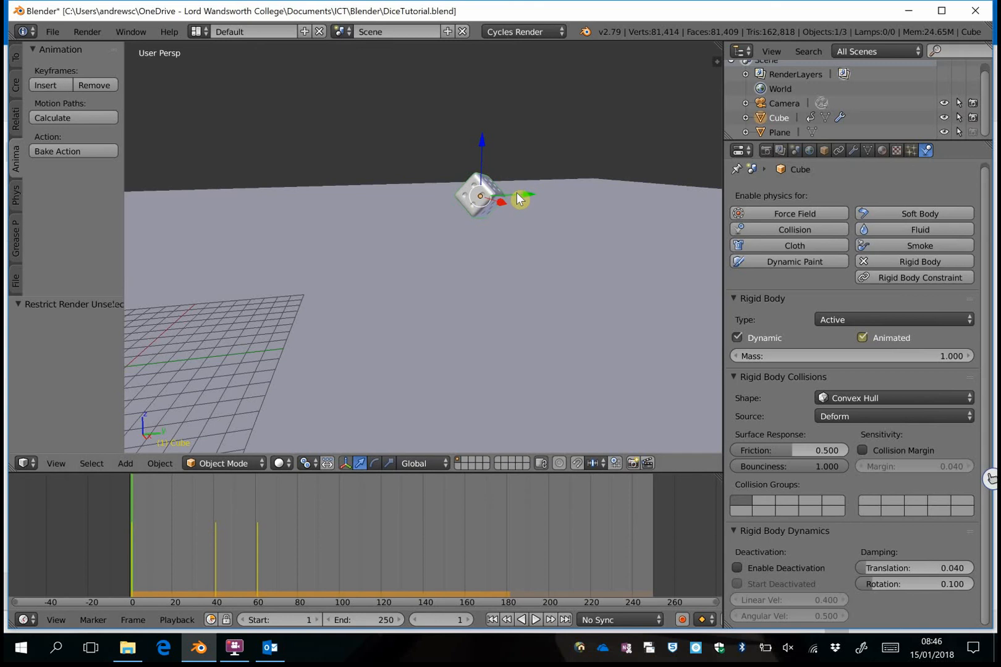
click(14, 61)
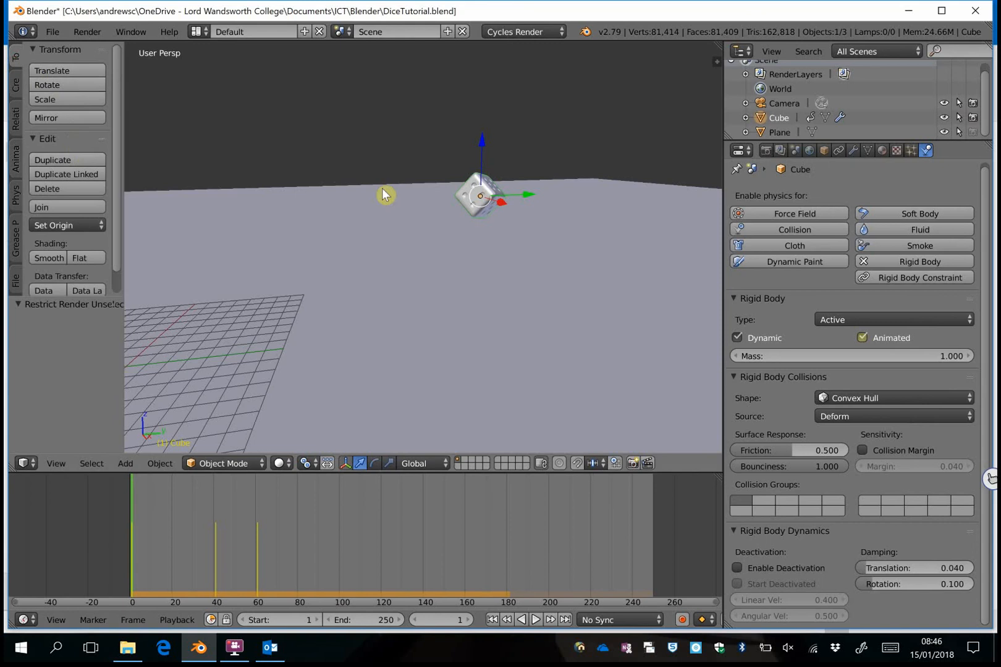
- Duplicate the dice and move the copy about 5.5 units along the global X axis
key(shift+d)
key(x)
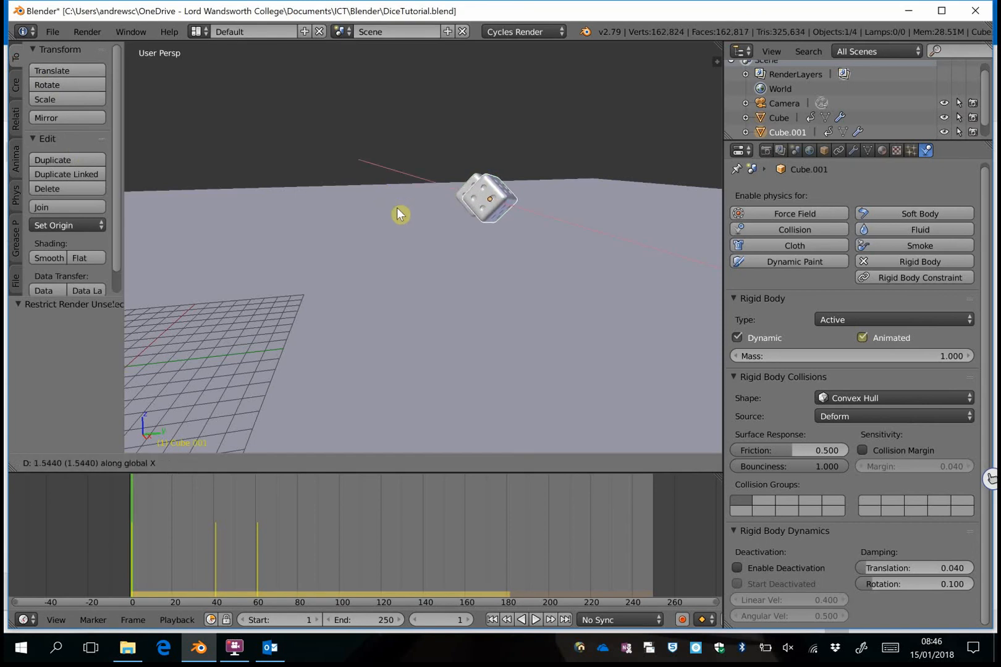
click(418, 234)
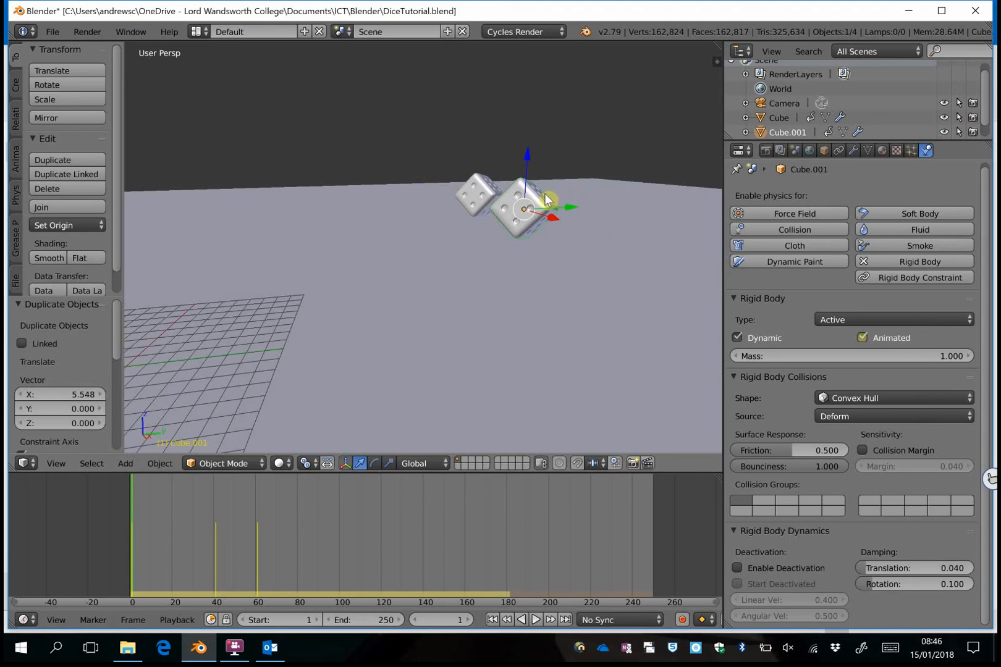
- Rotate the duplicate dice about -121° around X, -74.5° around Y and -40.8° around Z
key(r)
key(x)
click(524, 241)
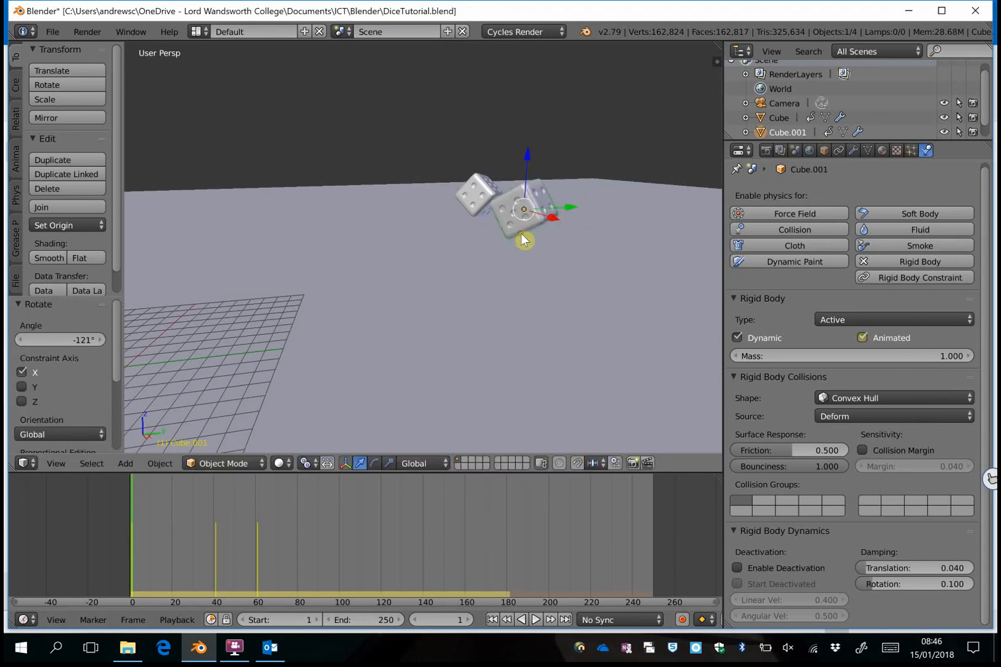
key(r)
key(y)
click(569, 227)
key(r)
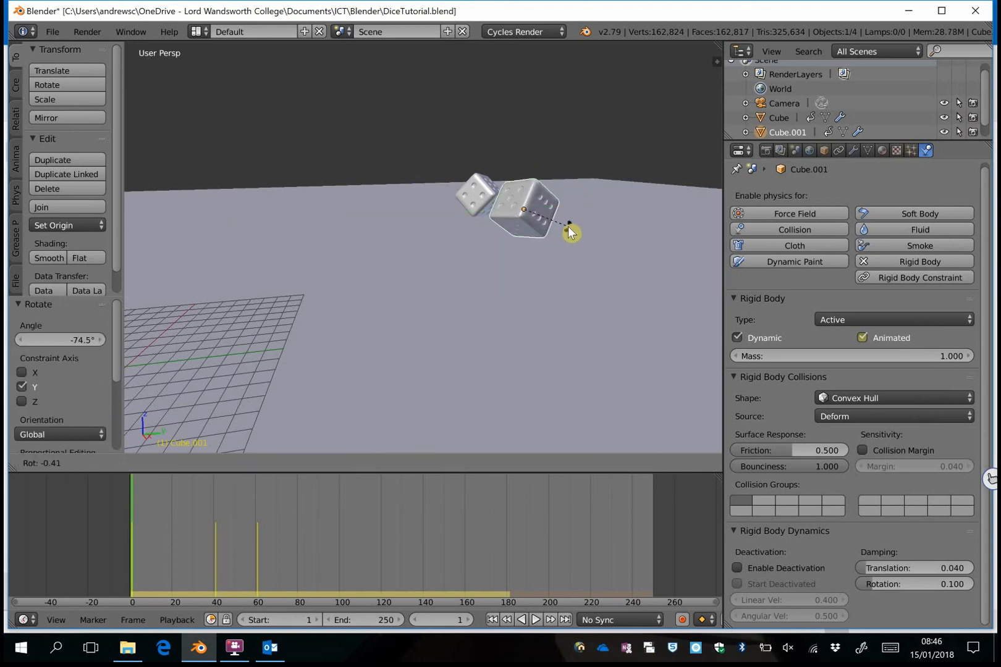
key(z)
click(549, 259)
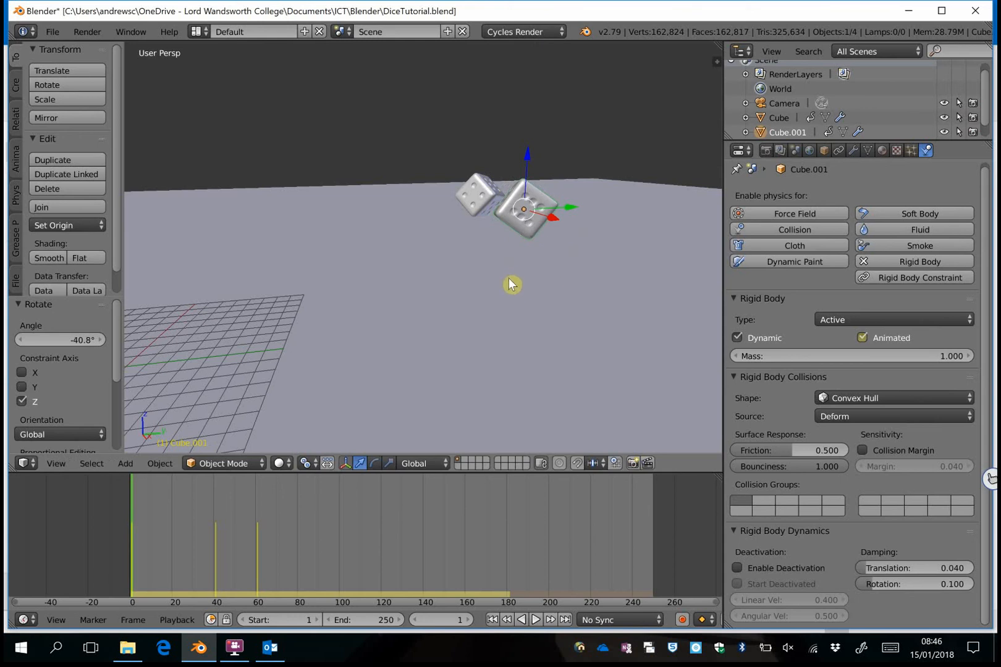
- Scrub the early frames of the throw to check the duplicate dice, returning to frame 1 and stopping playback
drag(258, 554, 133, 568)
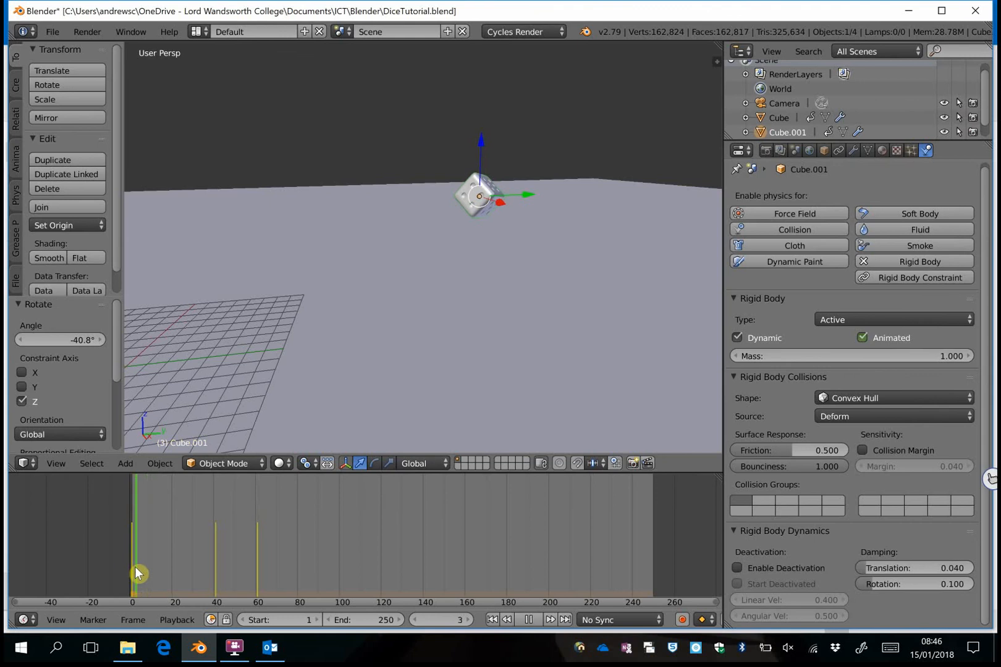
drag(198, 566, 134, 563)
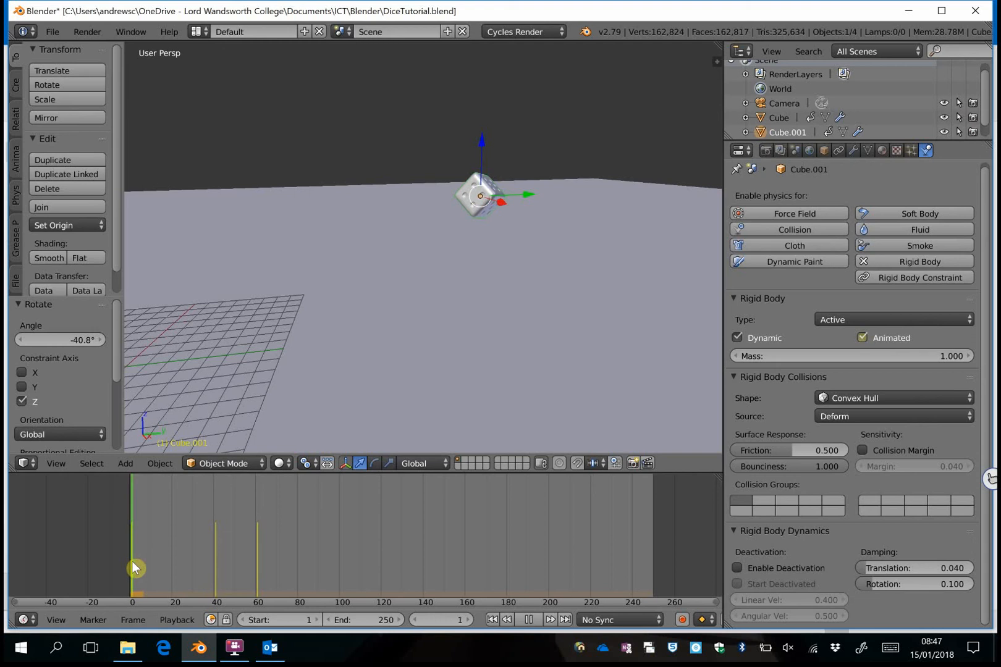
key(Escape)
- Move the duplicate dice about 7.5 units along X and rotate it about -87° around X, freely around Y, and 51.5° around Z
drag(500, 204, 563, 260)
key(r)
key(x)
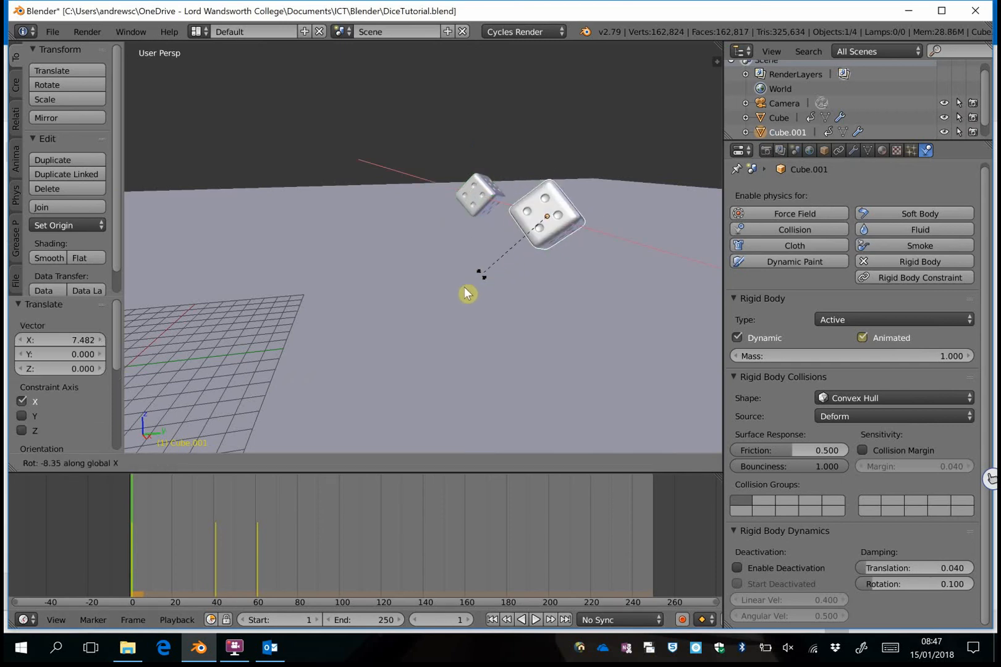
click(521, 201)
key(r)
key(y)
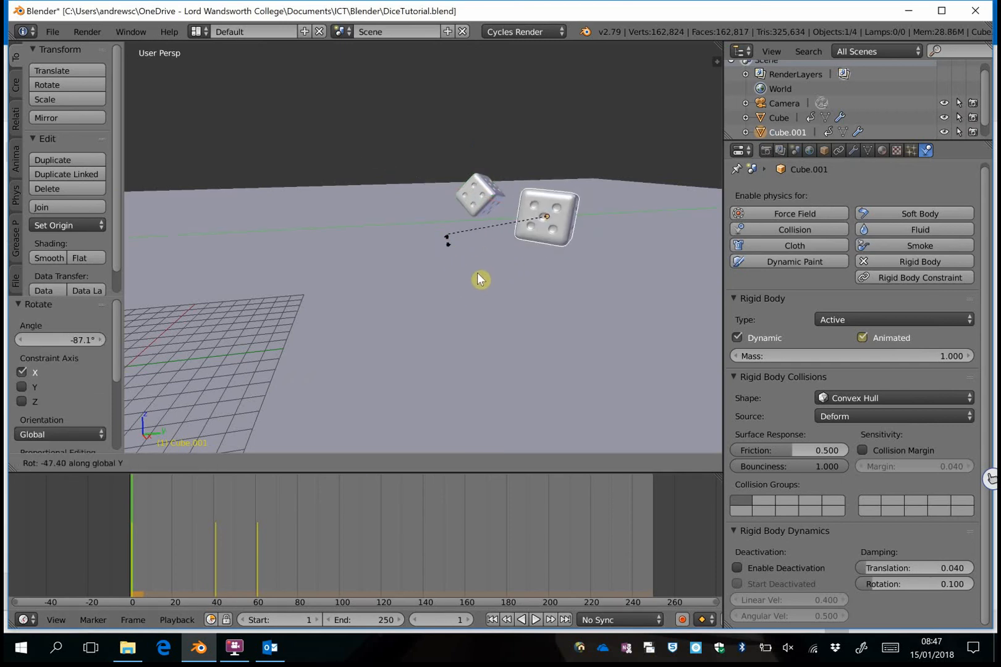
click(500, 300)
key(r)
key(z)
click(563, 304)
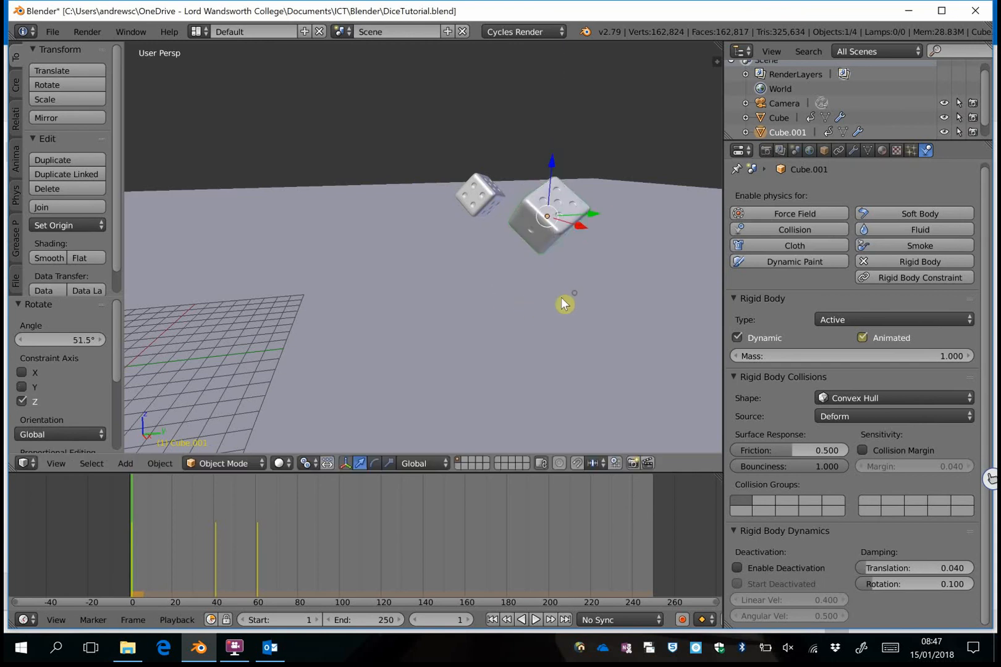
- Insert a LocRot keyframe for the duplicate dice at frame 1
click(16, 158)
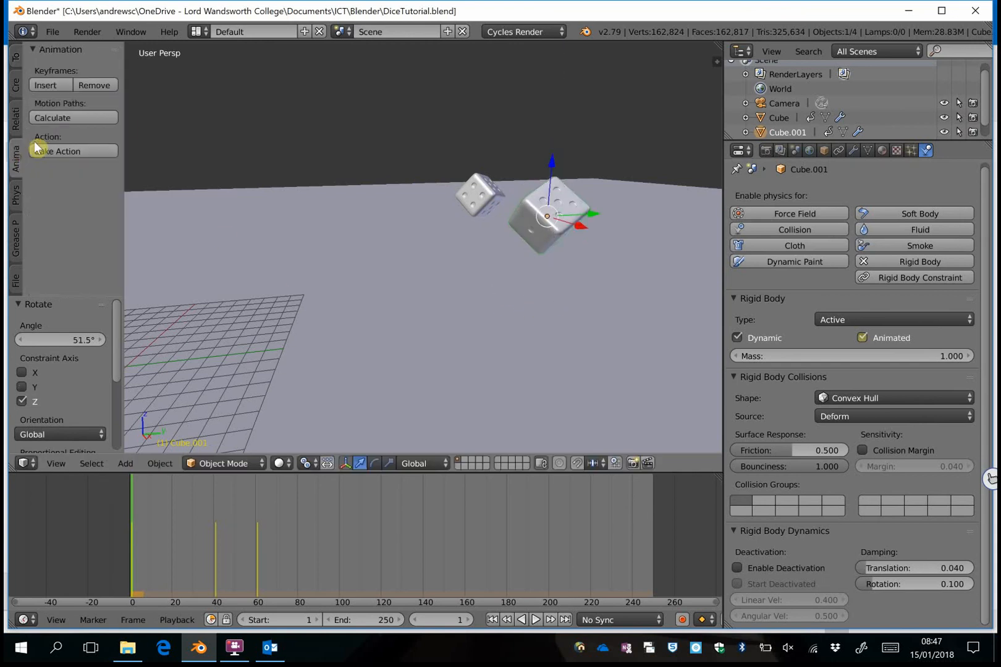
click(65, 90)
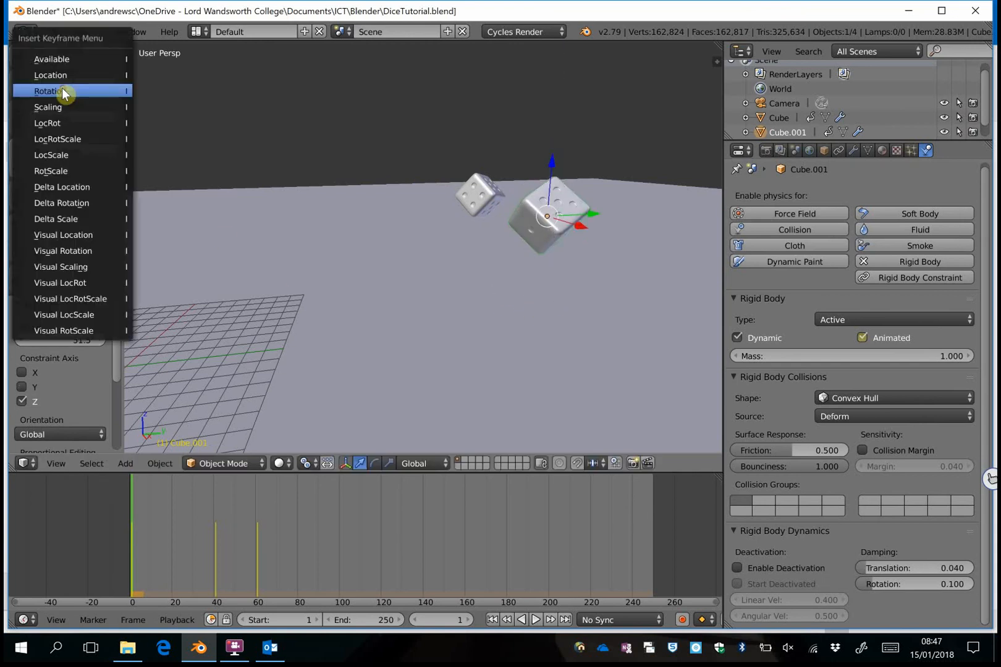
click(82, 120)
- Play and scrub the animation up to frame 61 to compare both dice, and return to the first frame
key(alt+a)
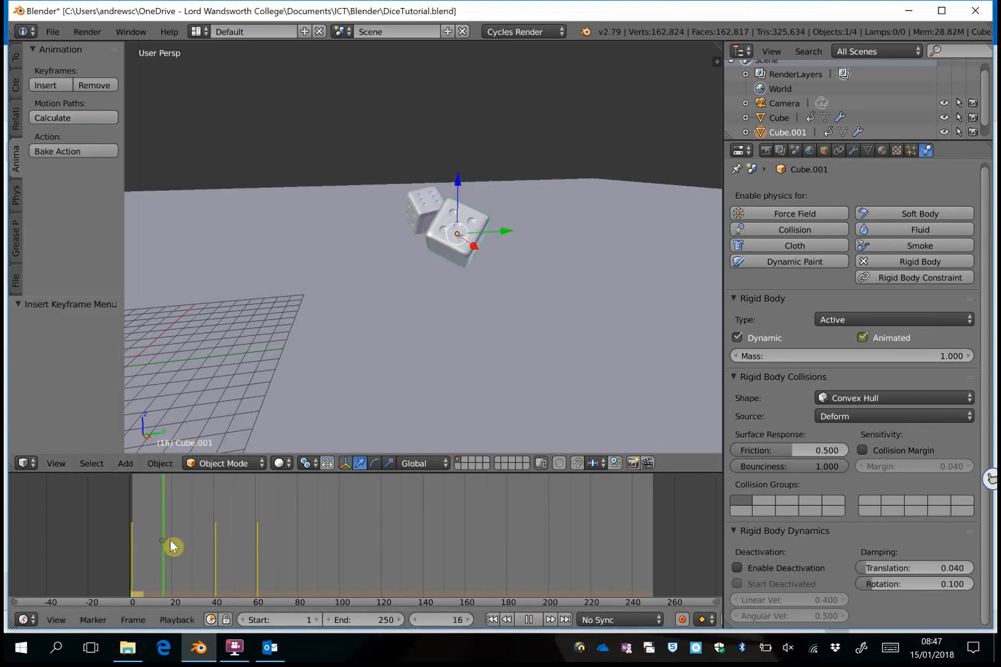
drag(148, 540, 258, 552)
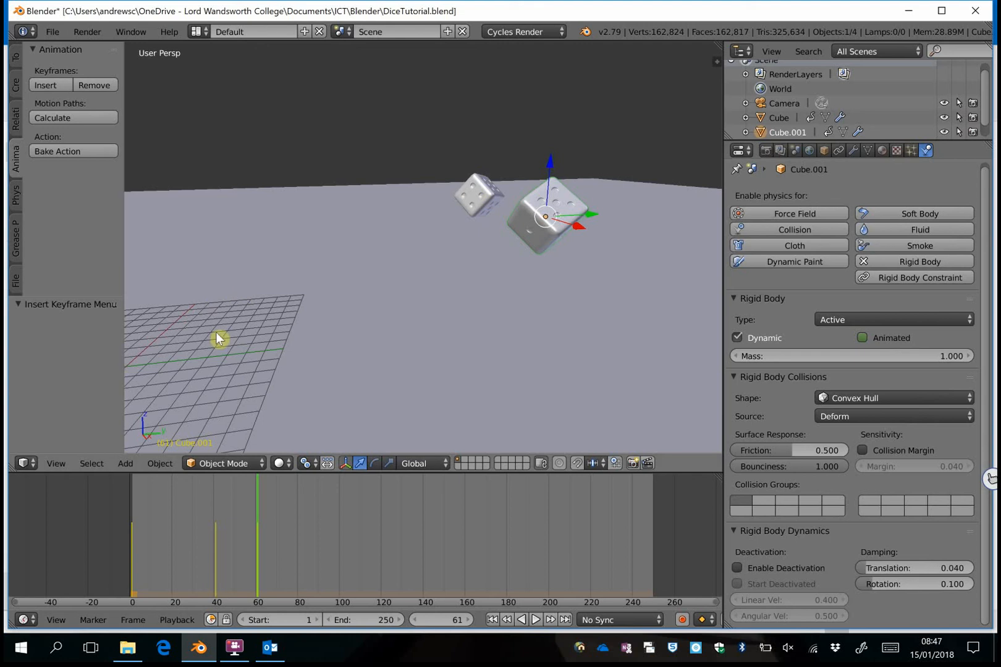
click(493, 620)
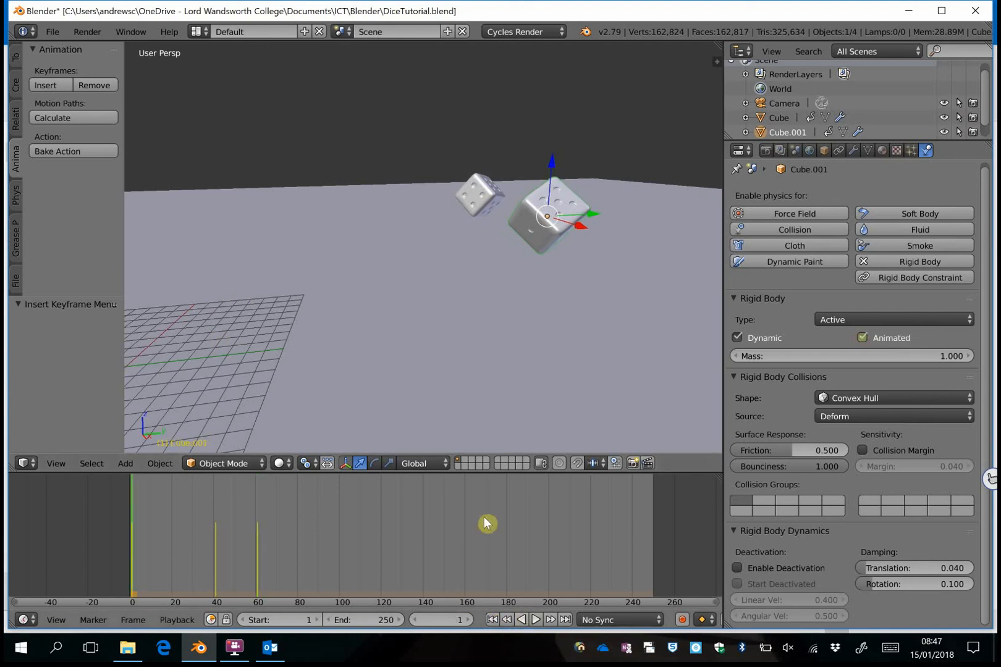
- Play the two-dice throw from frame 1 through the camera, stop it and return to the first frame
key(shift+f)
key(a)
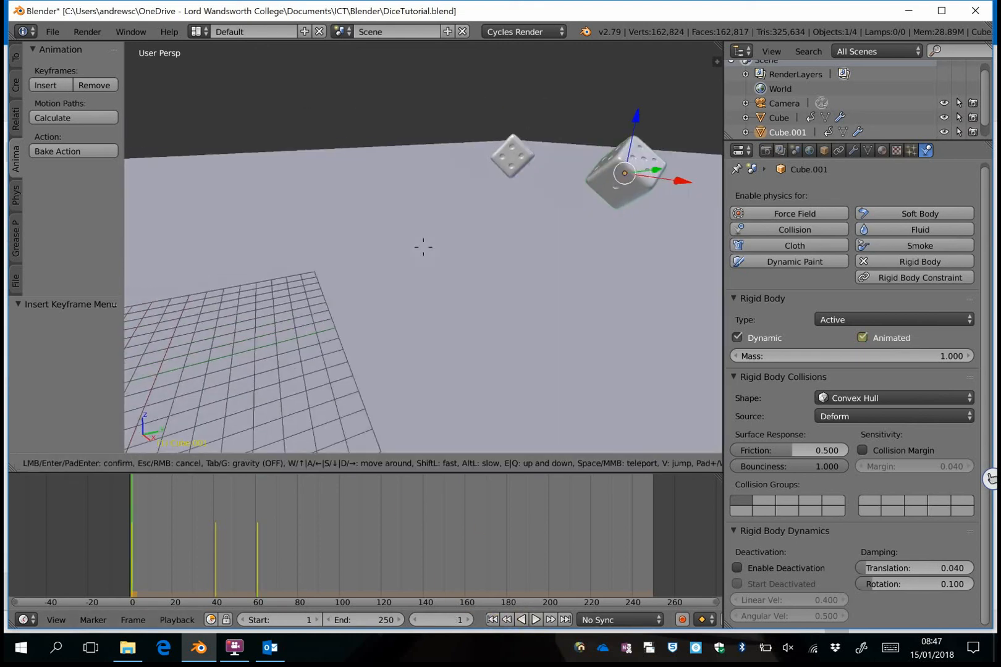
click(425, 246)
key(KP_0)
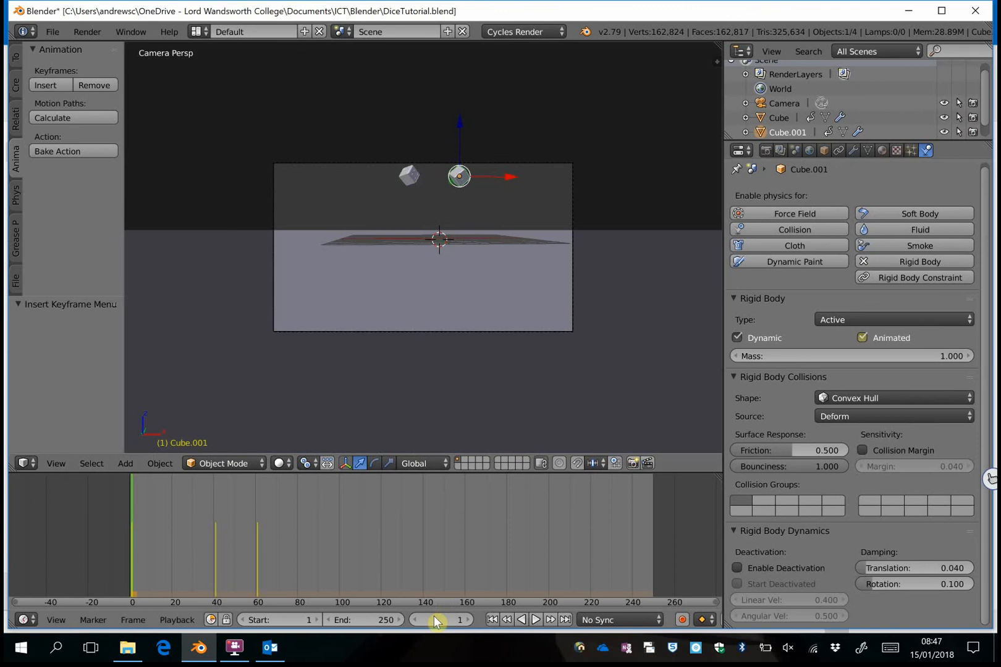
click(536, 620)
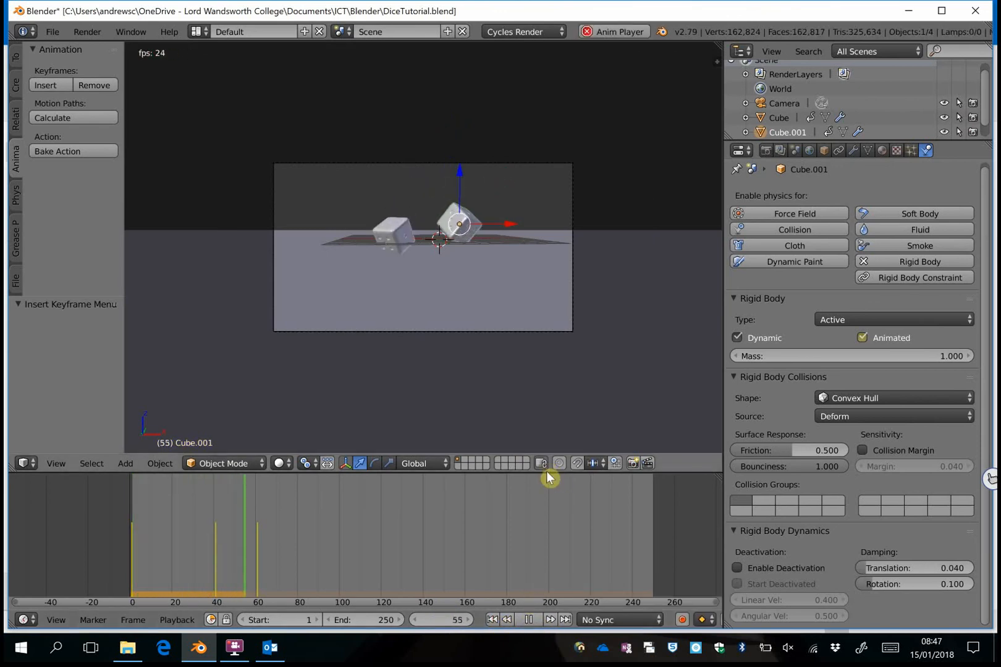
click(529, 619)
click(492, 619)
- At frame 61, move the duplicate dice away from the first, lower it about 1.6 units on Z, and insert a LocRot keyframe
drag(272, 564, 258, 573)
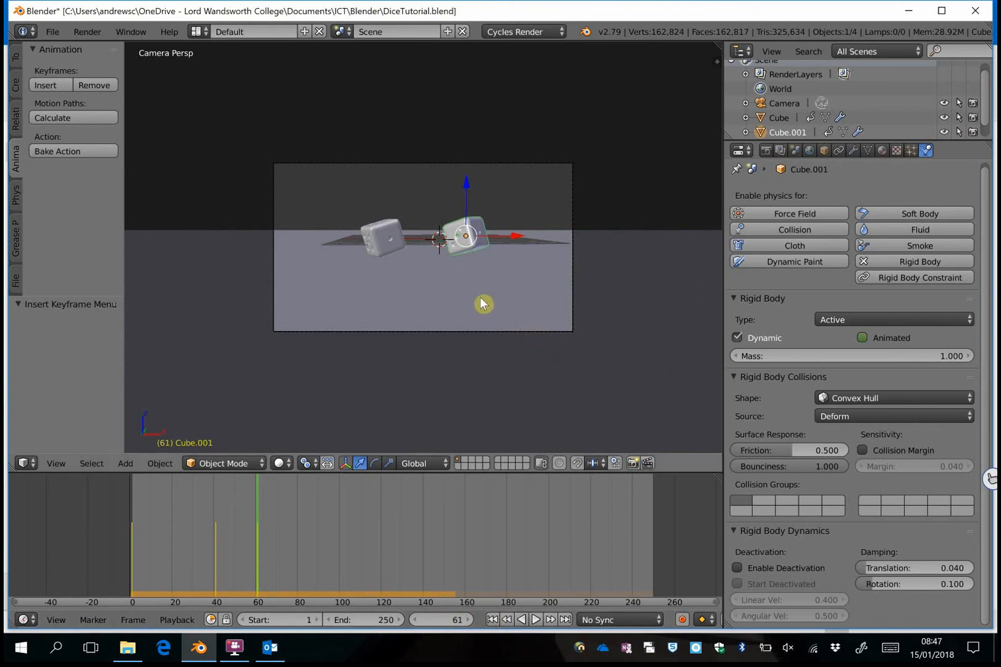
key(KP_0)
key(shift+f)
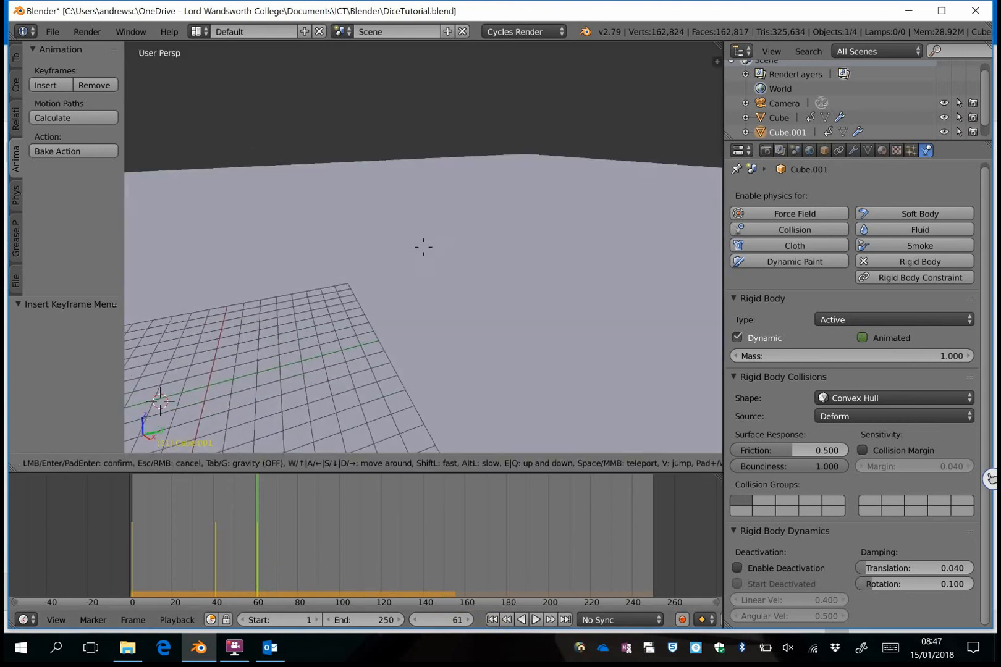
key(s)
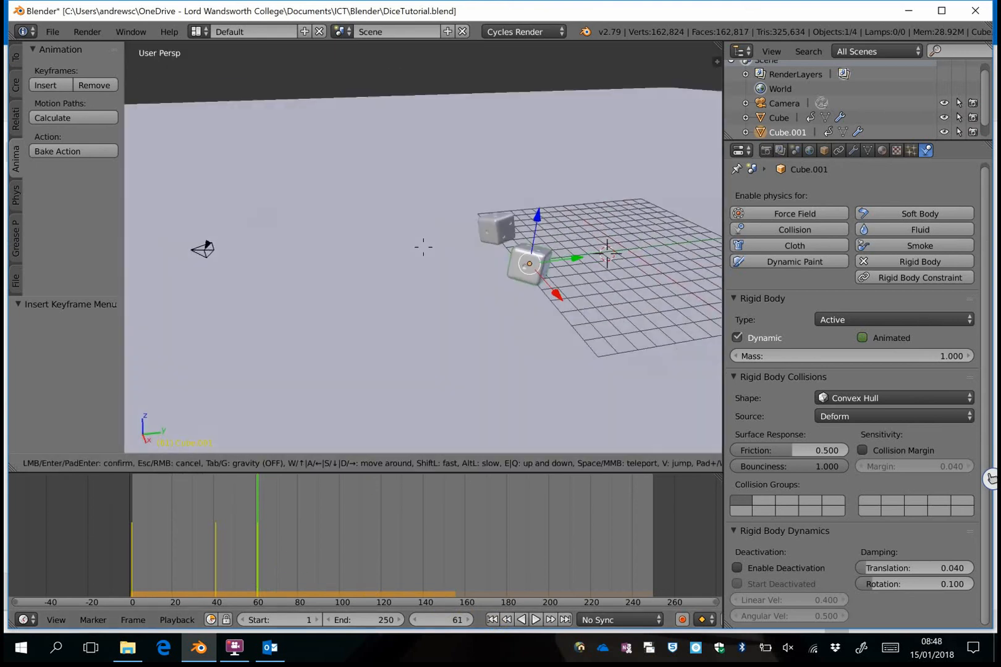
key(Escape)
drag(429, 315, 339, 270)
drag(365, 312, 312, 233)
drag(297, 191, 311, 267)
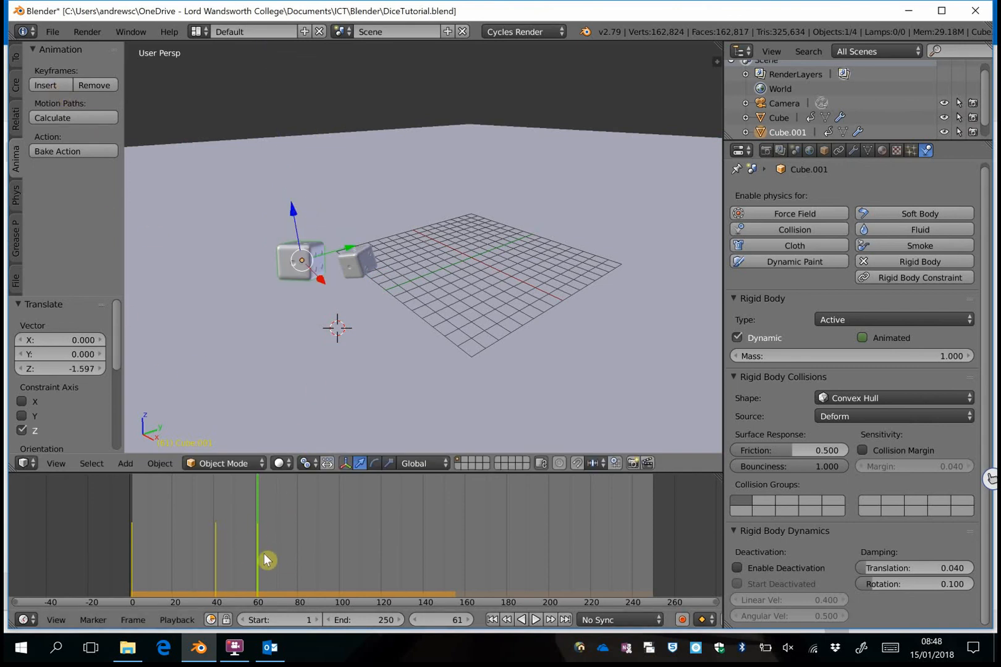
click(54, 85)
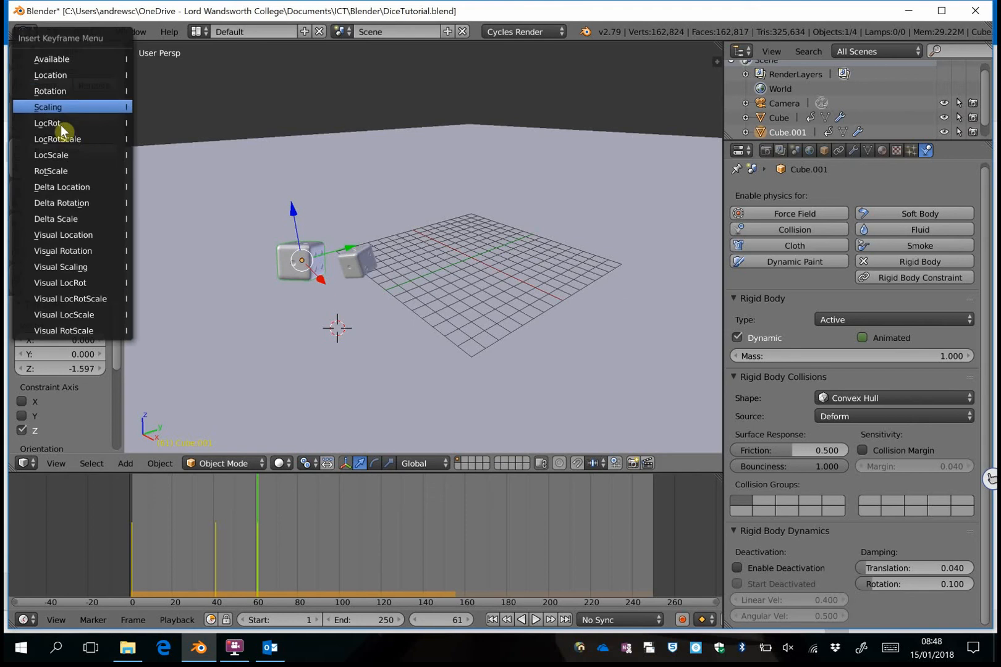
click(97, 124)
- Play the updated two-dice throw from frame 1 and switch to the camera view during playback
click(493, 619)
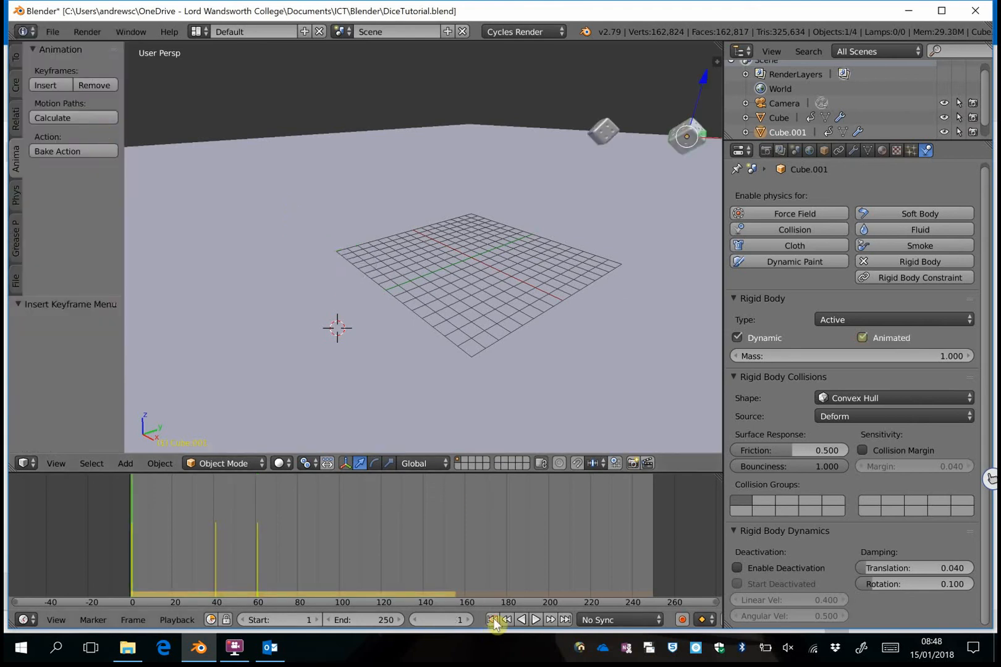
click(535, 620)
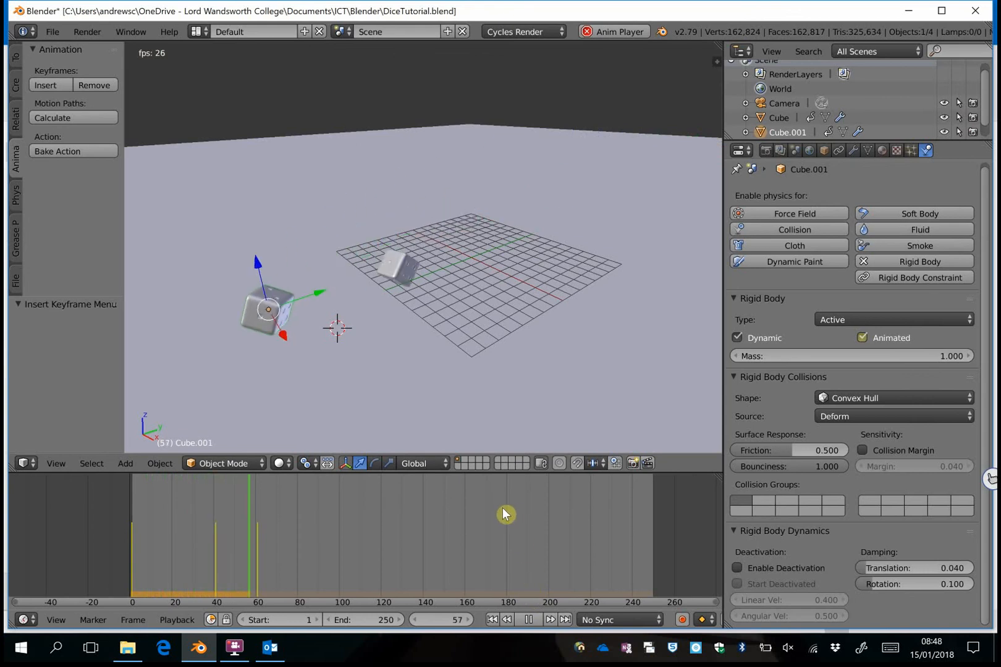
key(KP_0)
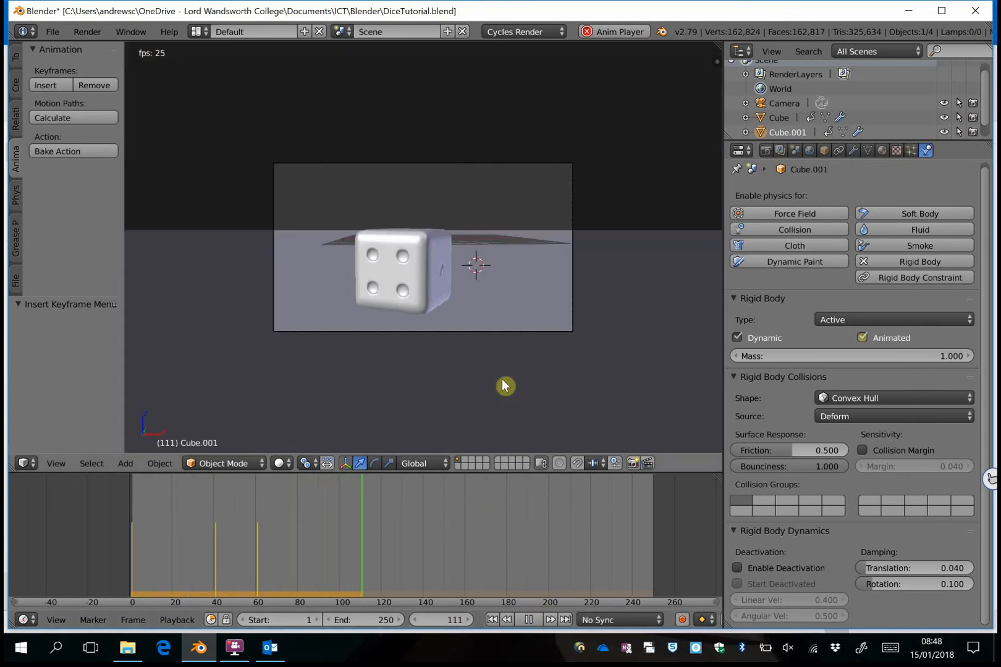
- Select the camera and fly it backwards to bring both dice into its frame
right_click(500, 332)
key(shift+f)
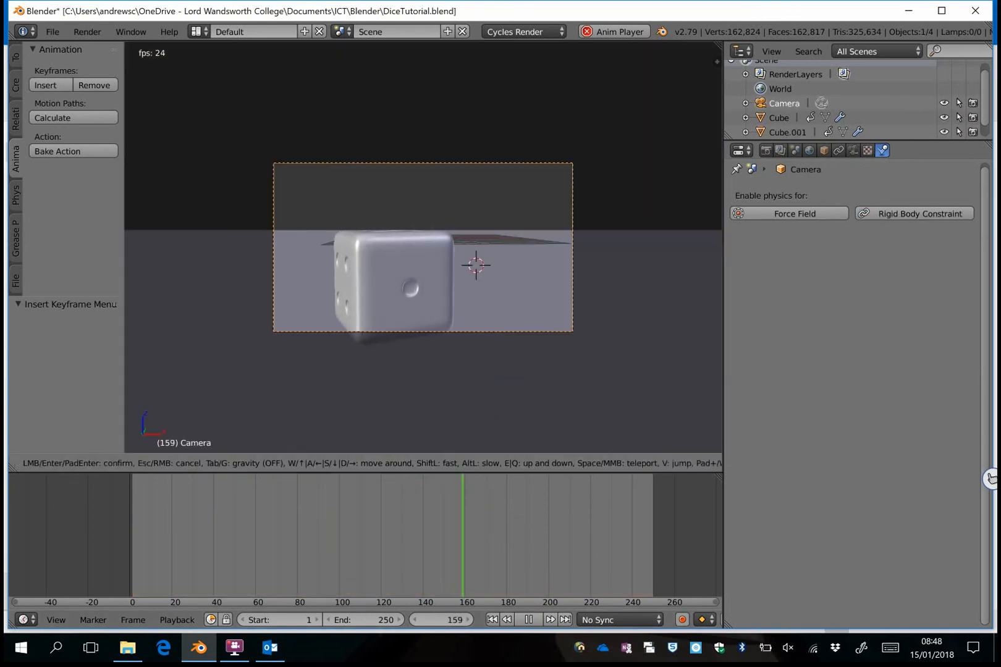
key(s)
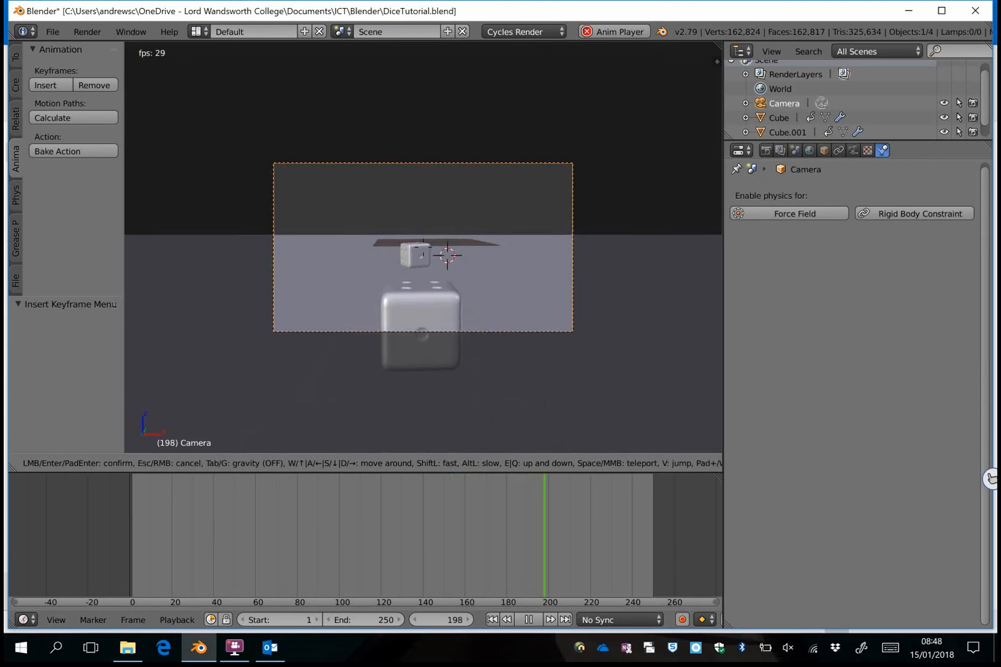
click(430, 259)
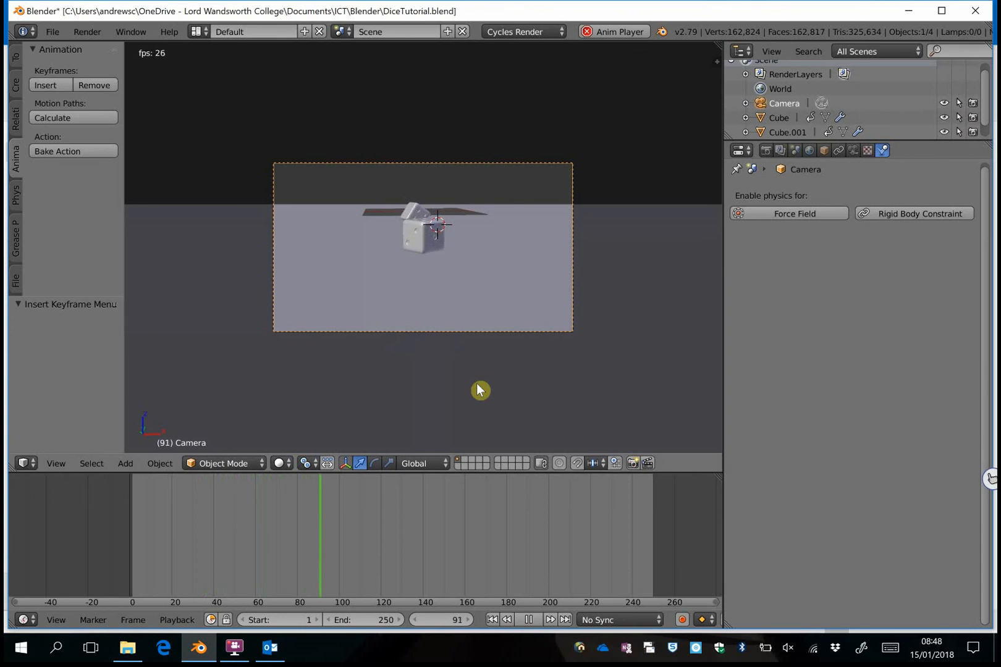
- Stop the playback at the first frame and show the render settings
click(528, 620)
click(492, 620)
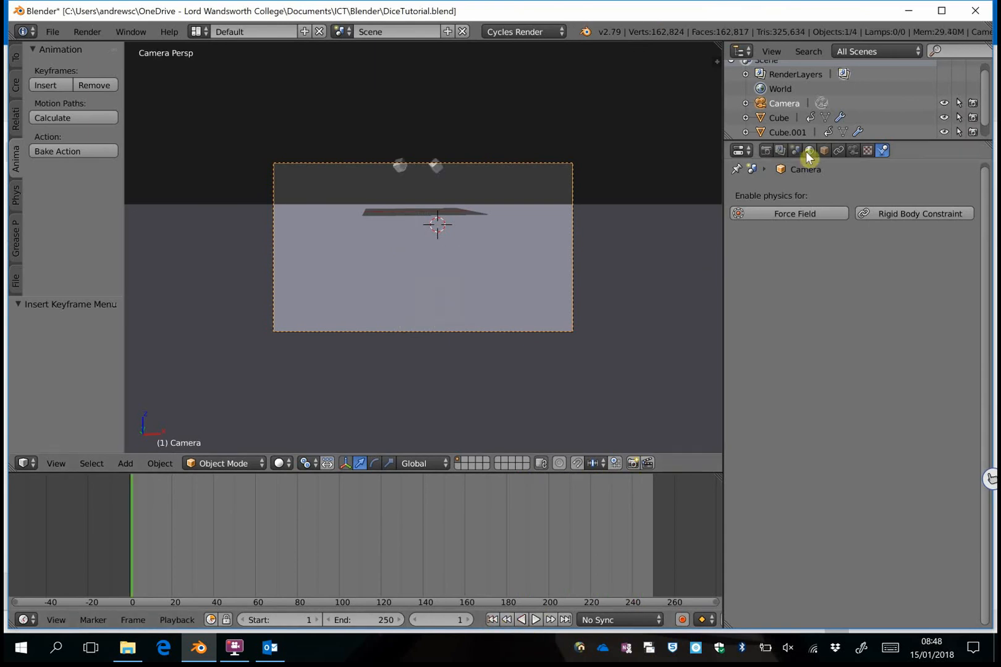
click(765, 150)
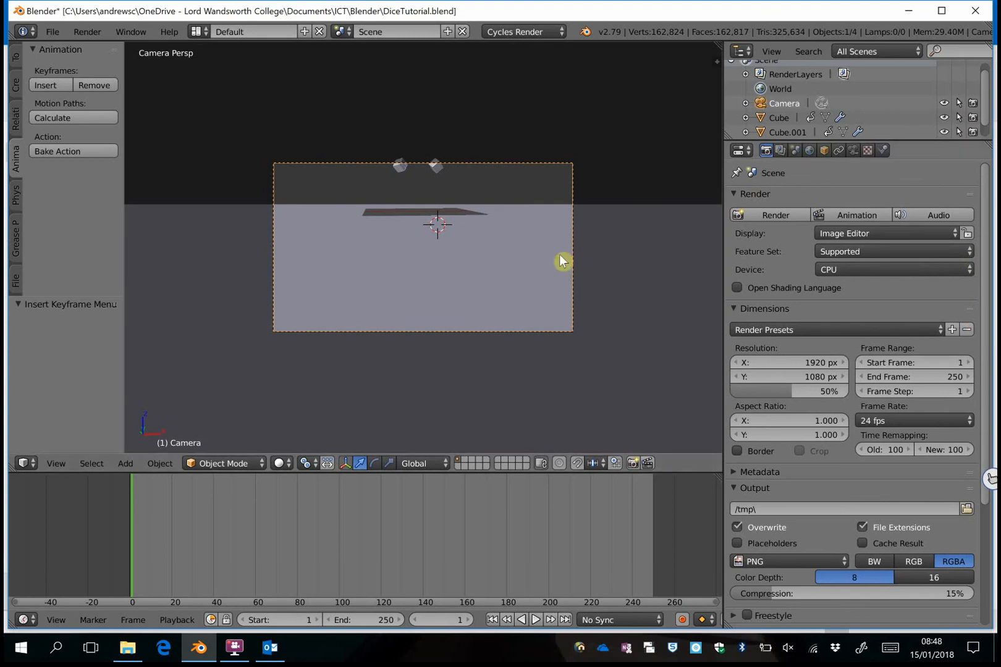
- Fly the camera to reframe both dice inside its upper edge at frame 1, and play the throw through it
key(shift+f)
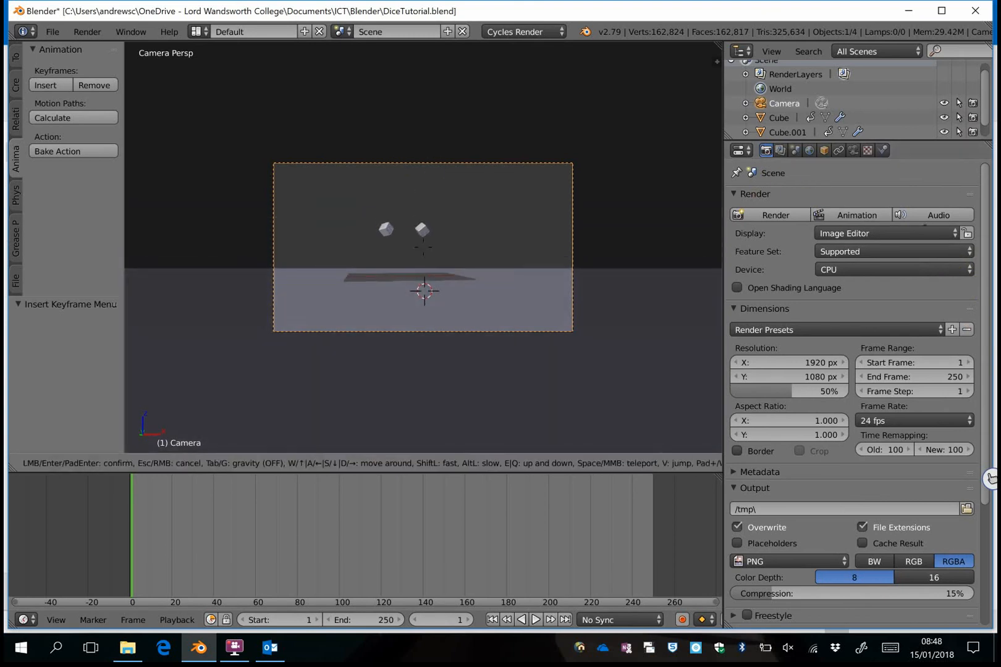
key(w)
key(d)
key(s)
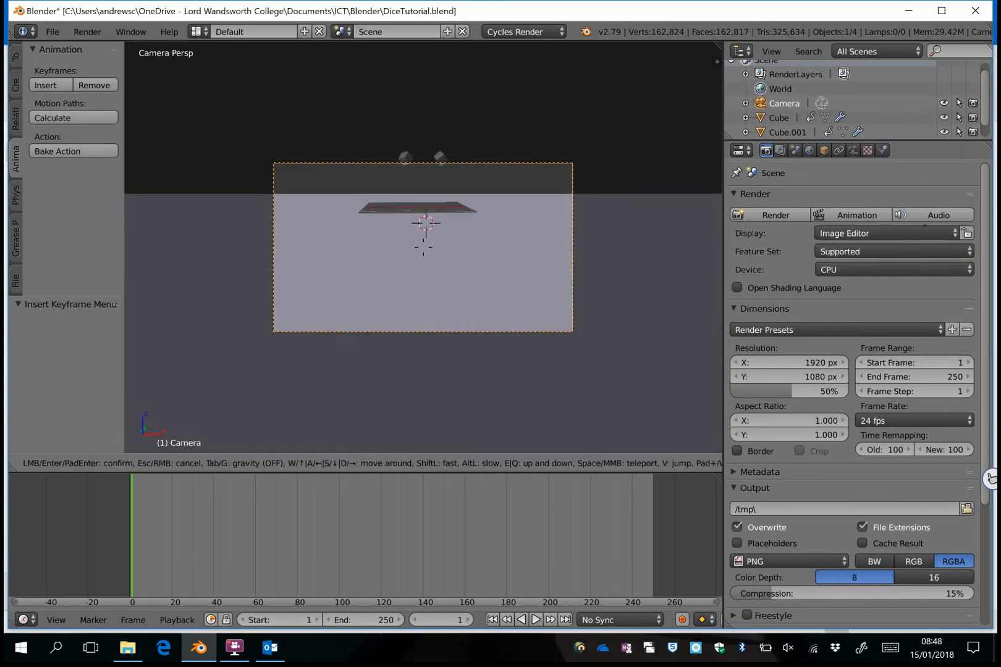
click(432, 252)
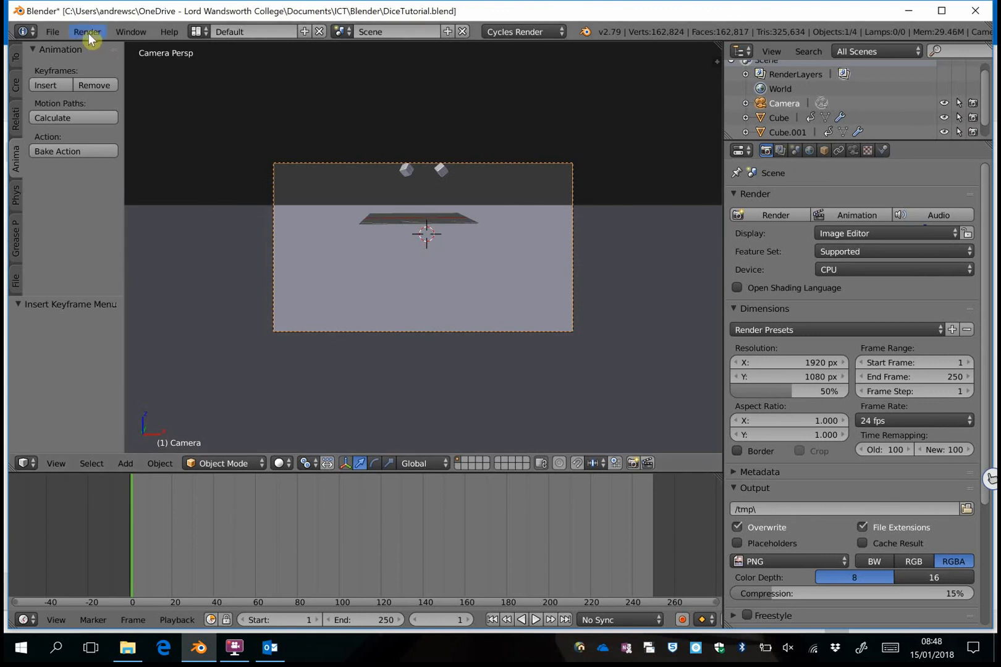
key(alt+a)
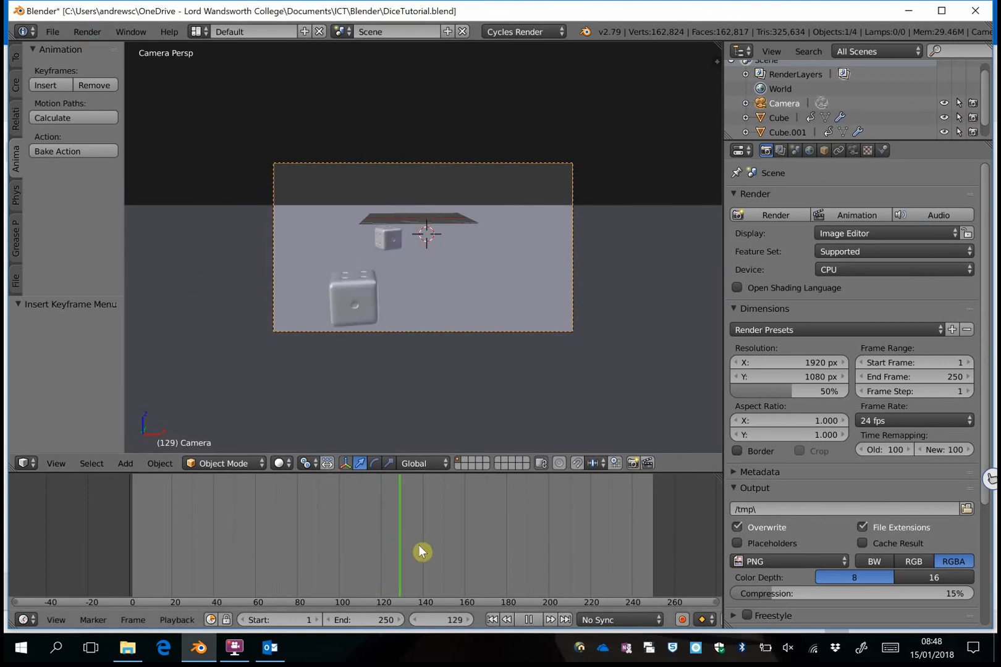
- Stop the playback at frame 140 and fly the camera until both dice sit inside its frame
key(alt+a)
key(shift+f)
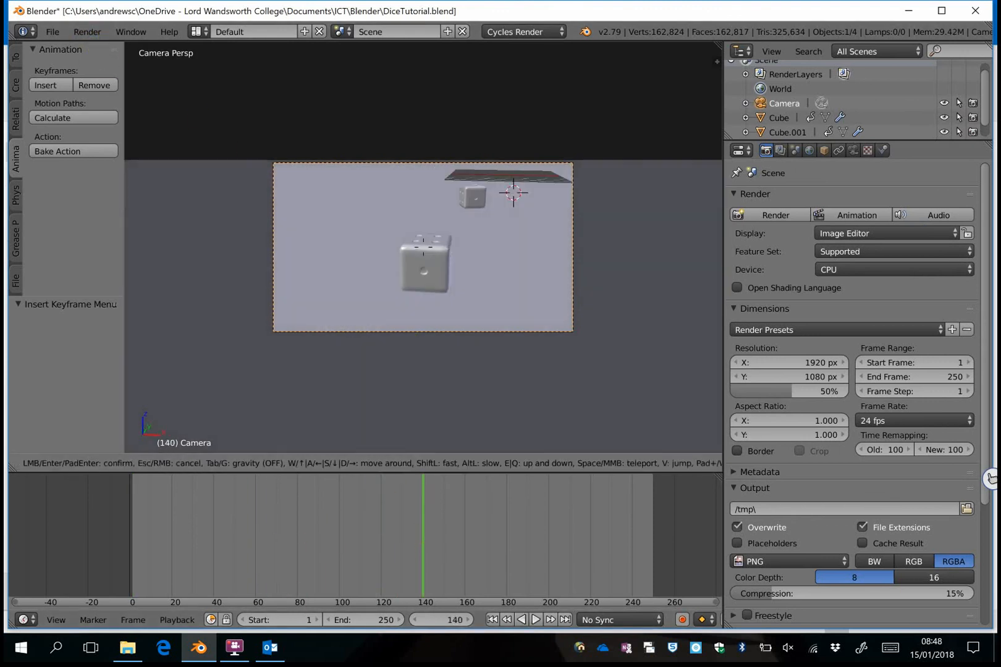
click(418, 251)
- Render a test image of frame 140 and return to the 3D scene
click(87, 32)
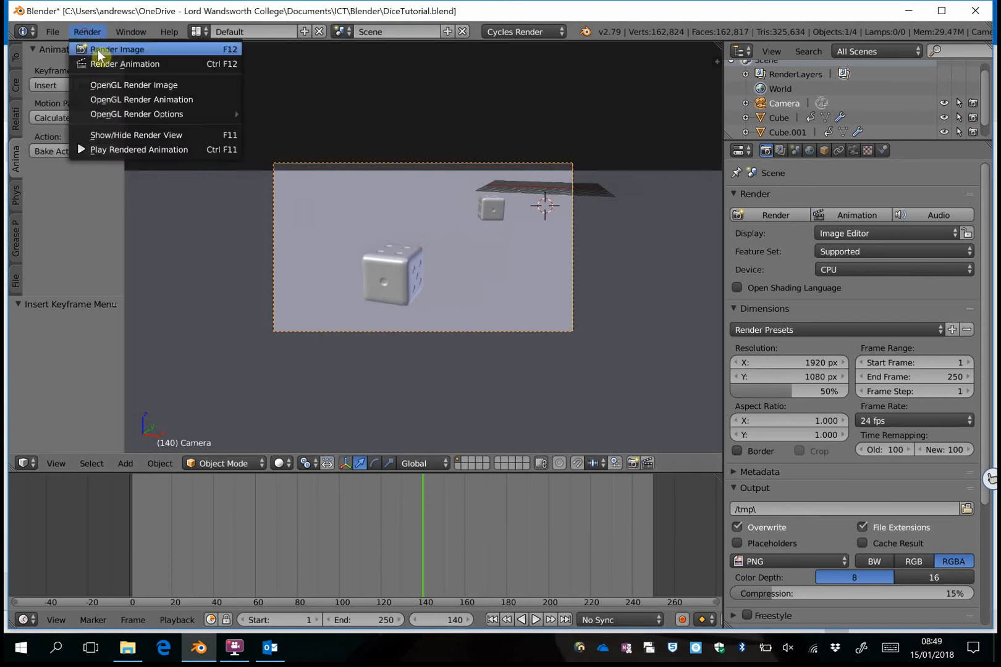
click(100, 56)
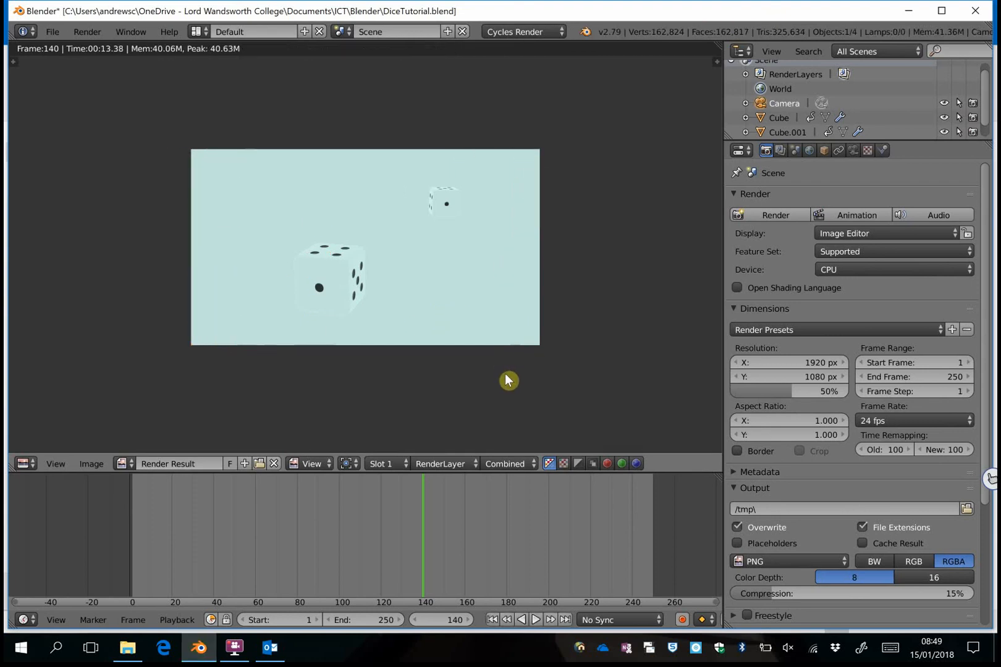
key(Escape)
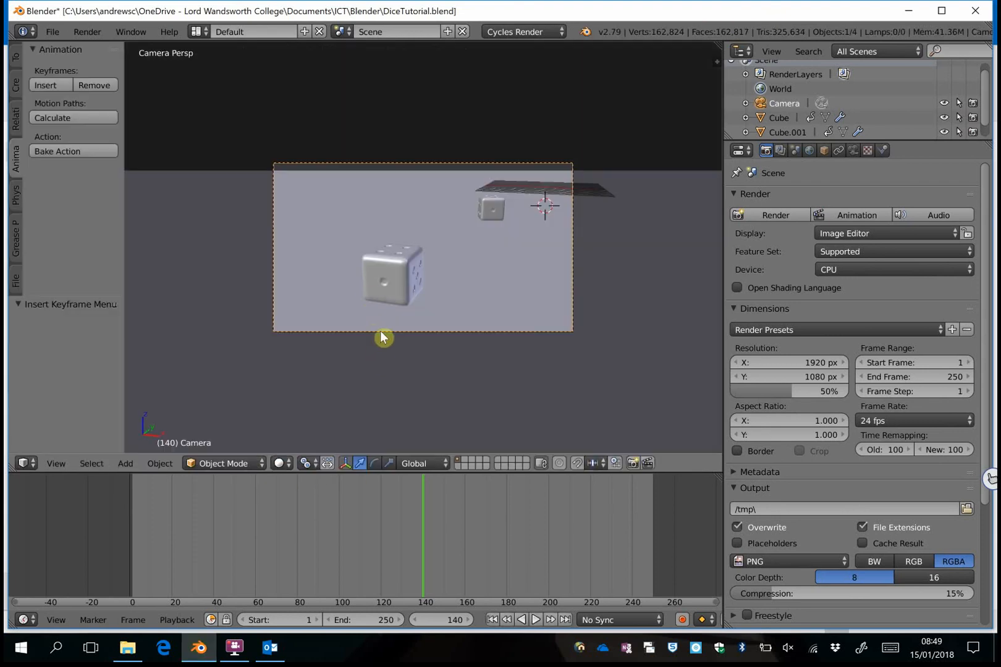
- Leave the camera view, back away to see the whole scene, and add a plane at a spot beside the dice
key(KP_0)
key(shift+f)
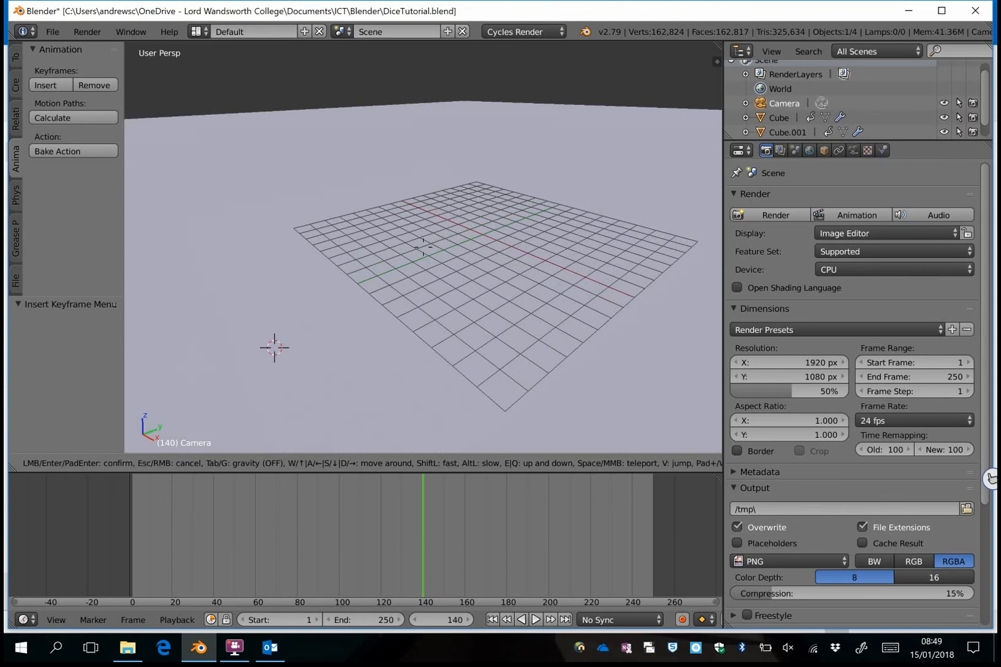
key(s)
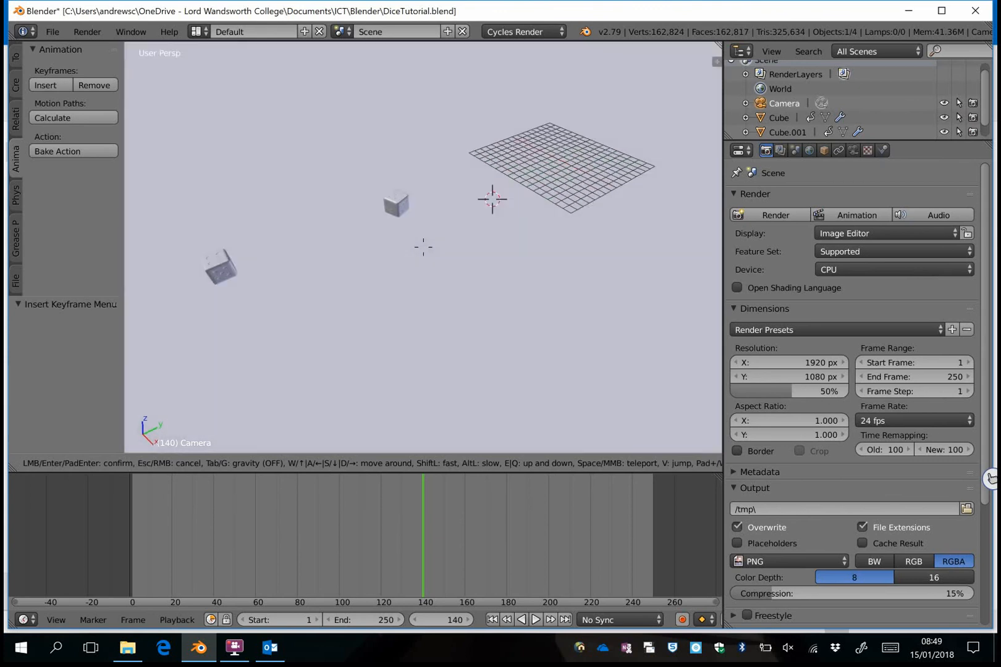
click(444, 367)
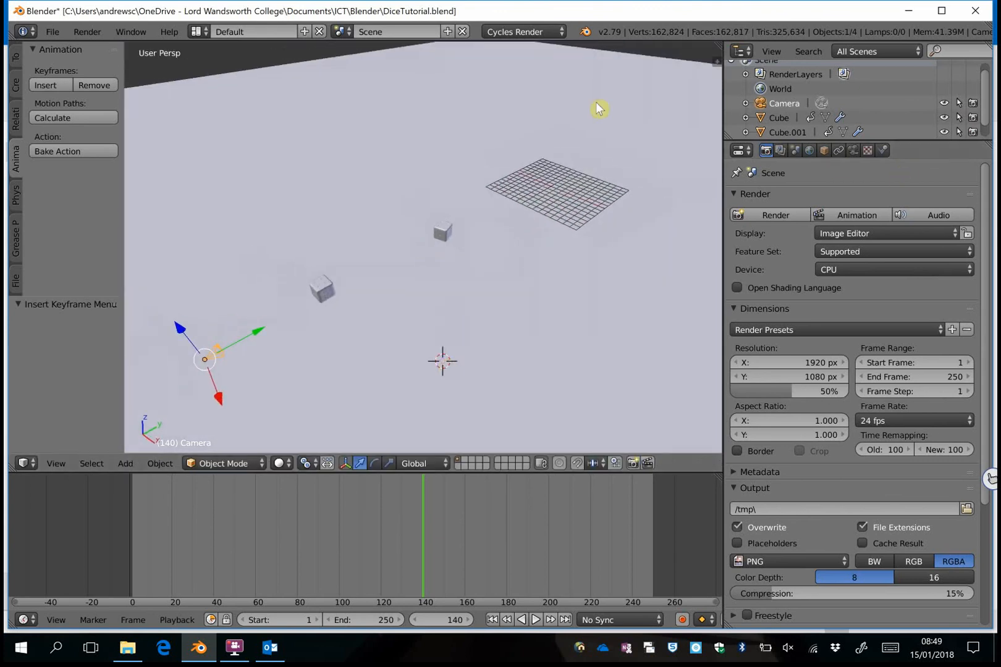
click(18, 78)
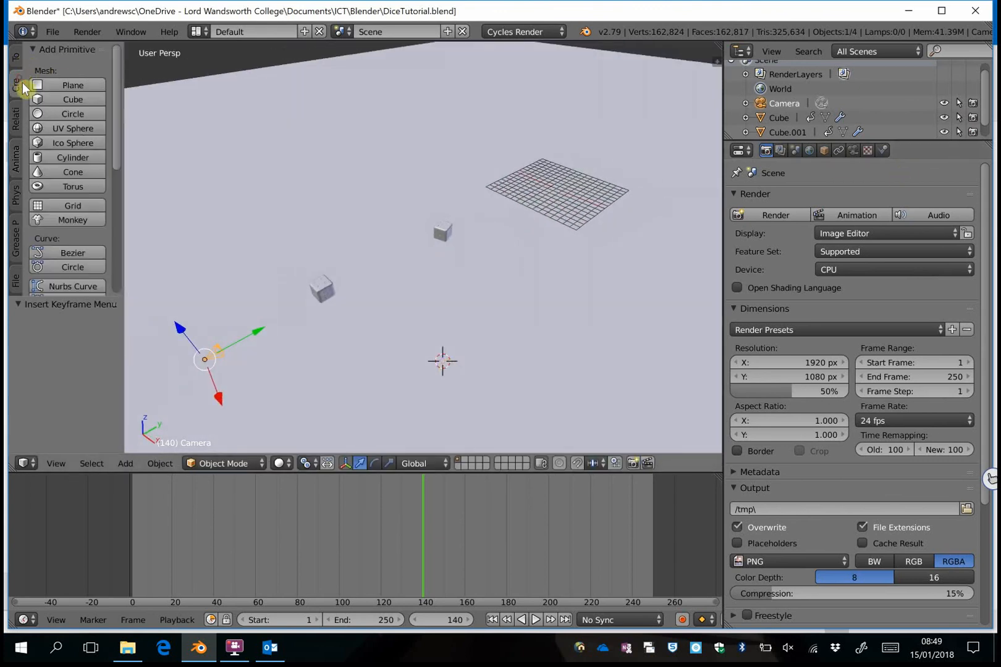
click(71, 84)
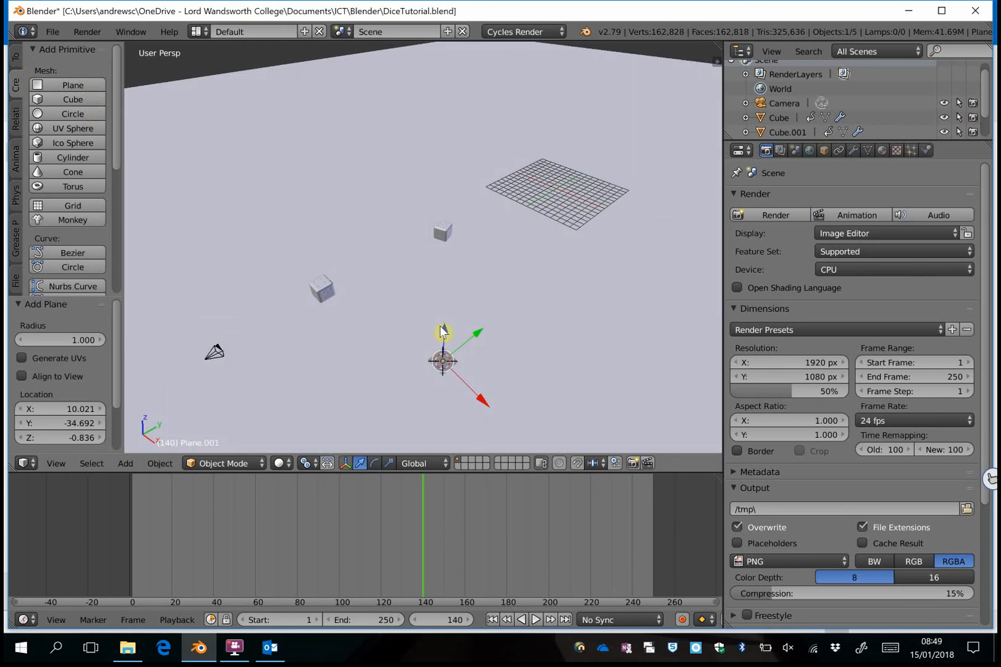
- Raise the new plane about 15.5 units along Z and tilt it about 45° around the Y axis
key(g)
key(z)
click(462, 193)
key(r)
key(y)
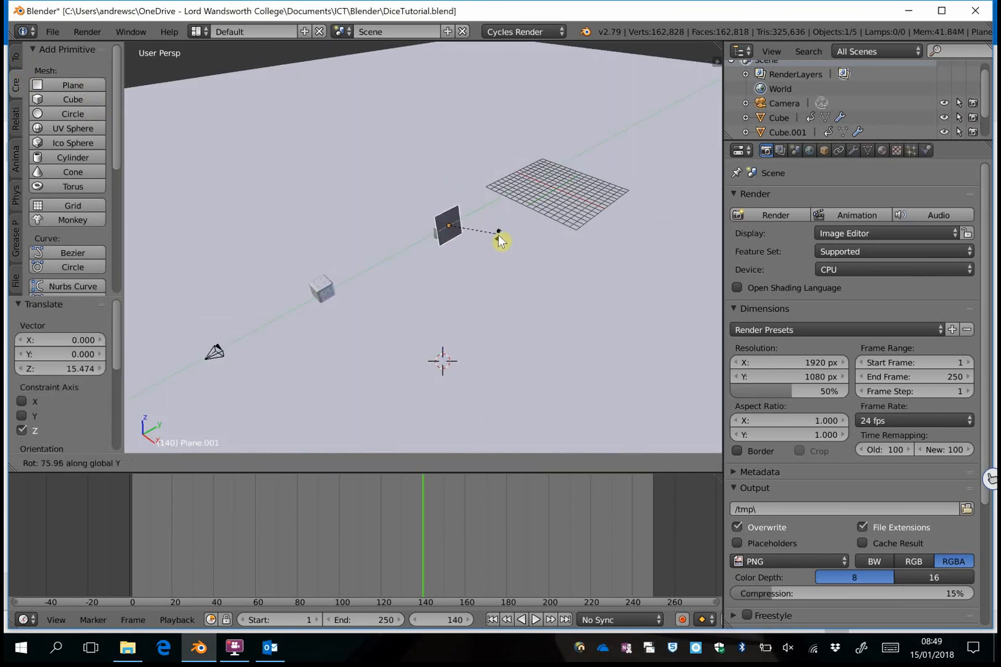
click(494, 207)
- Enlarge the tilted plane about 9 times, move it away from the dice, and rotate it about -31° around Z
key(s)
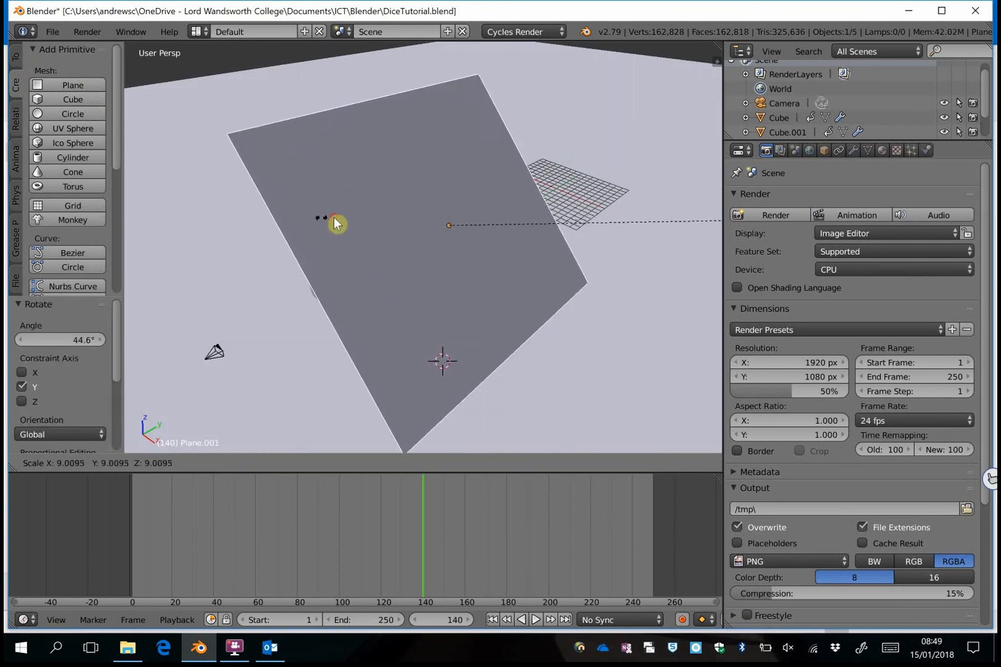
click(334, 217)
drag(503, 258, 574, 247)
key(r)
key(z)
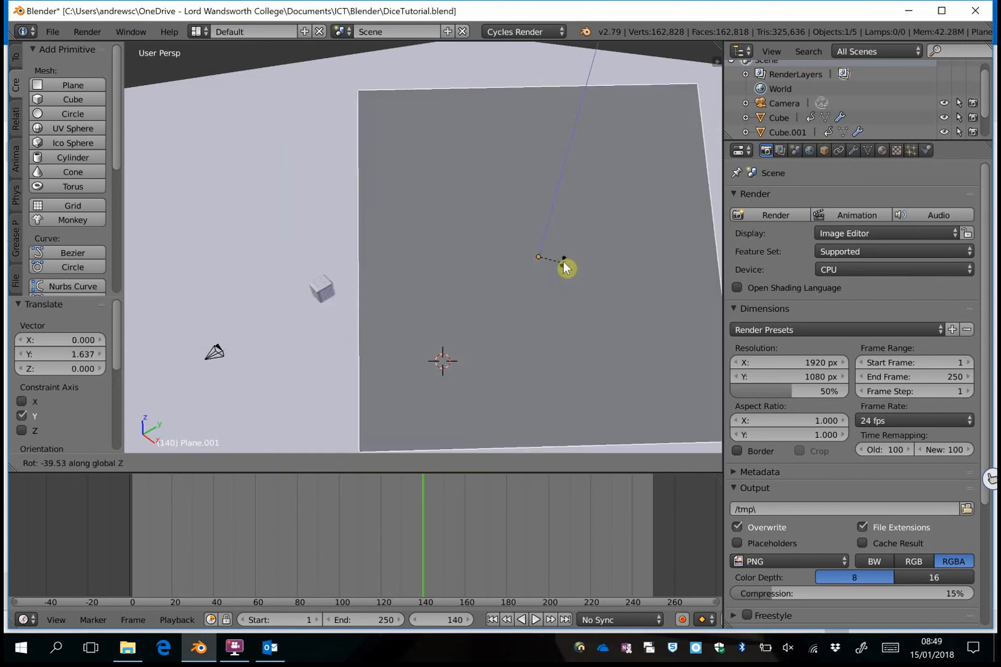
click(564, 259)
- Give the tilted plane a new material with an Emission surface and a strength of 20
click(882, 150)
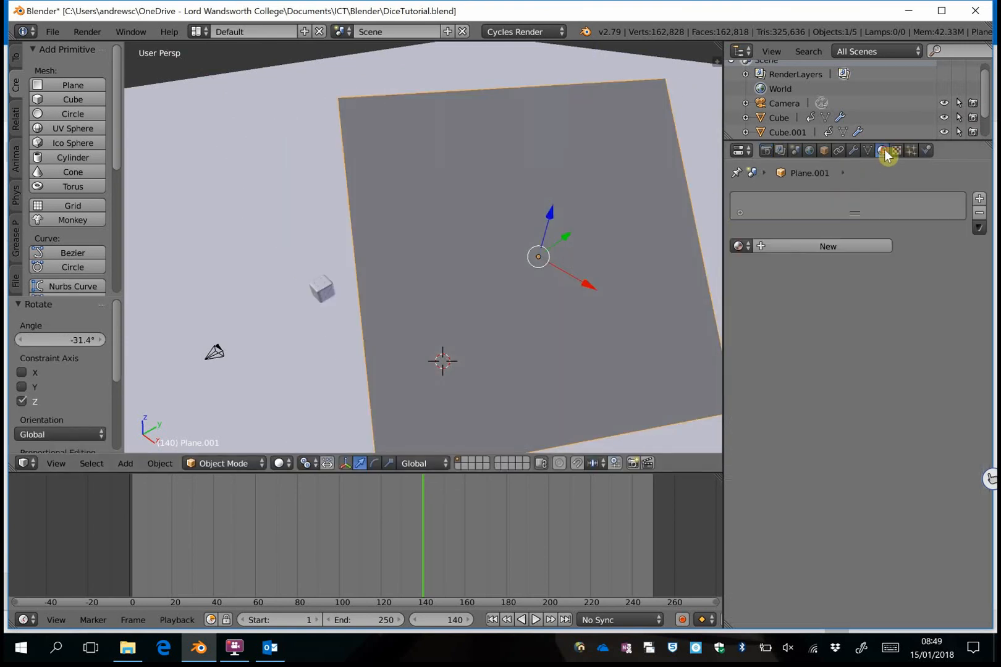
click(830, 245)
click(861, 322)
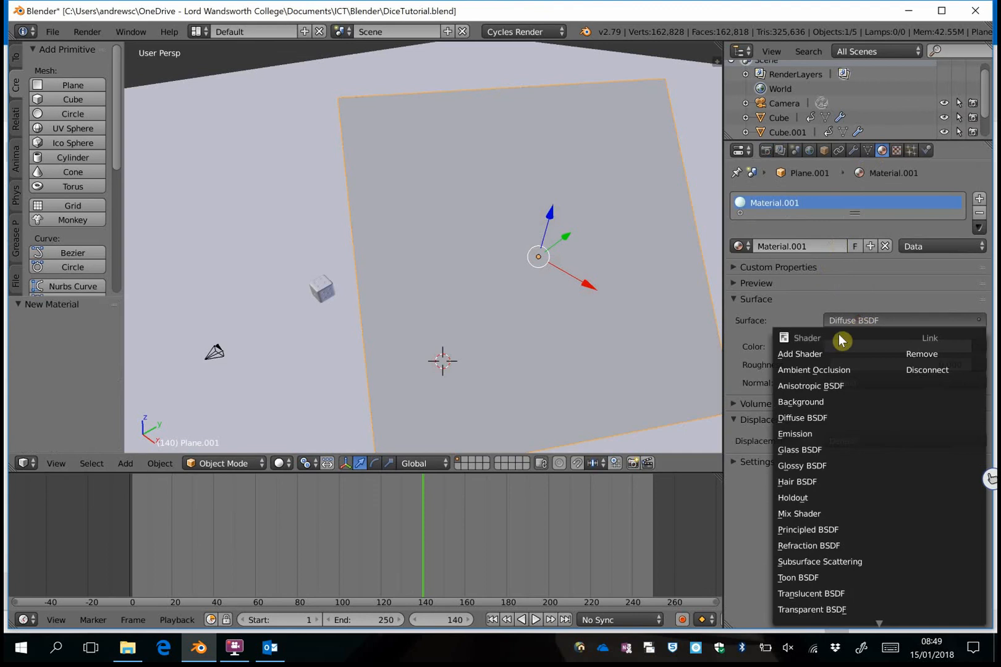
click(844, 436)
click(921, 365)
text(2)
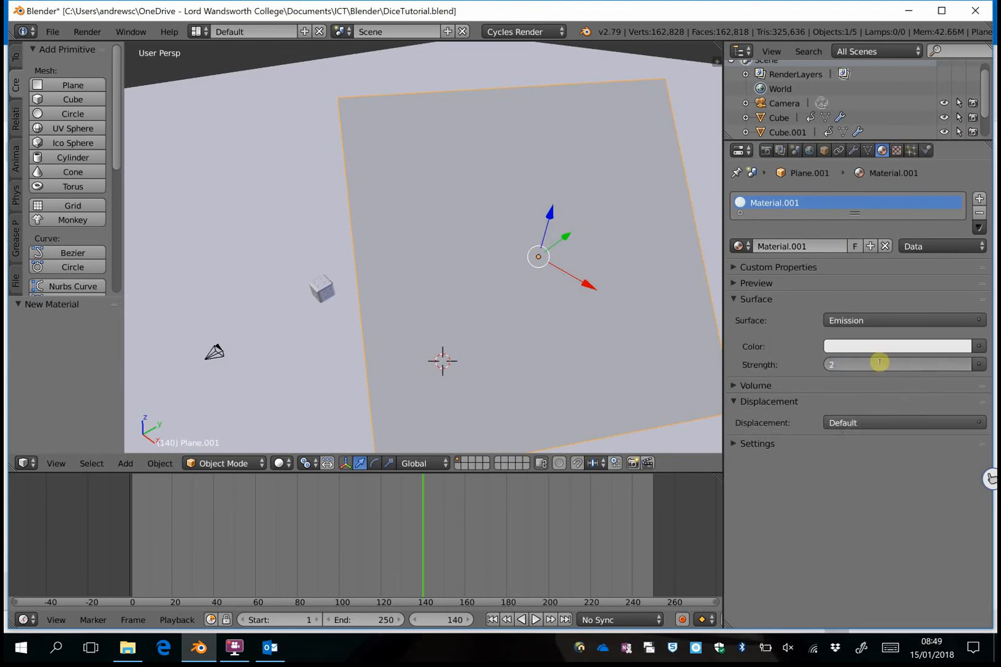
text(0)
key(Return)
- Render a test image through the camera with the light plane in place, and return to the 3D scene
key(KP_0)
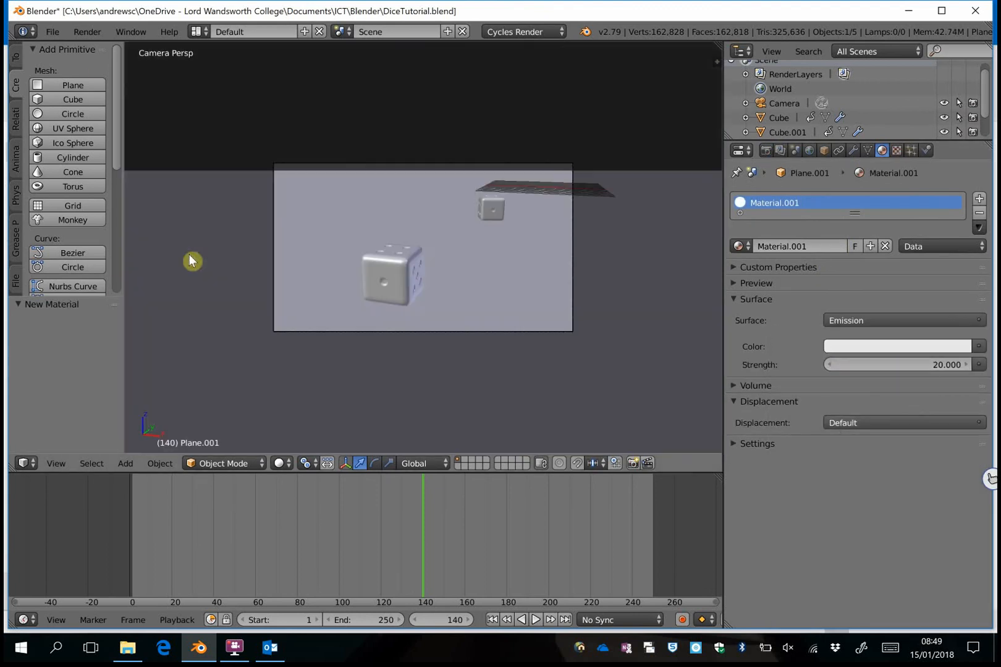
click(84, 33)
click(99, 51)
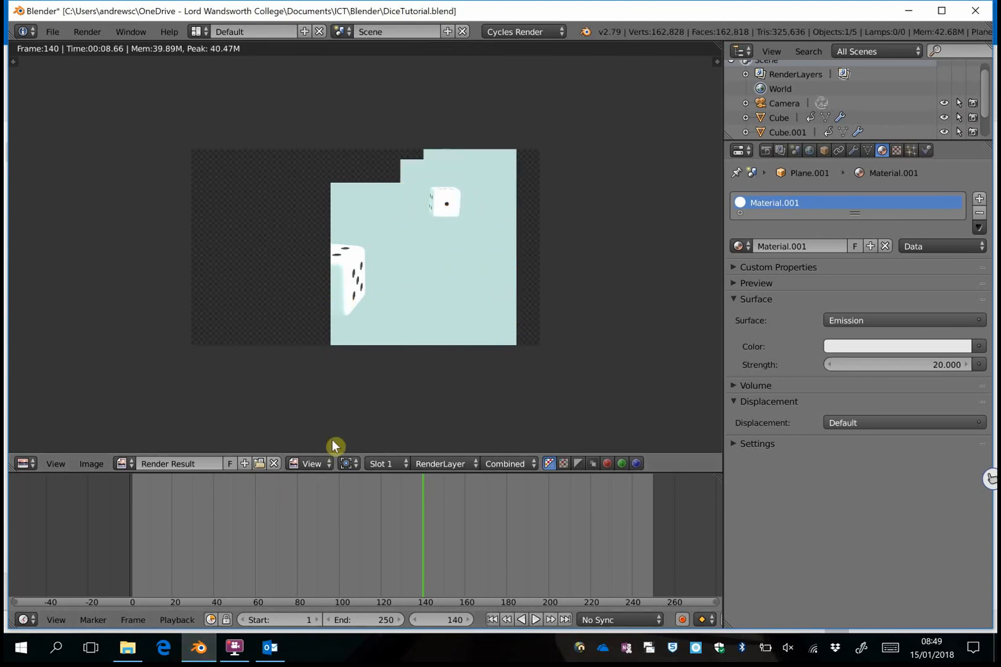
key(Escape)
- Preview the camera view with Rendered shading and brighten the world's pale cyan background color
click(281, 463)
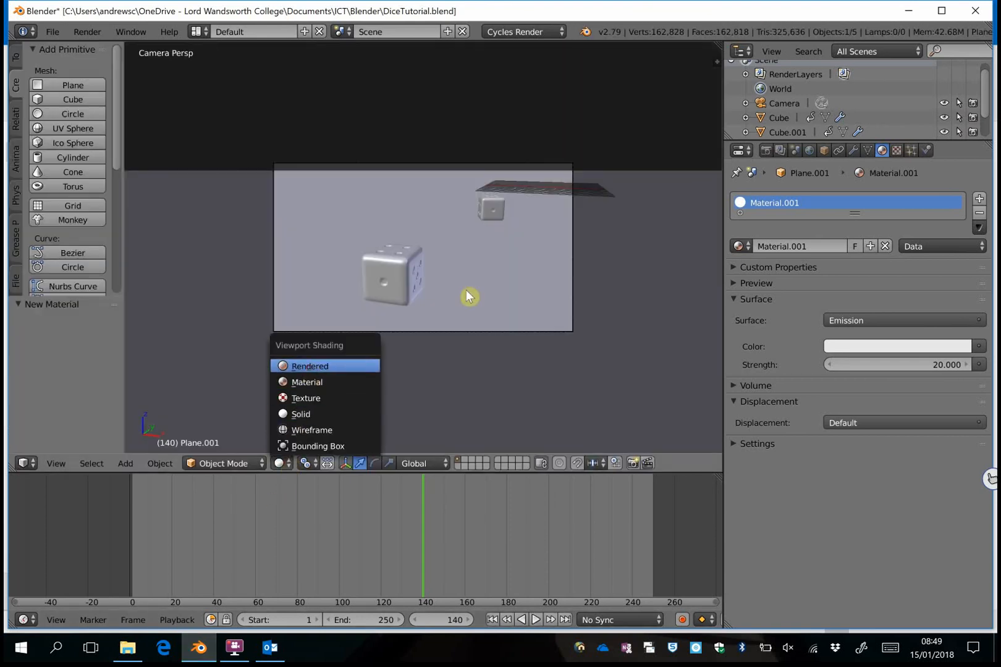
key(Return)
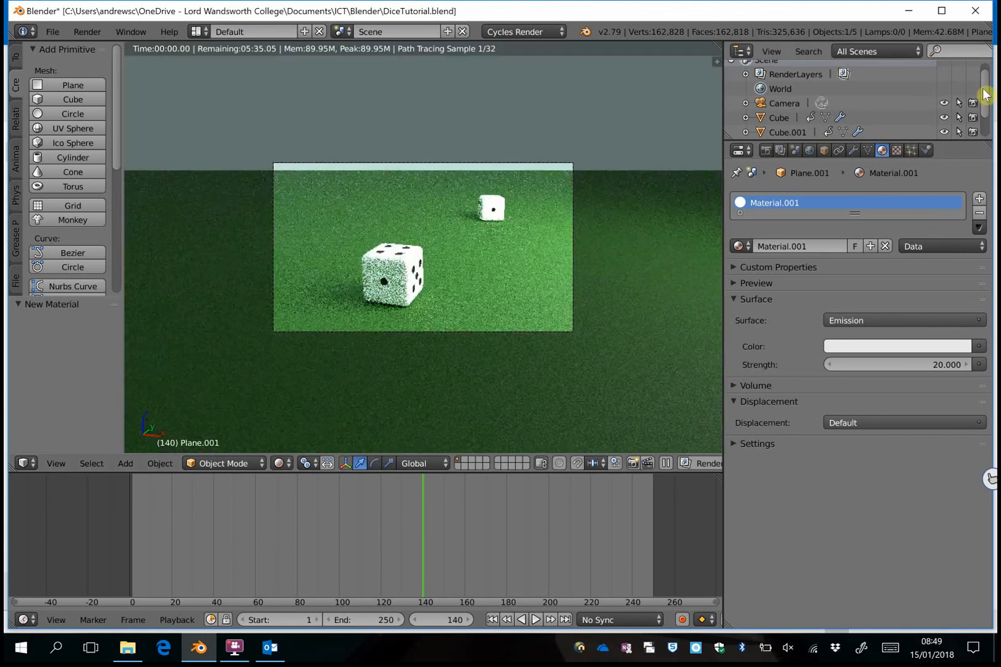
drag(987, 93, 987, 102)
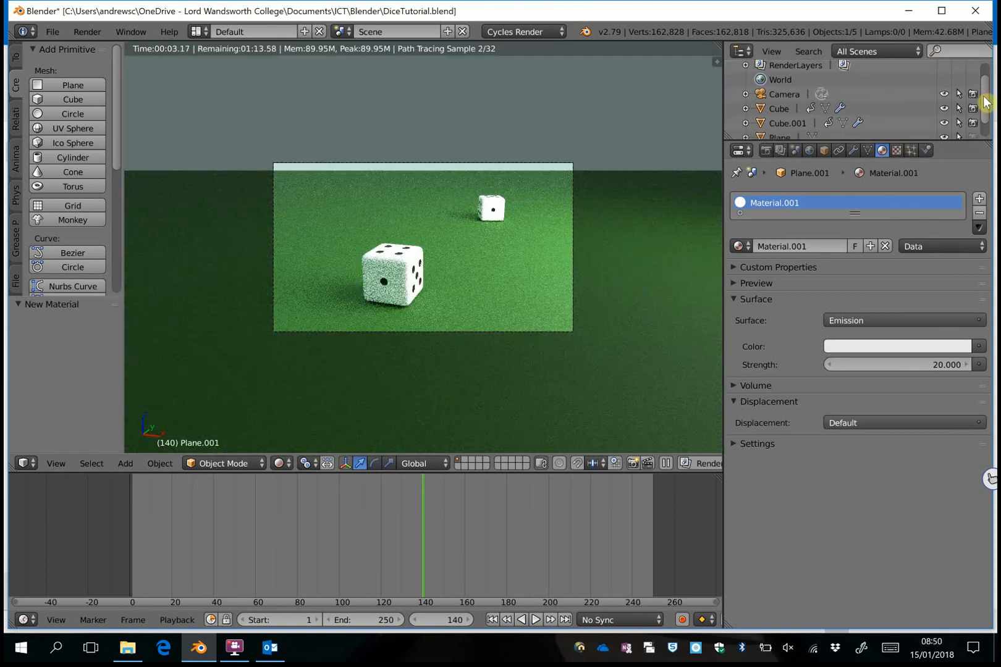
drag(987, 101, 986, 100)
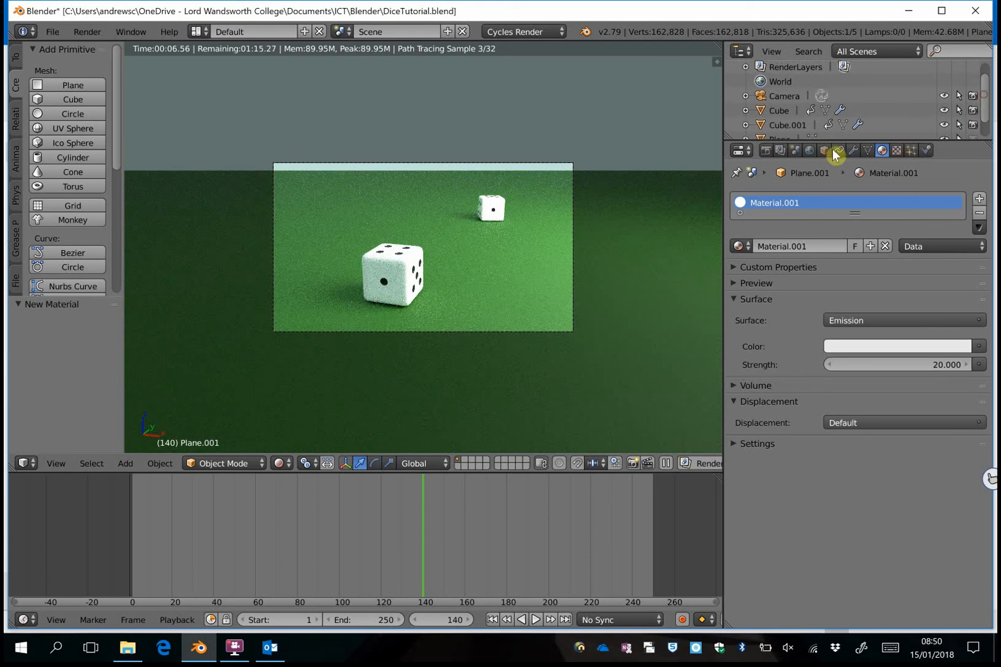
click(809, 151)
click(911, 293)
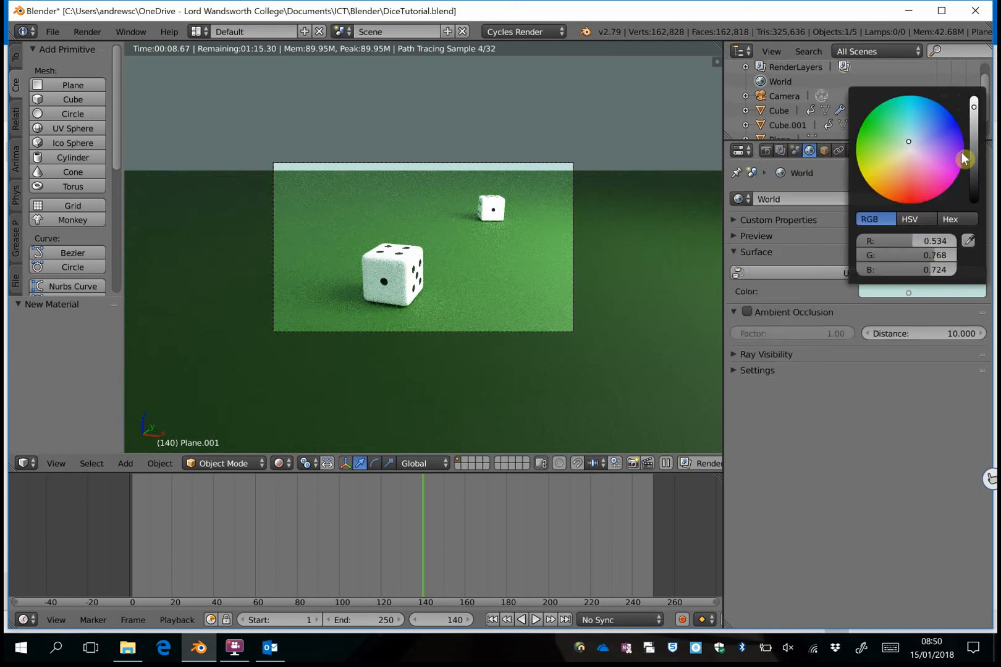
click(975, 106)
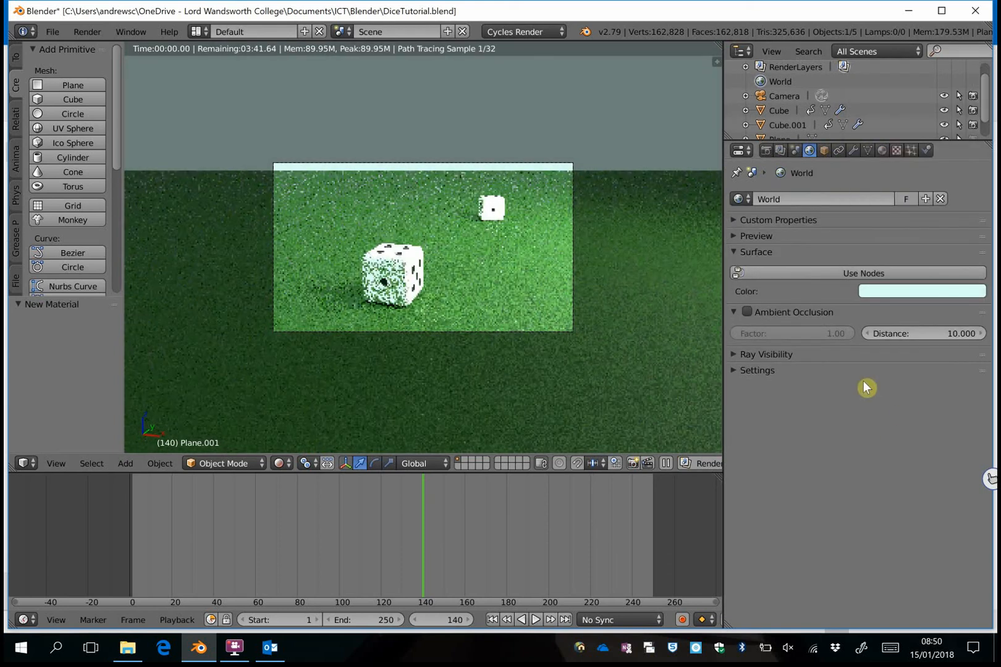
- Select the ground plane and set its material's roughness to 1.000 and specular to 0.000
scroll(983, 92, down, 2)
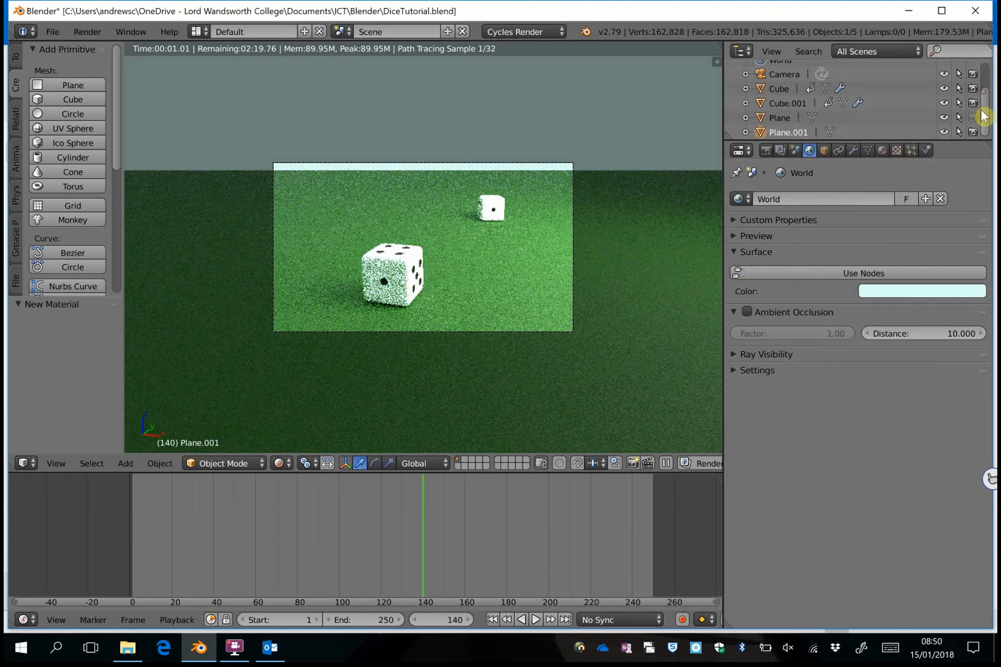
click(781, 119)
click(787, 132)
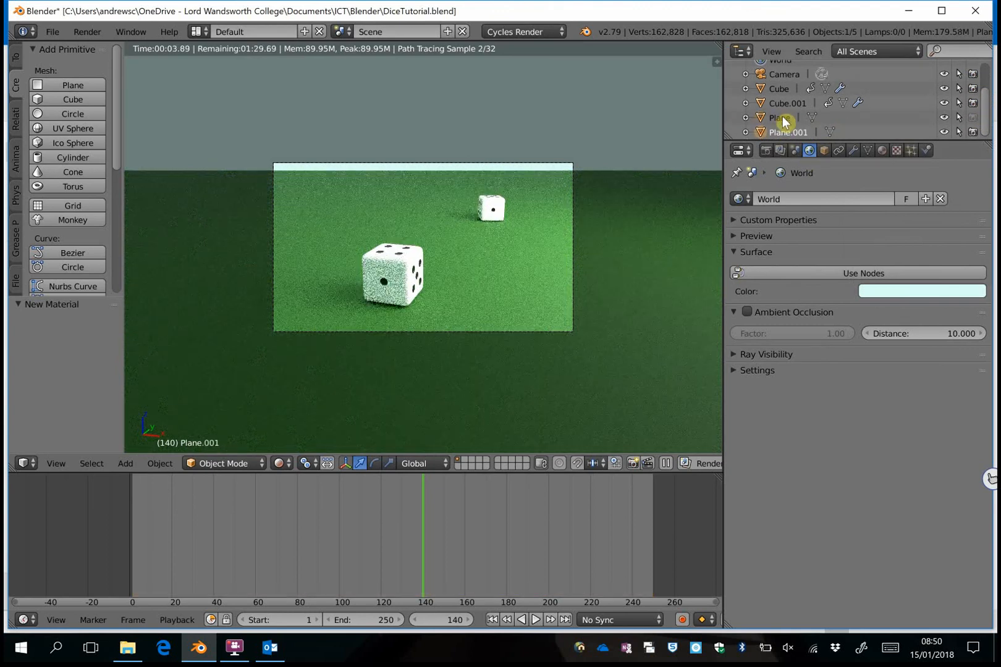
click(782, 119)
click(882, 152)
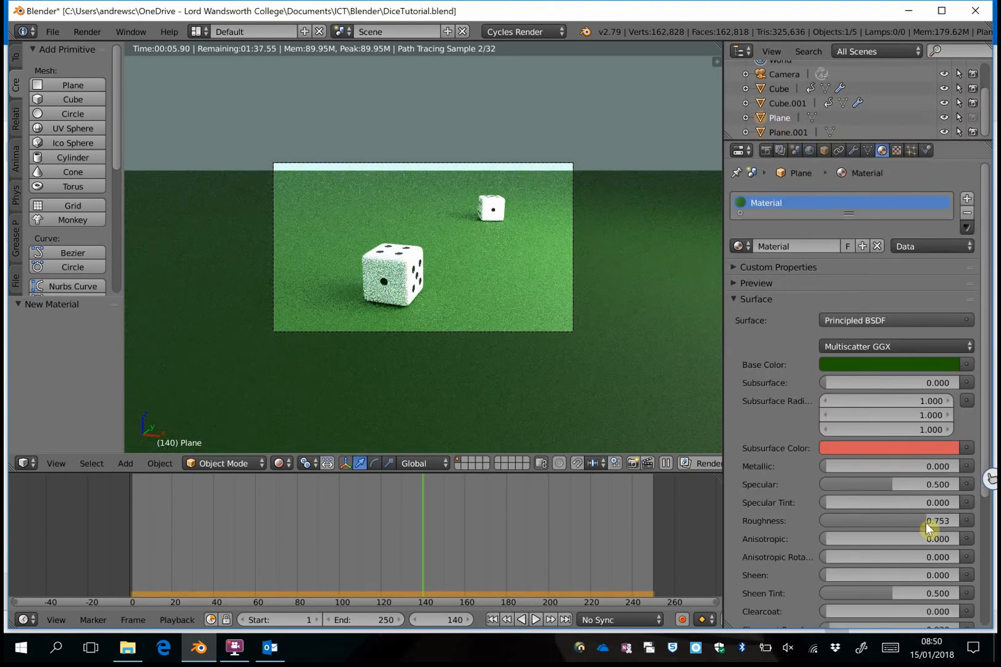
drag(913, 527, 957, 527)
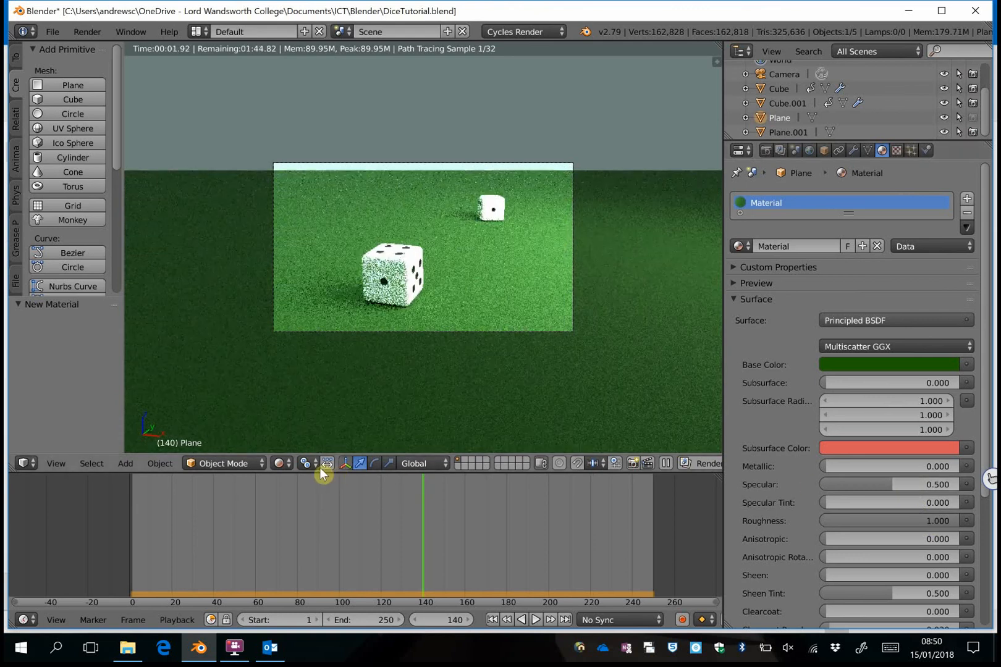
drag(875, 486, 828, 486)
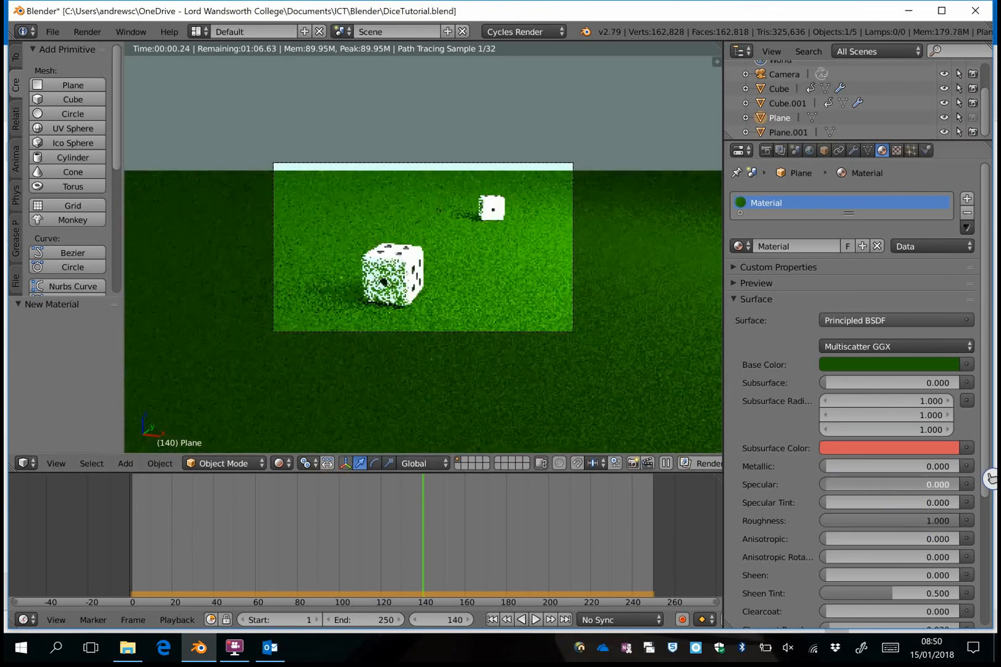
- Keep the viewport in Rendered shading, render another image of frame 140, and return to the 3D scene
click(282, 463)
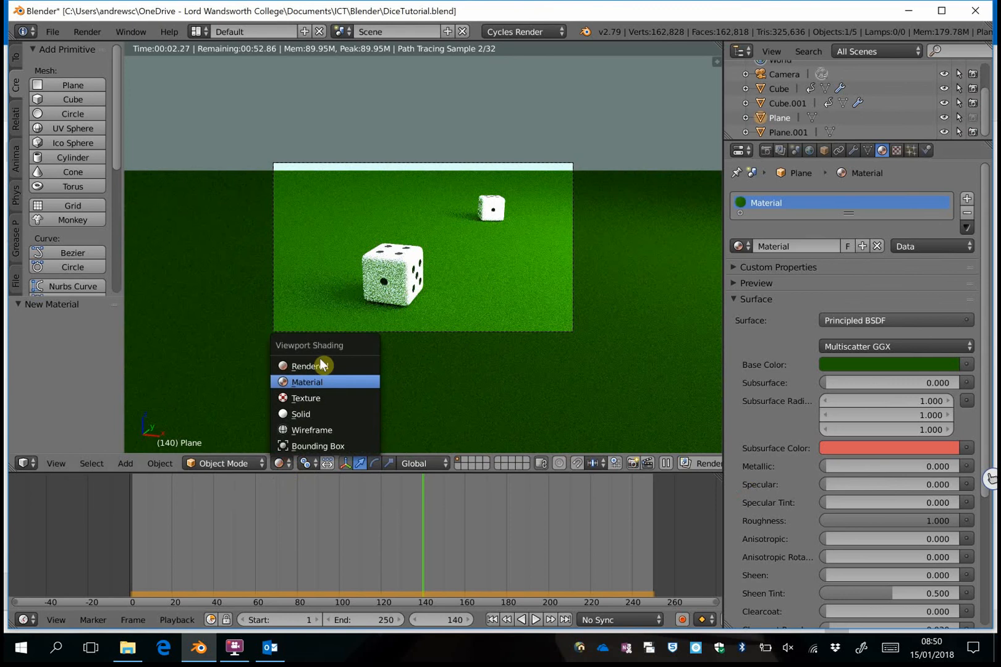
click(322, 365)
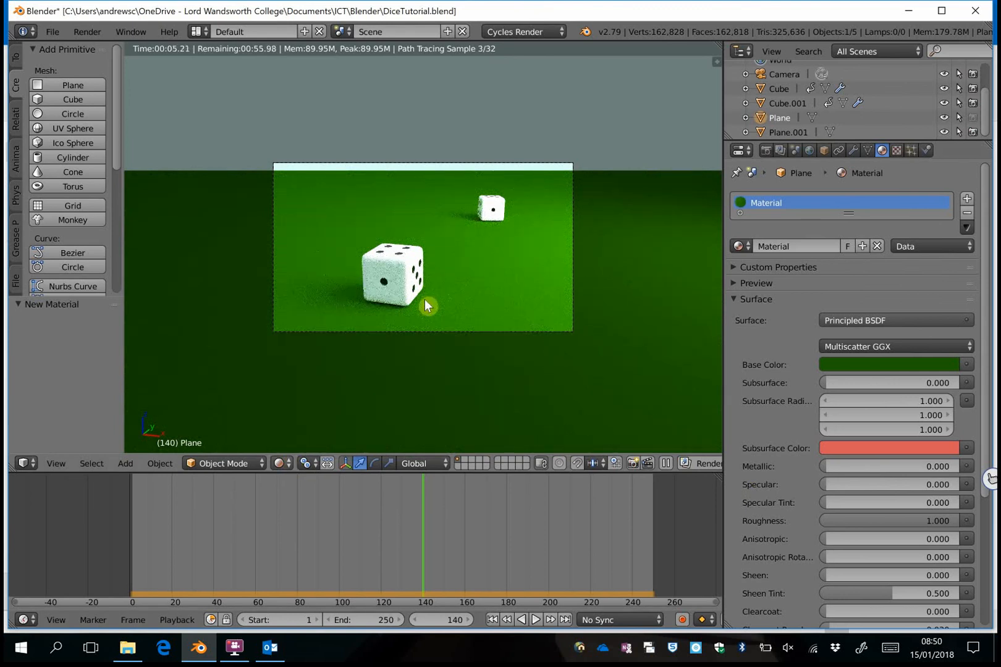
click(87, 32)
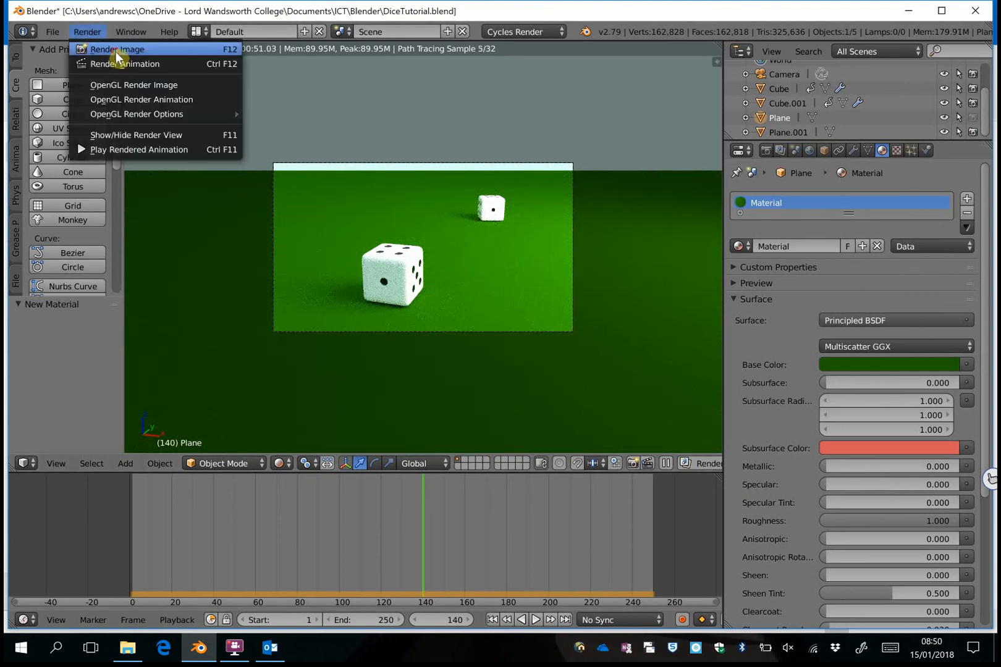
click(116, 50)
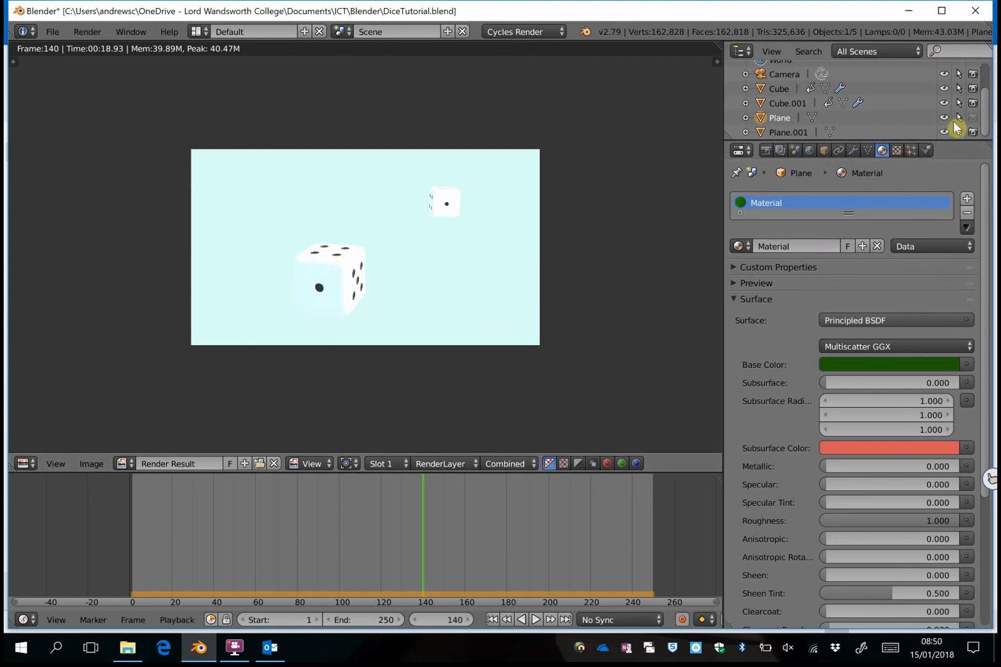
key(Escape)
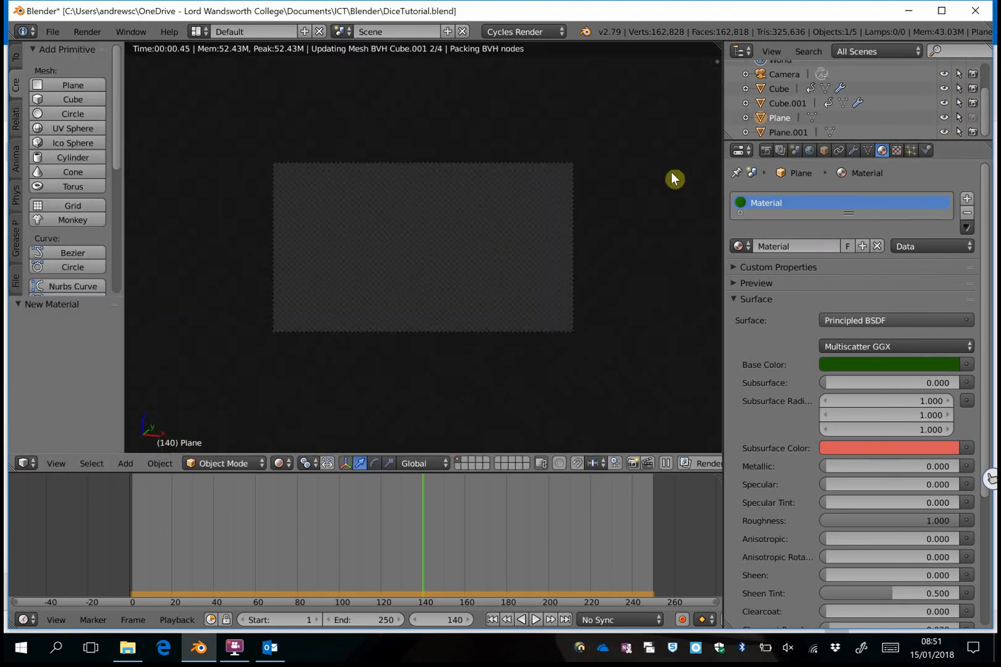
- Toggle the ground plane's viewport visibility off and back on to compare the rendered preview
click(945, 118)
click(945, 118)
click(945, 118)
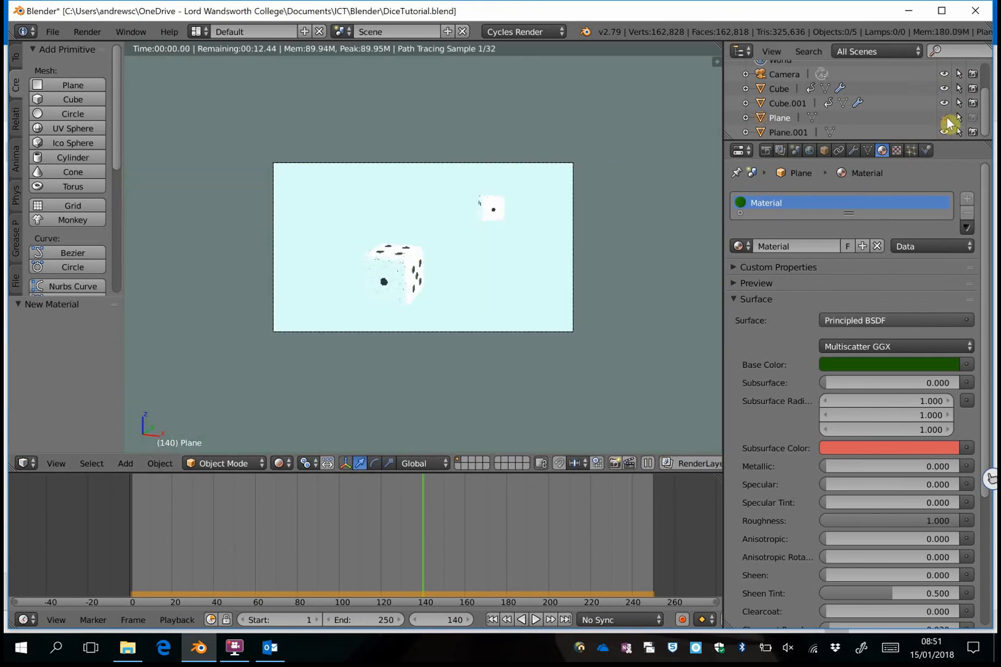
click(946, 118)
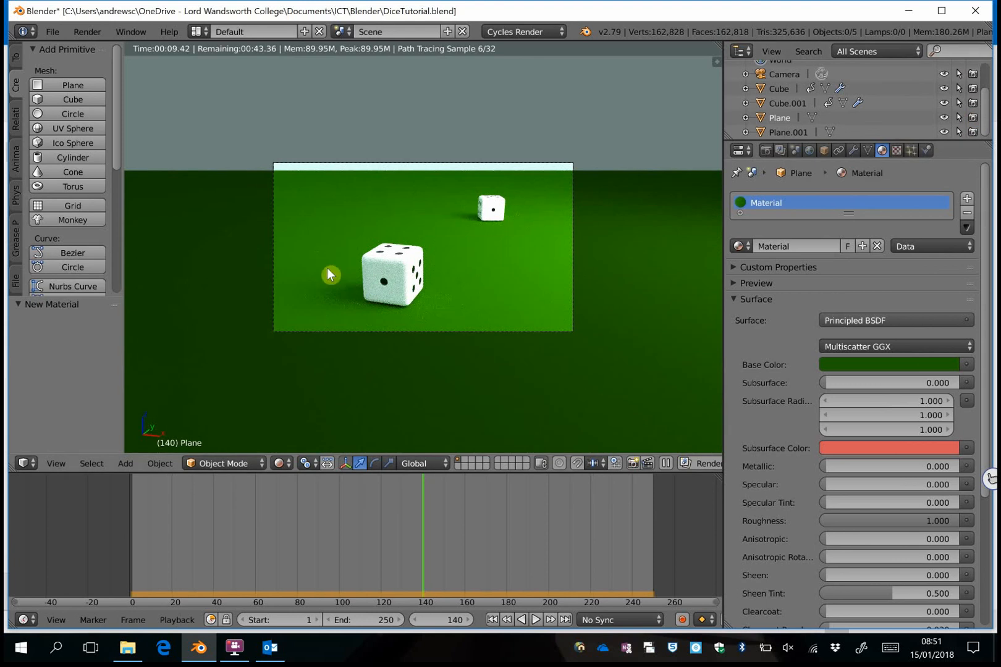
- Start a test render of frame 140, stop it partway and return to the 3D scene
click(88, 31)
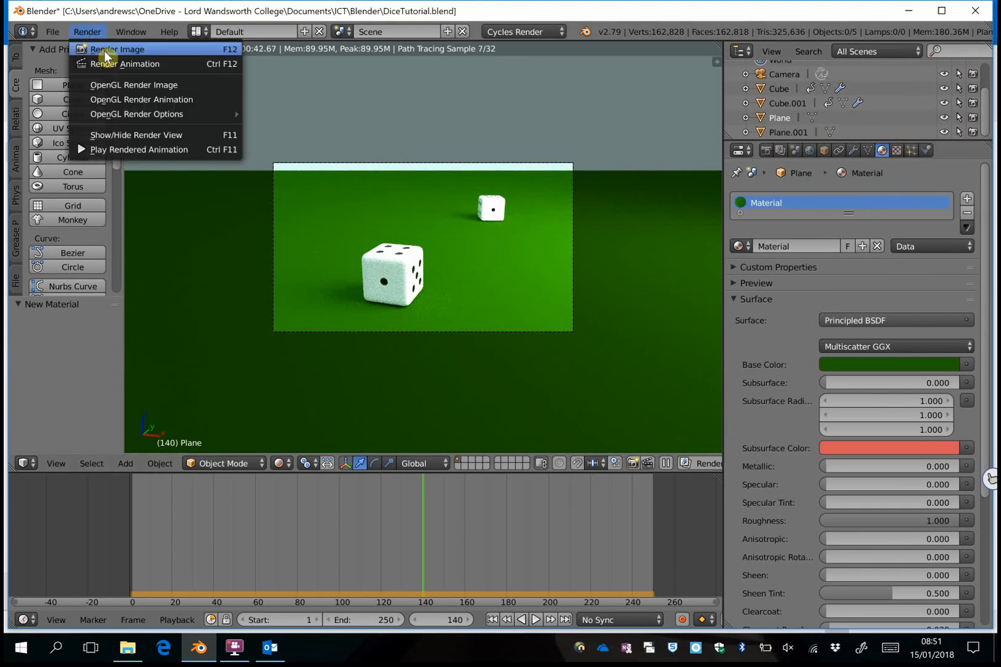
click(105, 53)
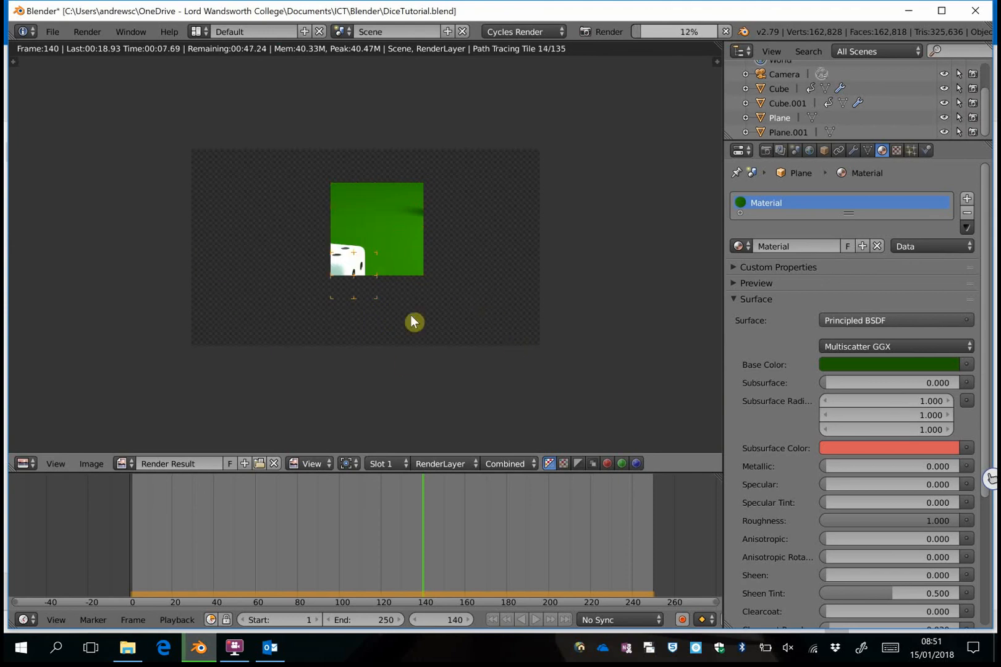
key(Escape)
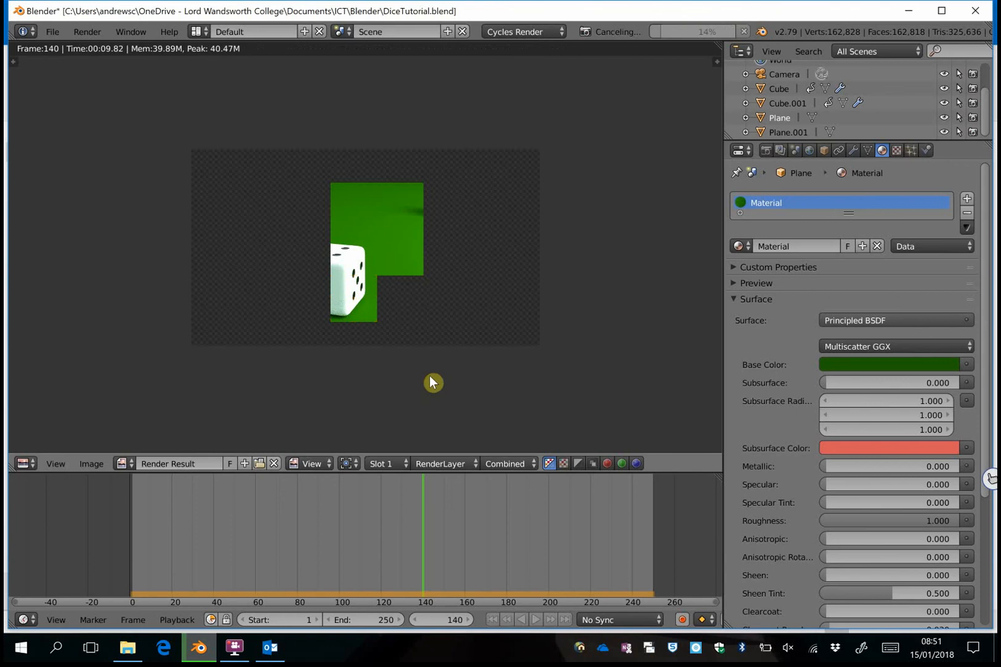
key(Escape)
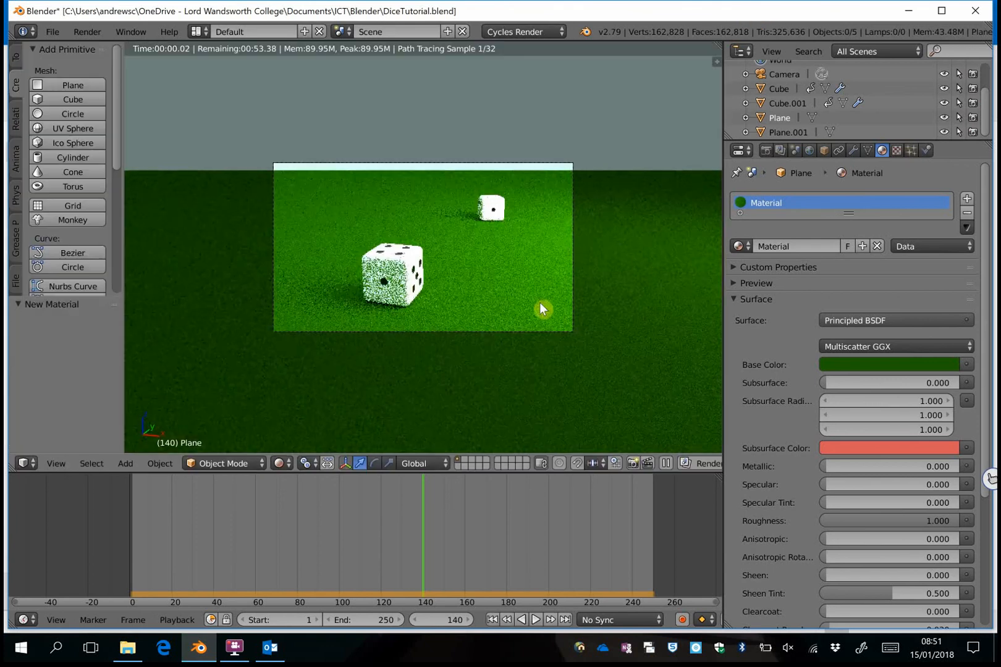
- Set the render output location to the recent Blender folder inside Documents\ICT
click(772, 152)
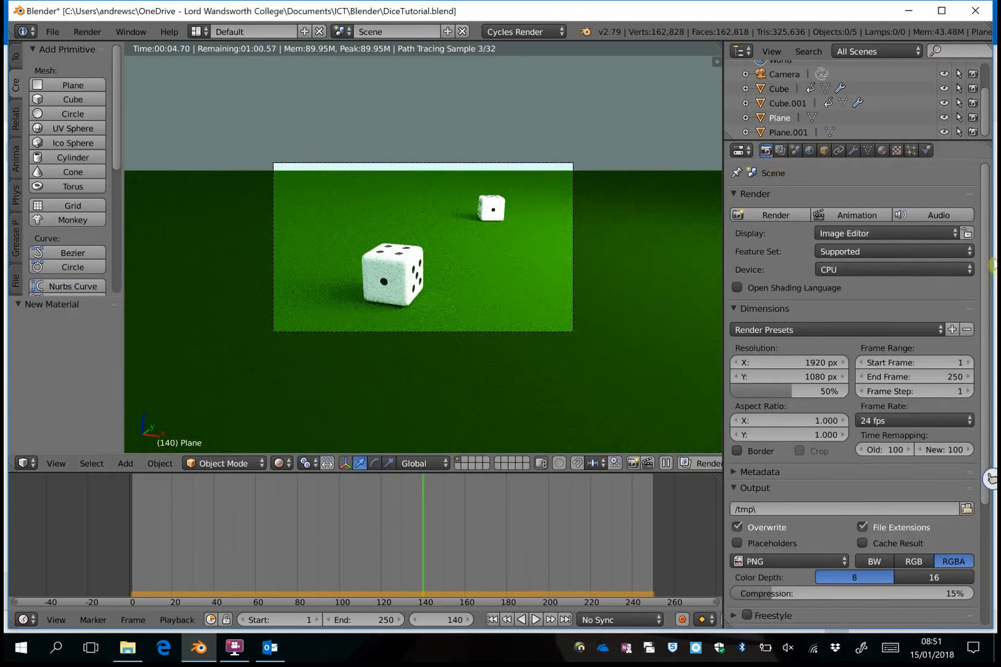
scroll(989, 321, down, 2)
scroll(992, 328, down, 5)
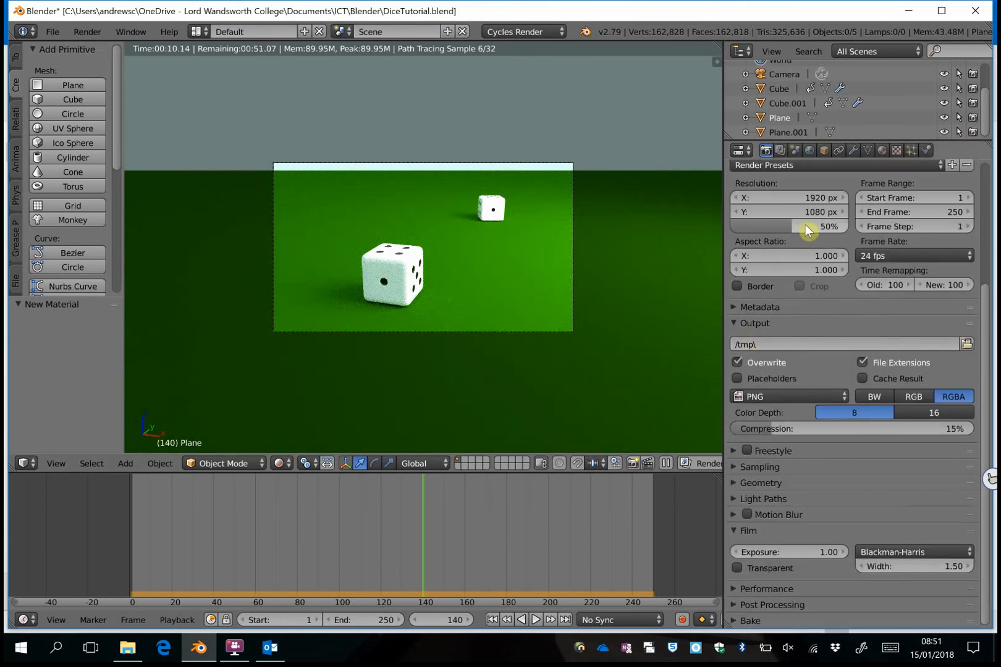
click(968, 345)
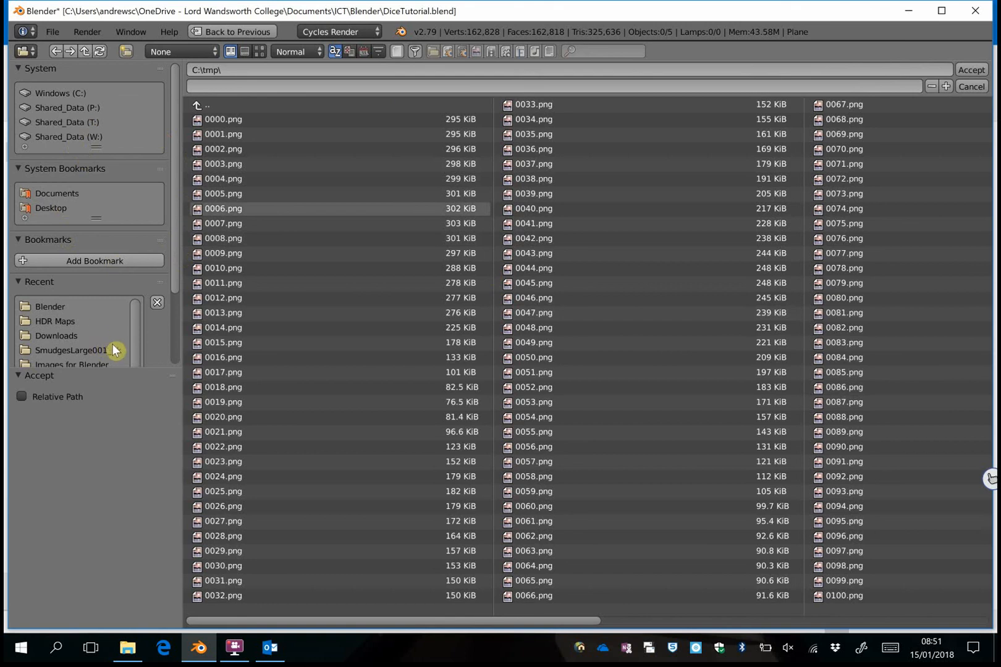
click(59, 309)
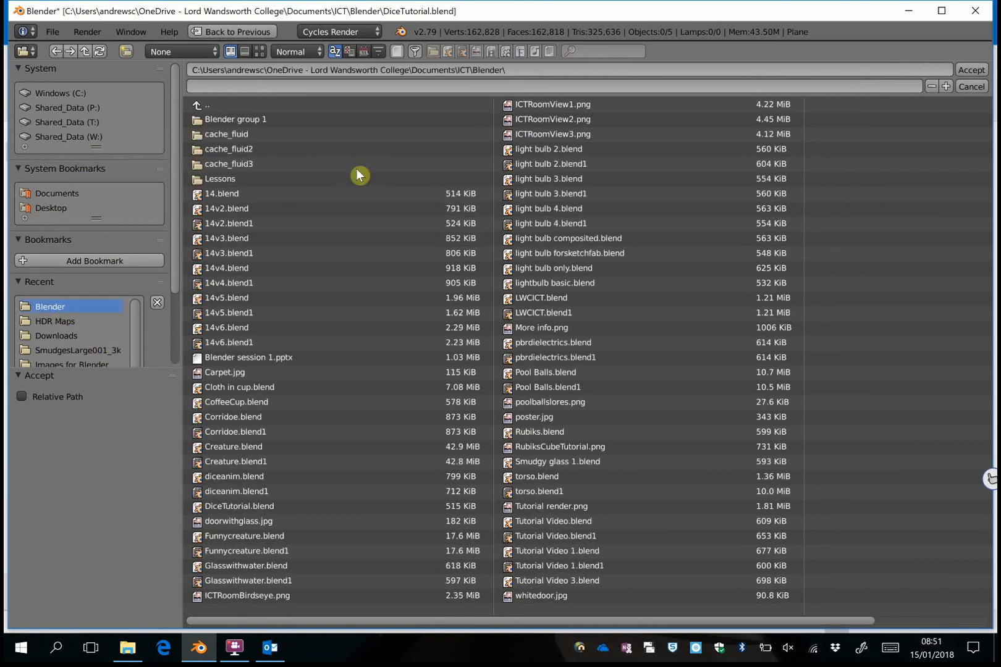
click(970, 72)
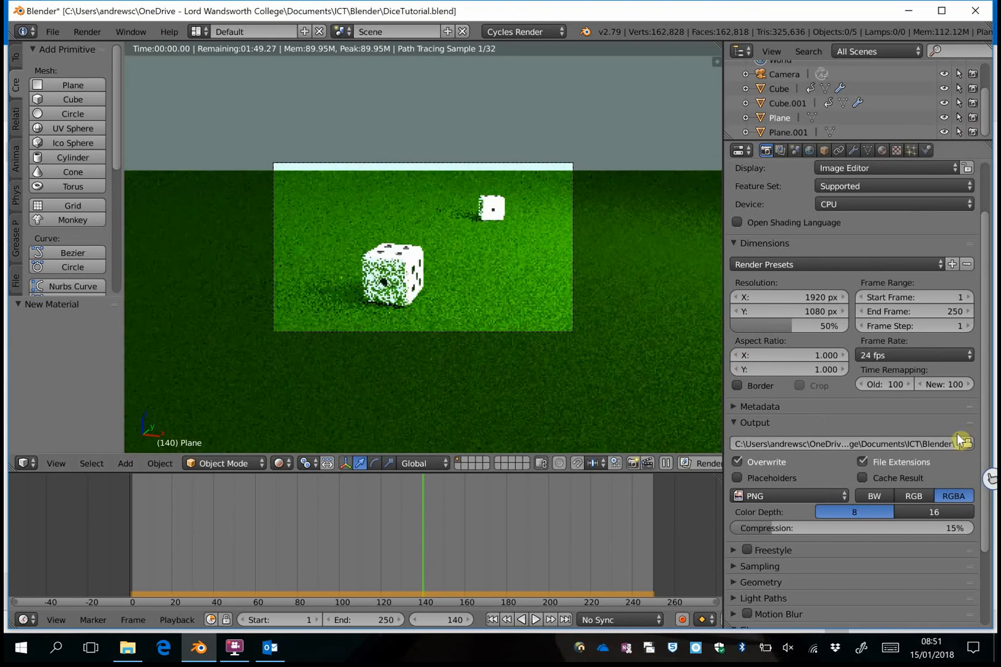
- Set the render output format to FFmpeg video with MPEG-4 as the encoding container
scroll(982, 522, down, 3)
scroll(983, 543, down, 3)
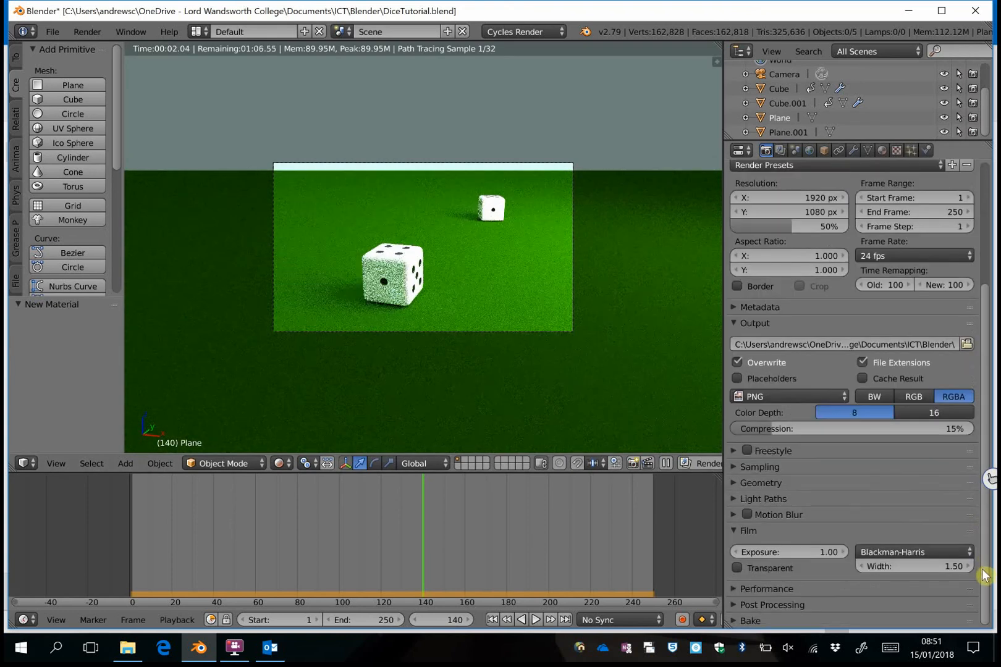
drag(982, 571, 985, 588)
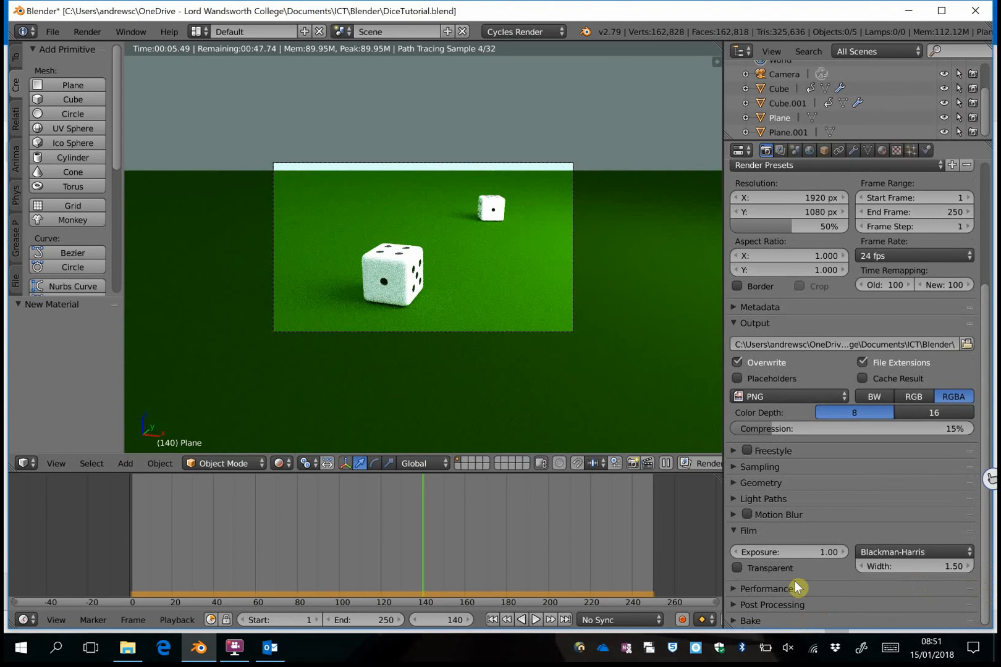
click(734, 590)
click(734, 590)
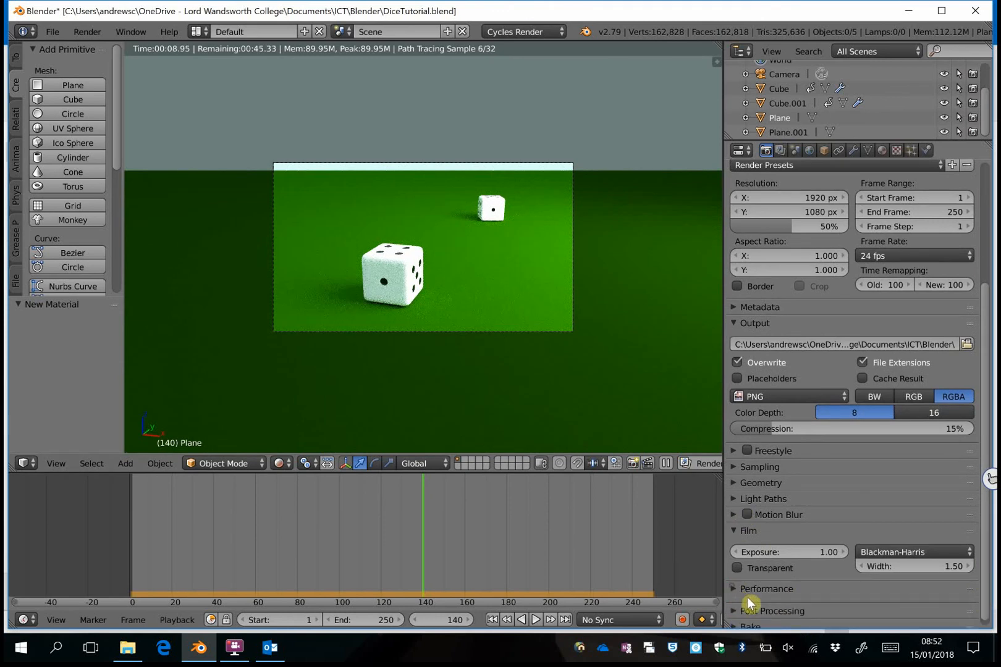
click(791, 396)
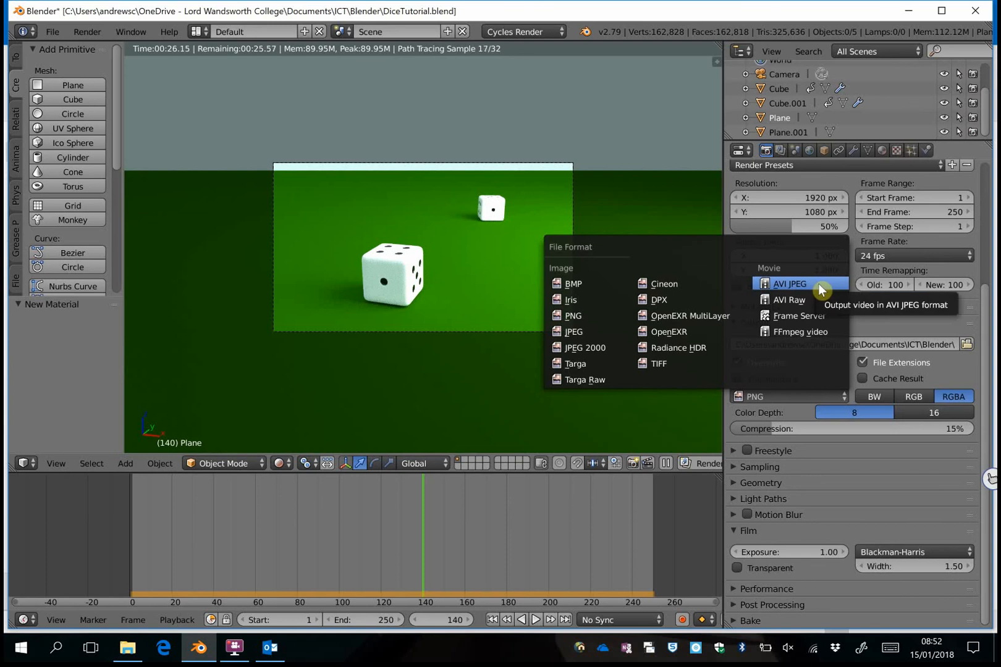
click(815, 333)
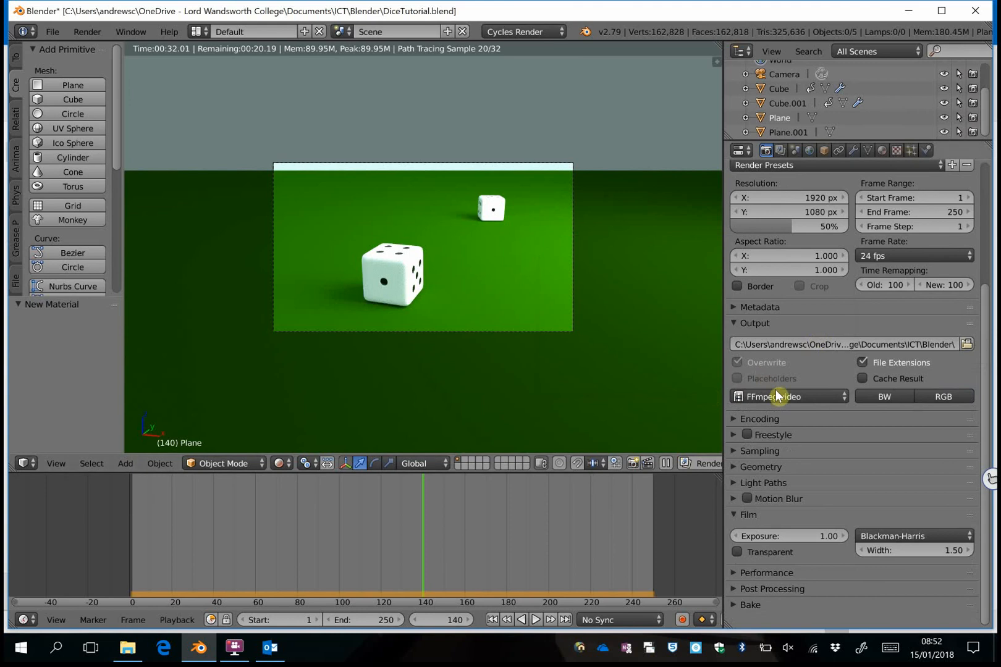
click(735, 419)
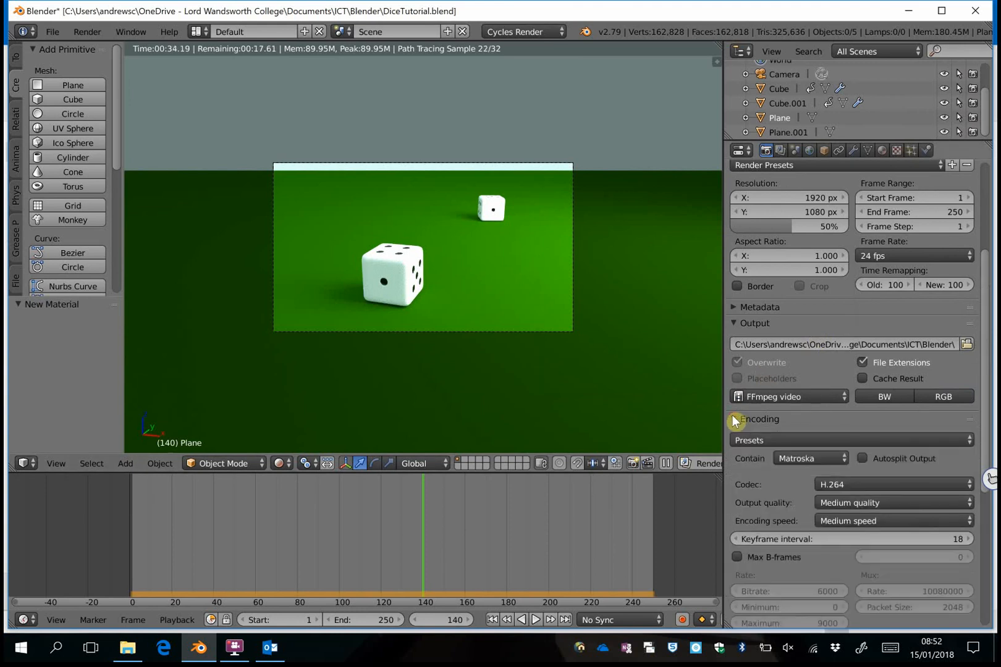
click(824, 460)
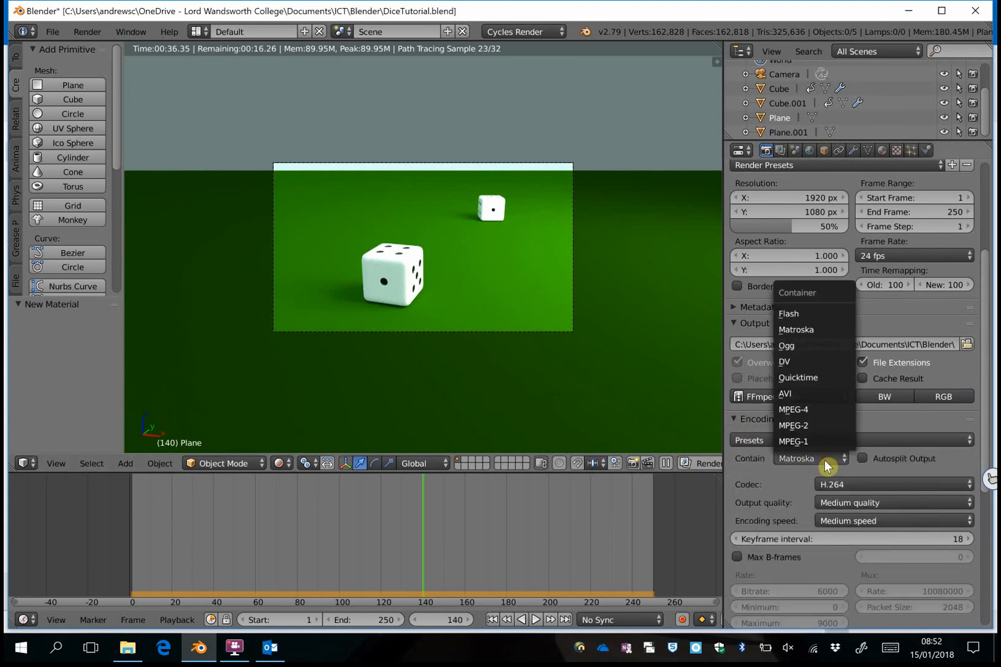
click(817, 410)
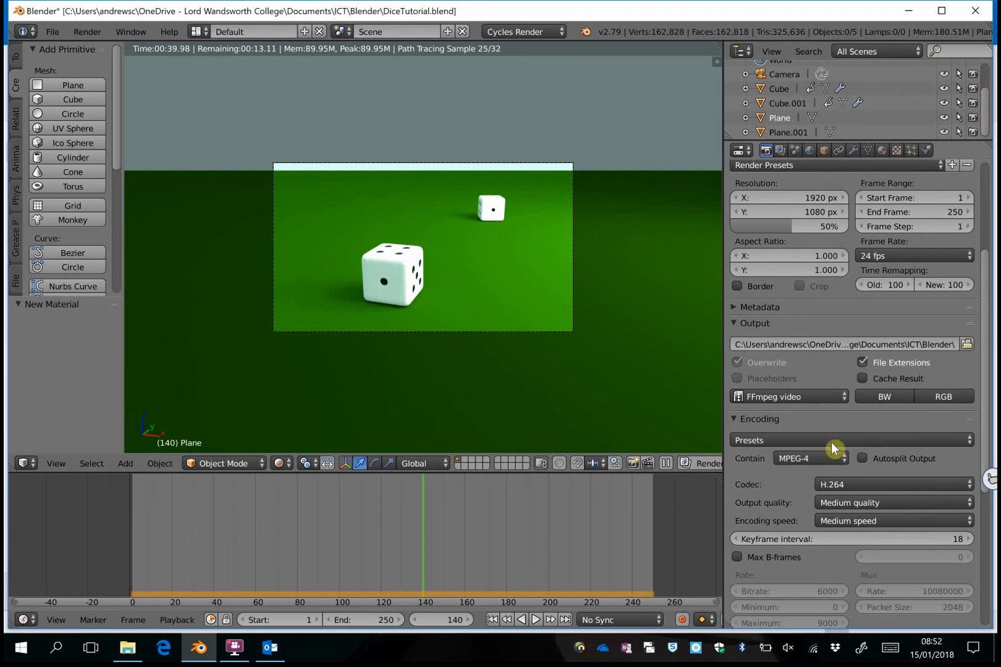
- Set the animation's end frame to 140
drag(983, 409, 981, 288)
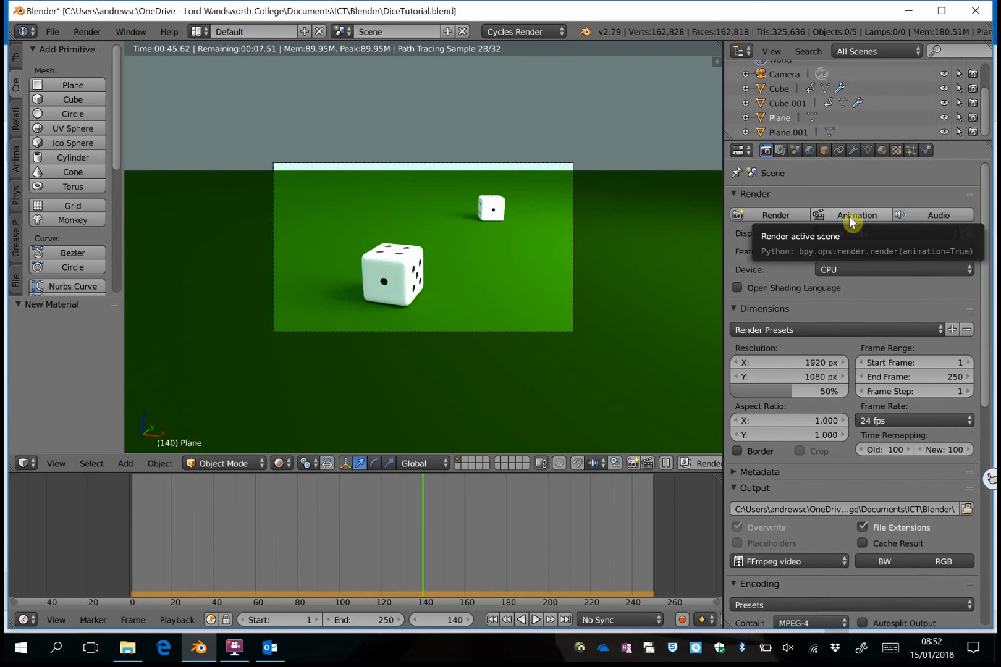
click(369, 620)
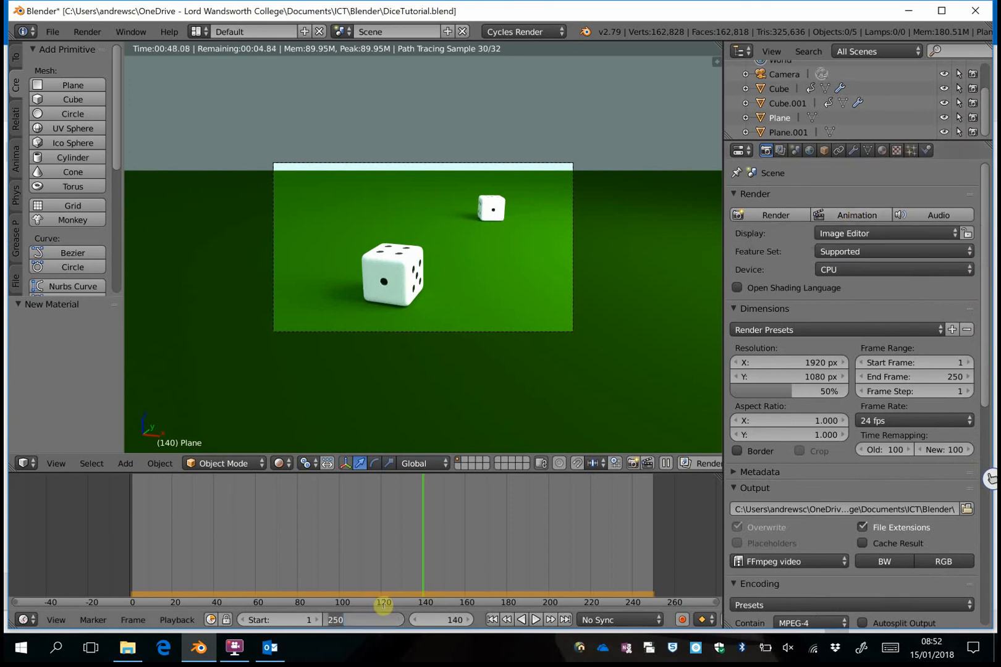
text(140)
key(Return)
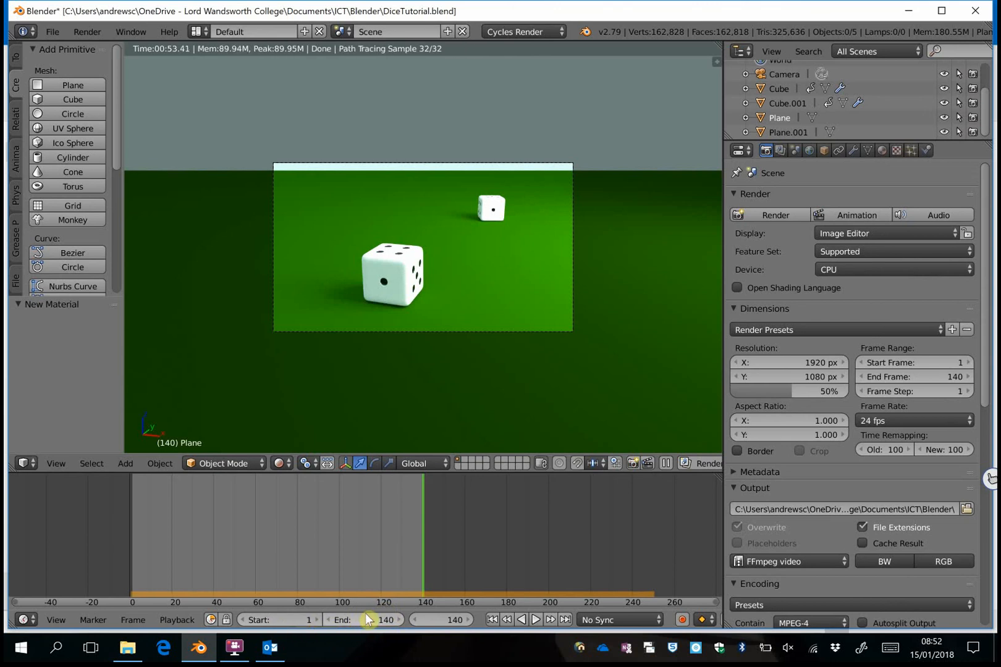
- Start rendering the animation, check the Dice0000-0140 video in File Explorer's Lessons folder, and return to Blender
click(860, 217)
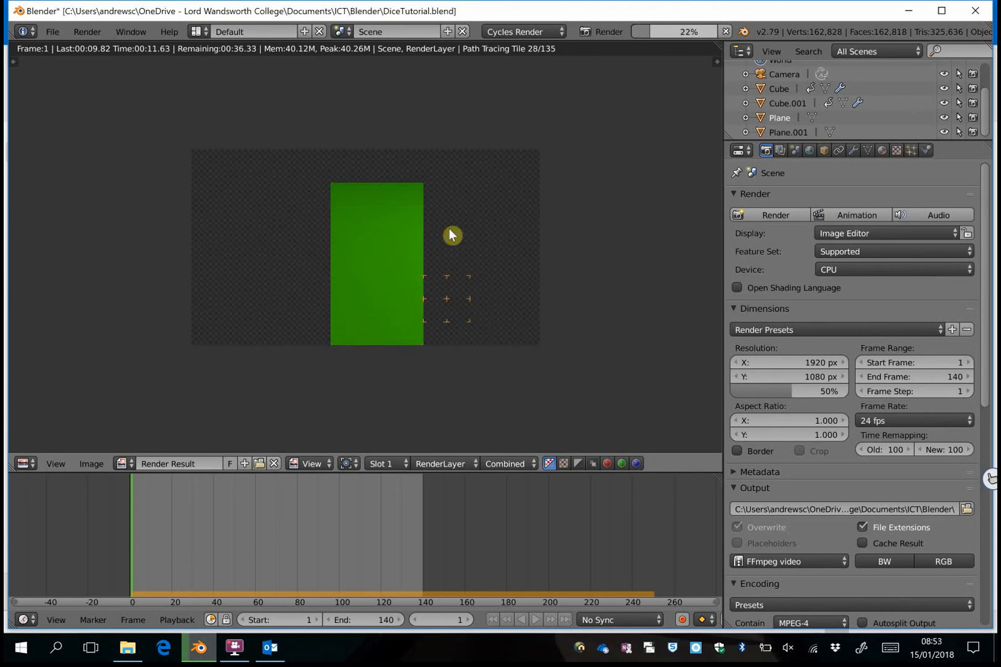
click(127, 648)
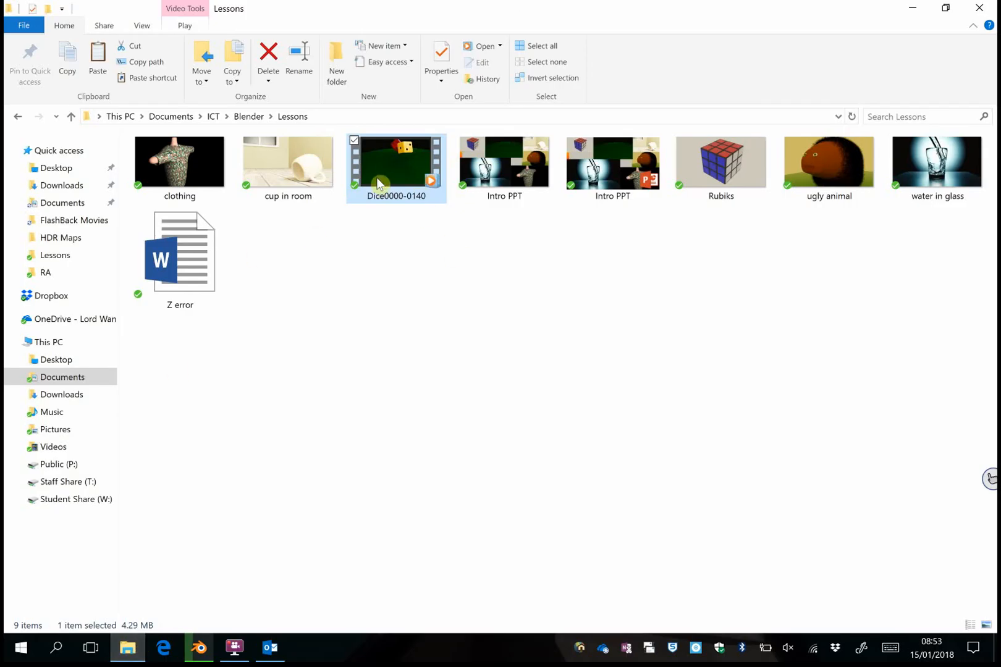
click(199, 647)
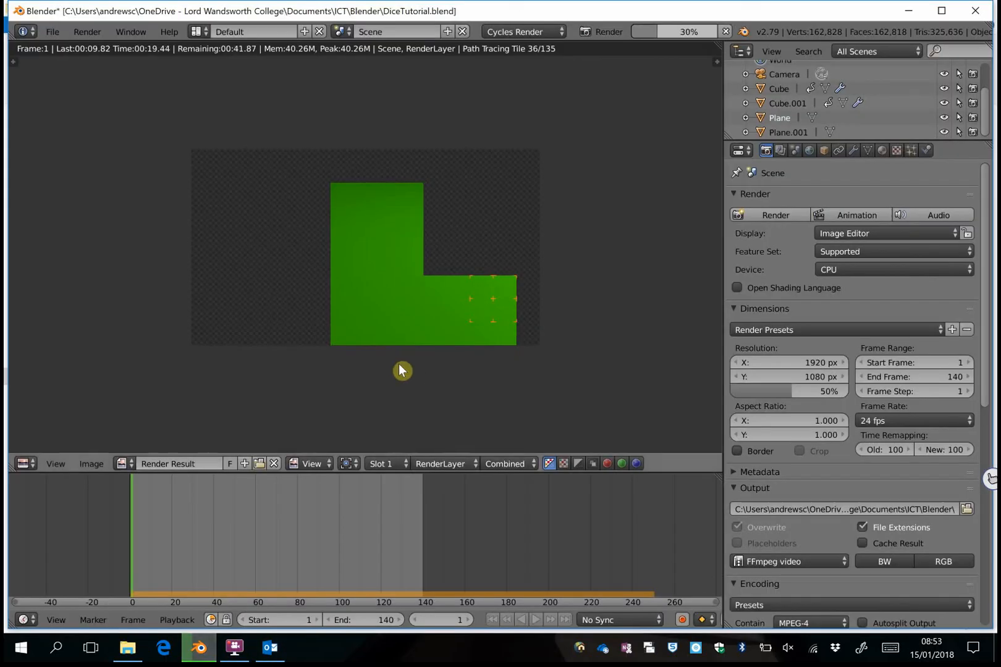